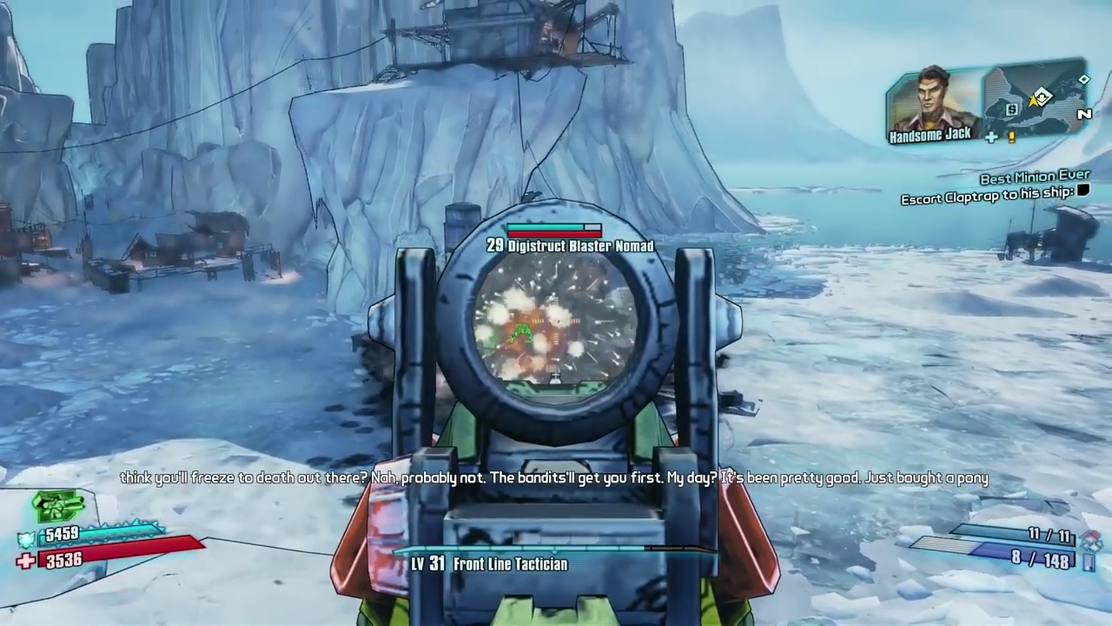
{"action": "left_click", "coordinate": [556, 323]}
{"action": "left_click", "coordinate": [557, 323]}
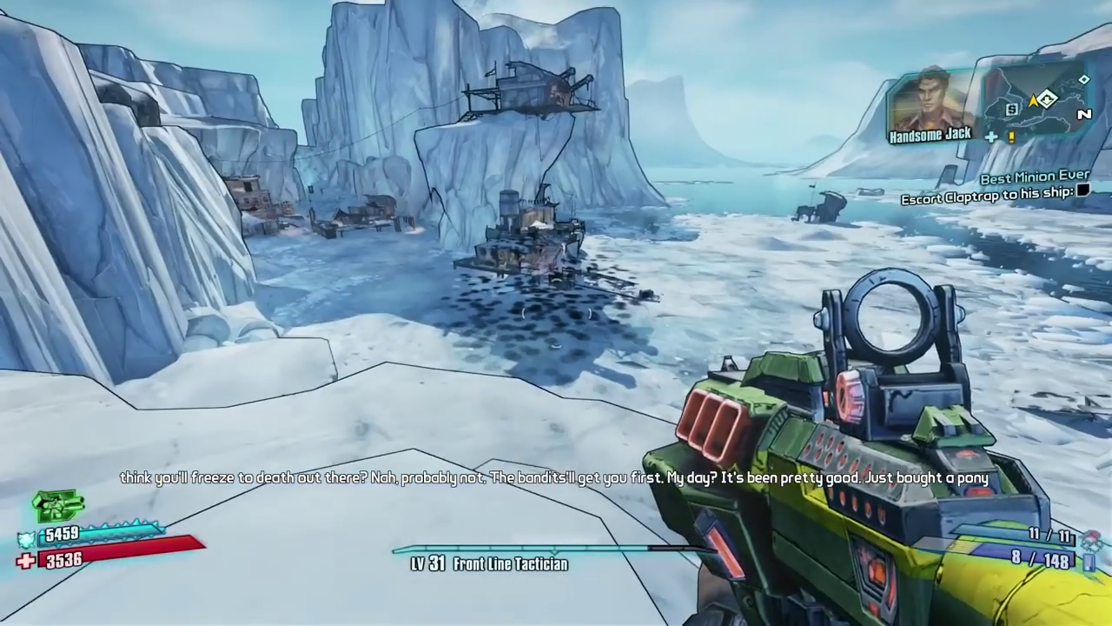
{"action": "right_click", "coordinate": [556, 323]}
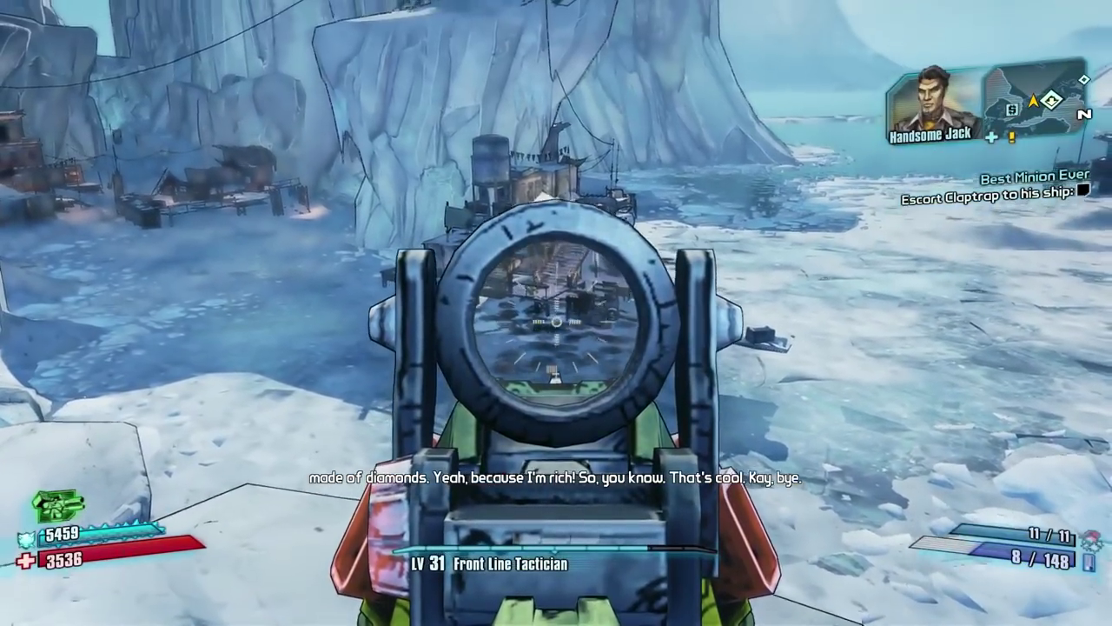
{"action": "left_click", "coordinate": [557, 323]}
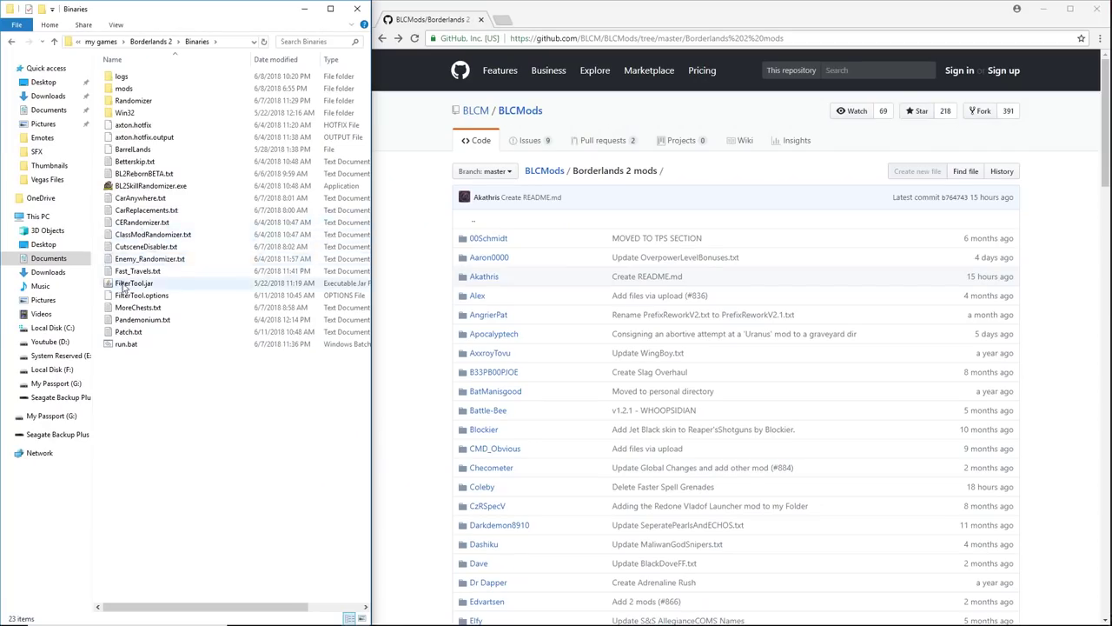
Step: Try to launch FilterTool.jar from the Binaries folder and dismiss the error dialog
{"action": "left_click", "coordinate": [130, 284]}
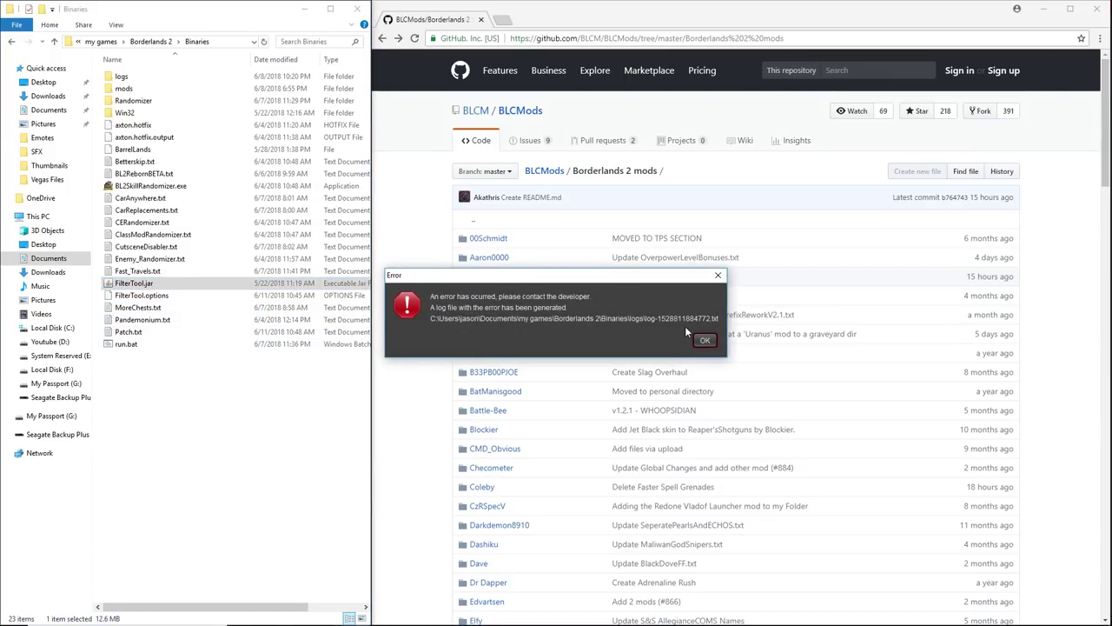
{"action": "left_click", "coordinate": [702, 343]}
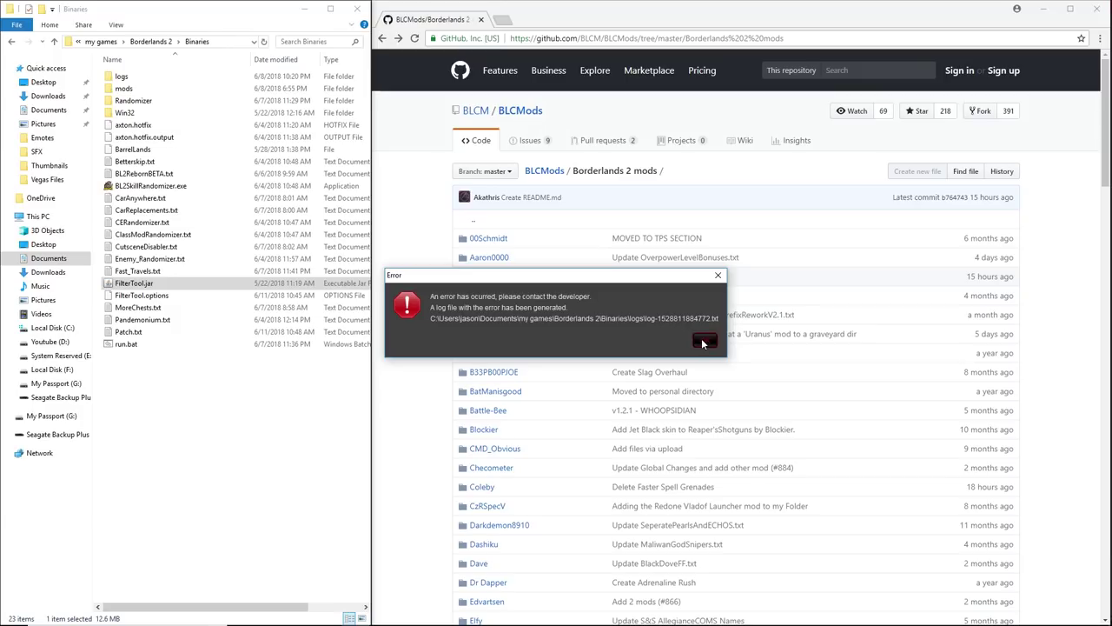
{"action": "left_click", "coordinate": [165, 365]}
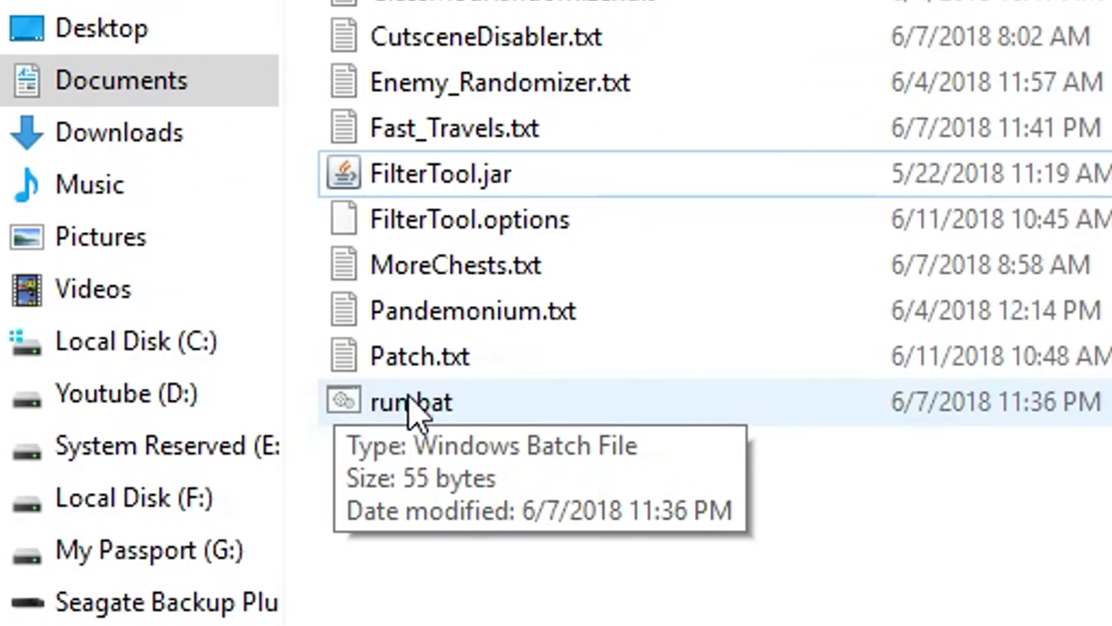
{"action": "left_click", "coordinate": [415, 409]}
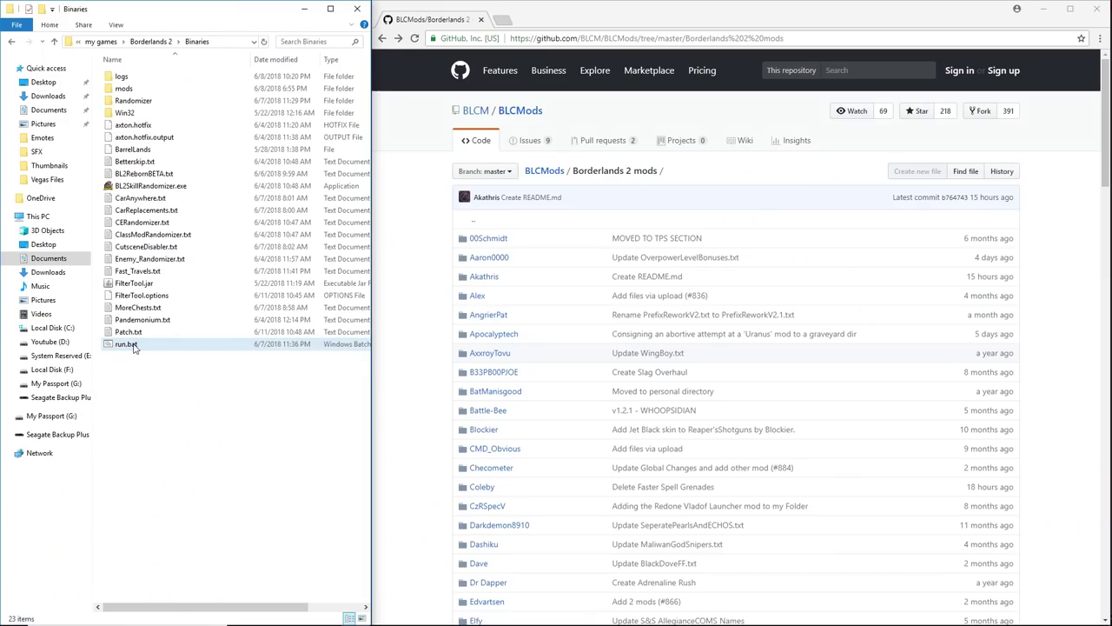
{"action": "left_click", "coordinate": [147, 435]}
{"action": "mouse_move", "coordinate": [115, 615]}
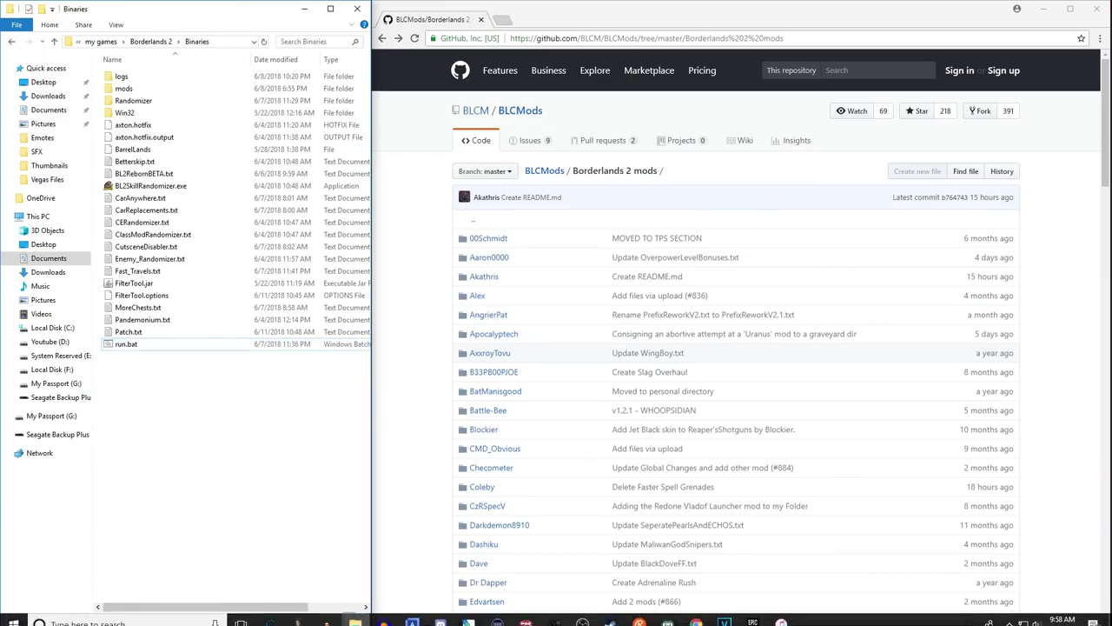
{"action": "left_click", "coordinate": [116, 615]}
{"action": "type", "text": "c"}
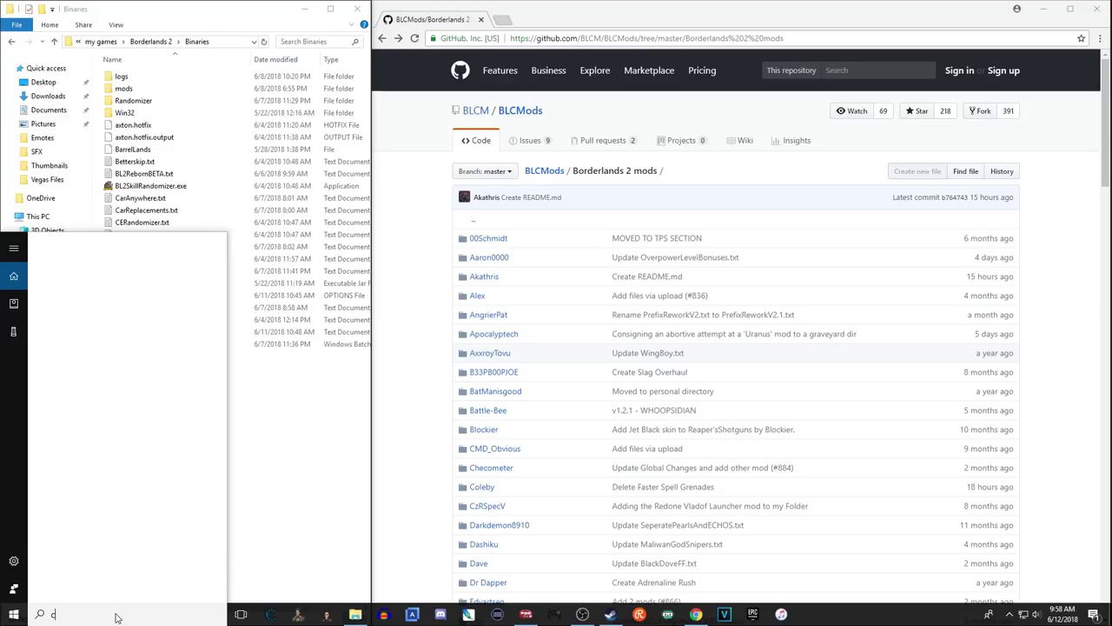
{"action": "type", "text": "md"}
{"action": "left_click", "coordinate": [321, 421]}
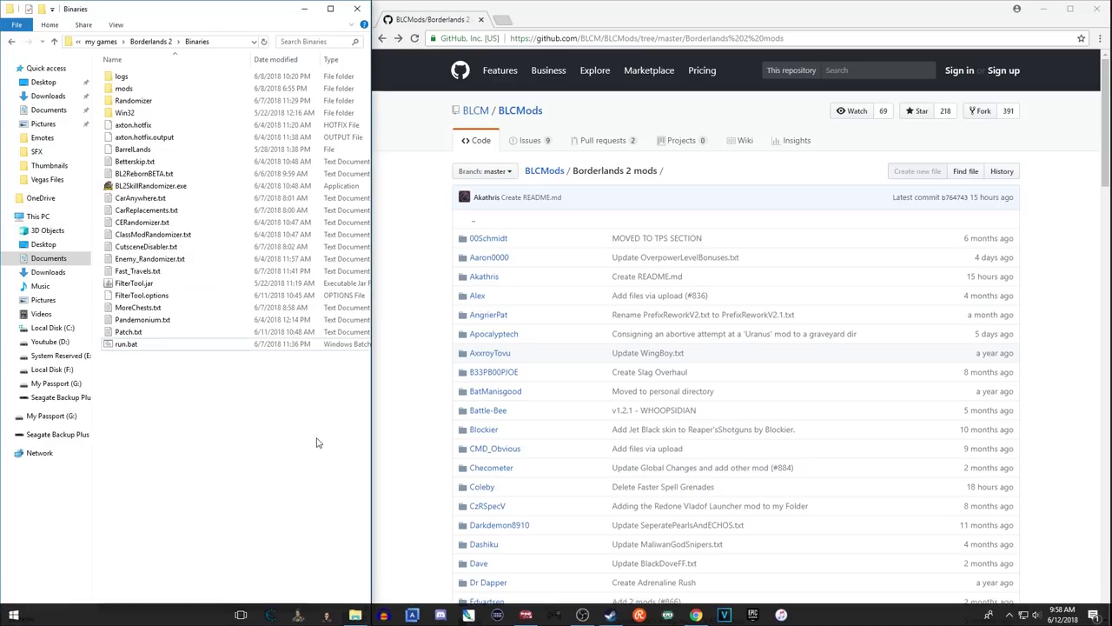
Step: Launch the filter tool through run.bat, put its command window out of the way and reposition the tool window
{"action": "double_click", "coordinate": [125, 344]}
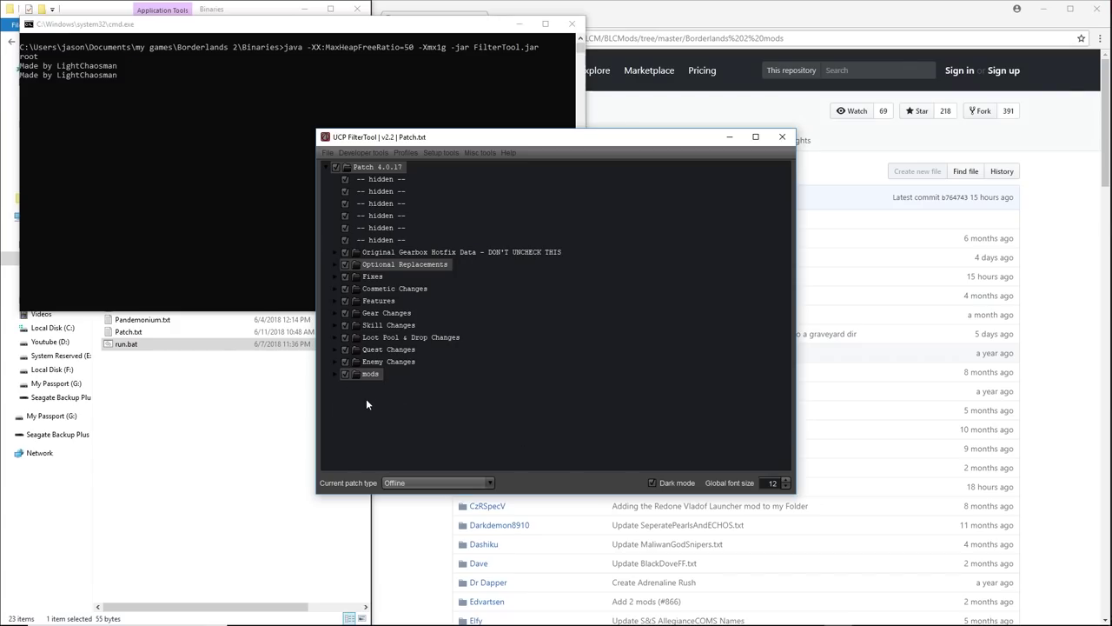
{"action": "left_click_drag", "start_coordinate": [449, 142], "coordinate": [399, 192]}
{"action": "left_click", "coordinate": [519, 23]}
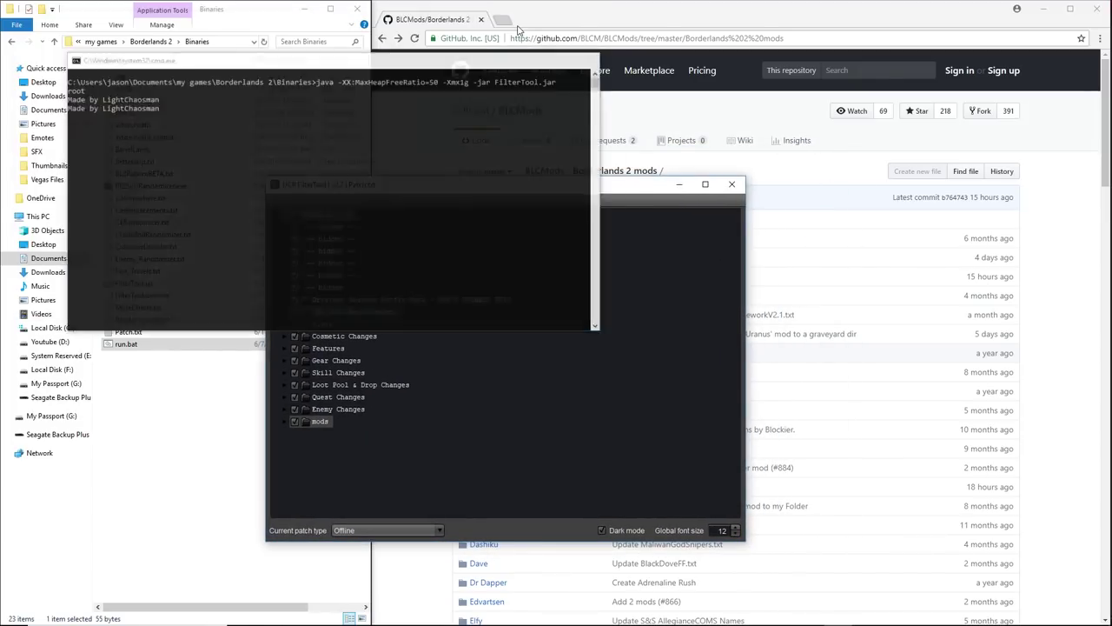
{"action": "left_click_drag", "start_coordinate": [512, 189], "coordinate": [392, 248]}
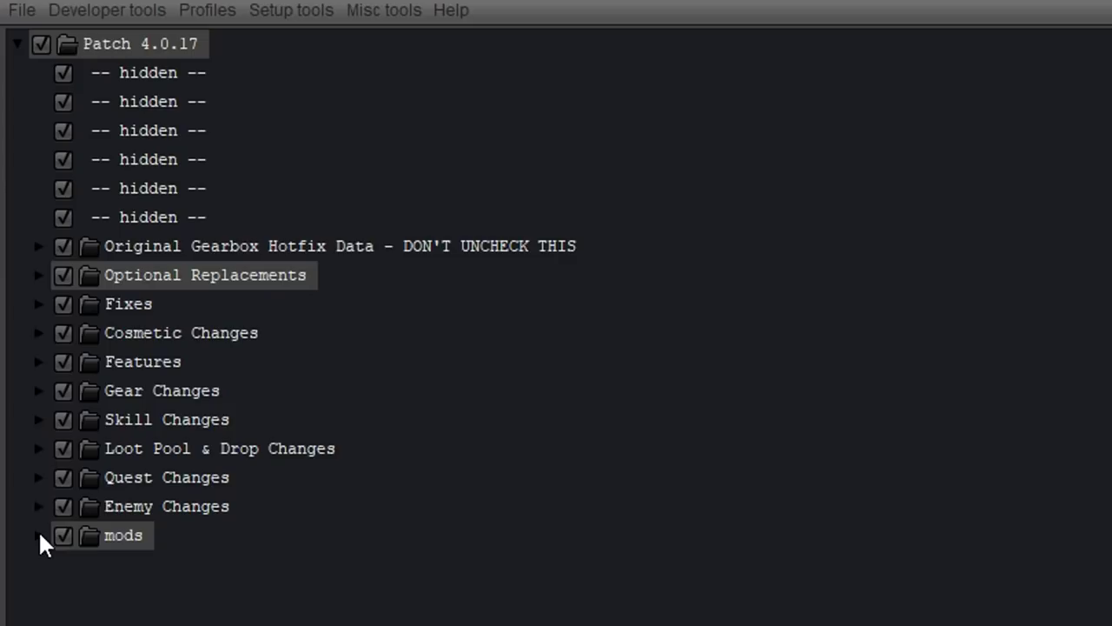
Step: Delete the mods category with all its contents from the patch and confirm the deletion
{"action": "left_click", "coordinate": [39, 535]}
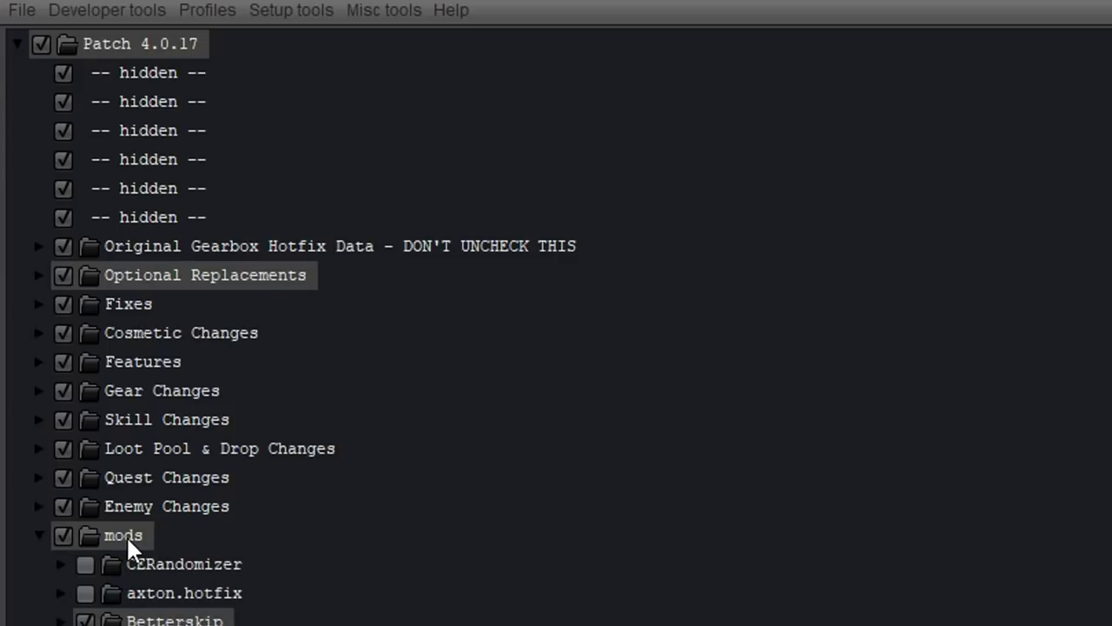
{"action": "right_click", "coordinate": [202, 538]}
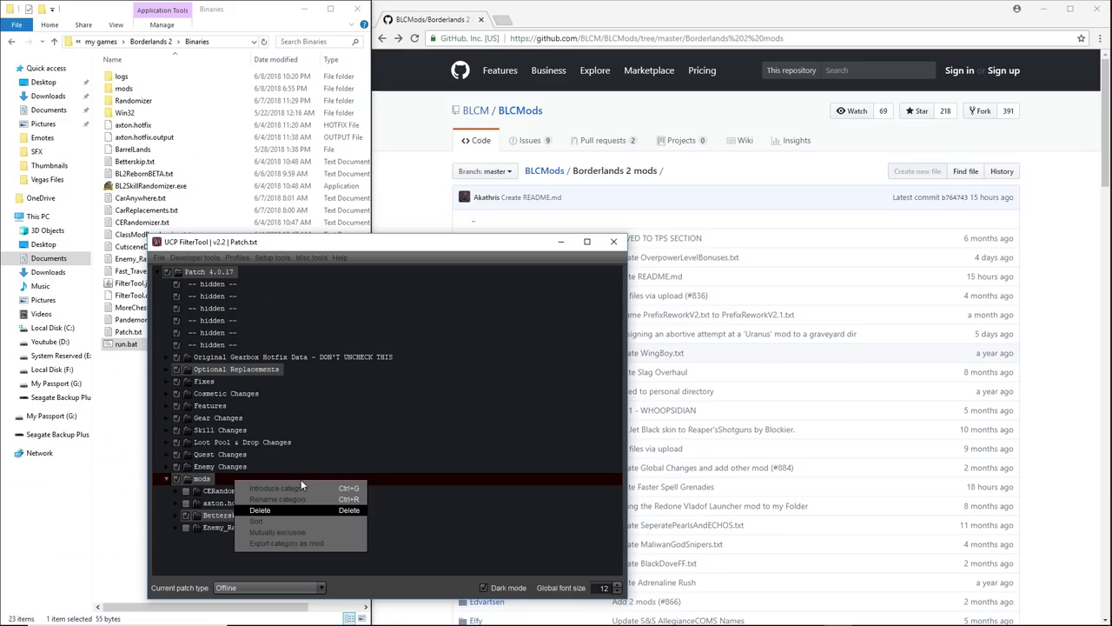
{"action": "left_click", "coordinate": [267, 510]}
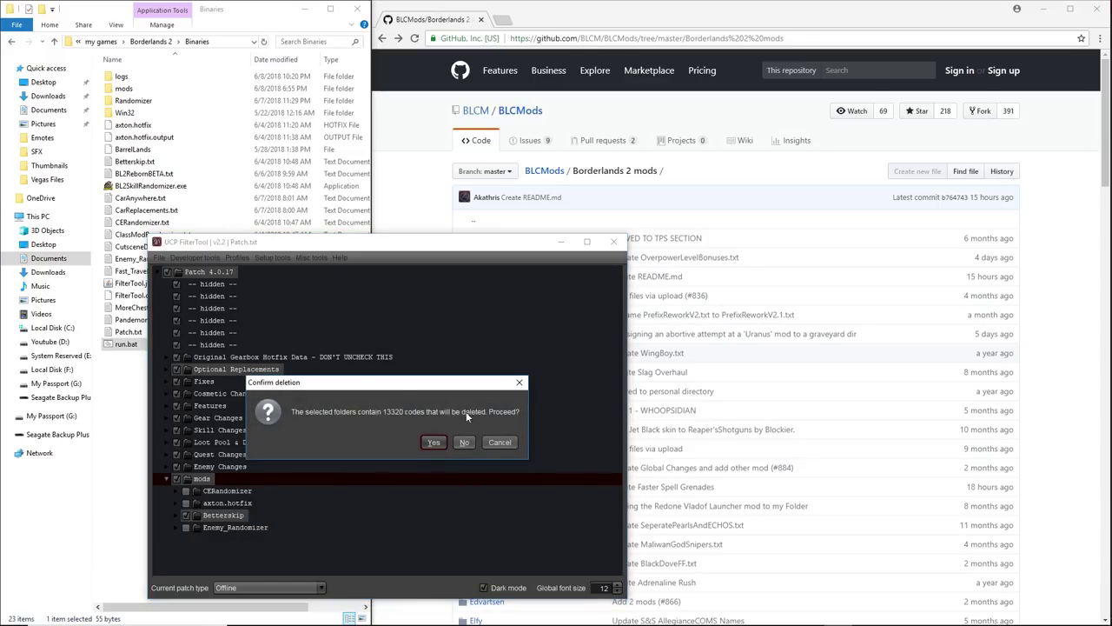
{"action": "left_click", "coordinate": [432, 442]}
Step: Check the developer options for structural and content edits, and move the tool window off the file list
{"action": "left_click", "coordinate": [180, 257]}
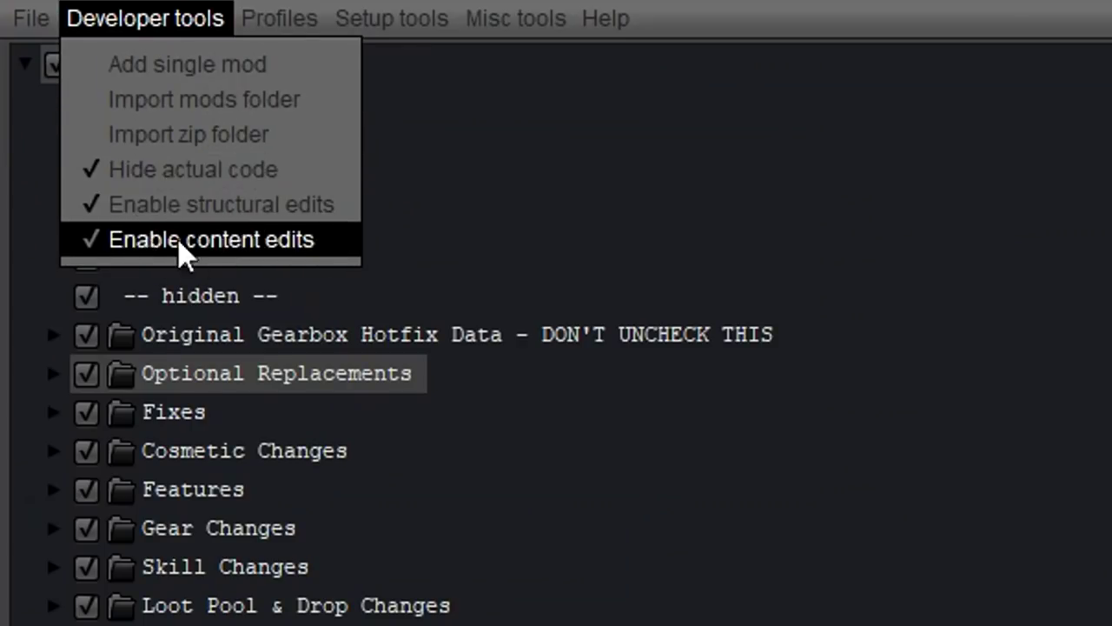
{"action": "left_click", "coordinate": [322, 243]}
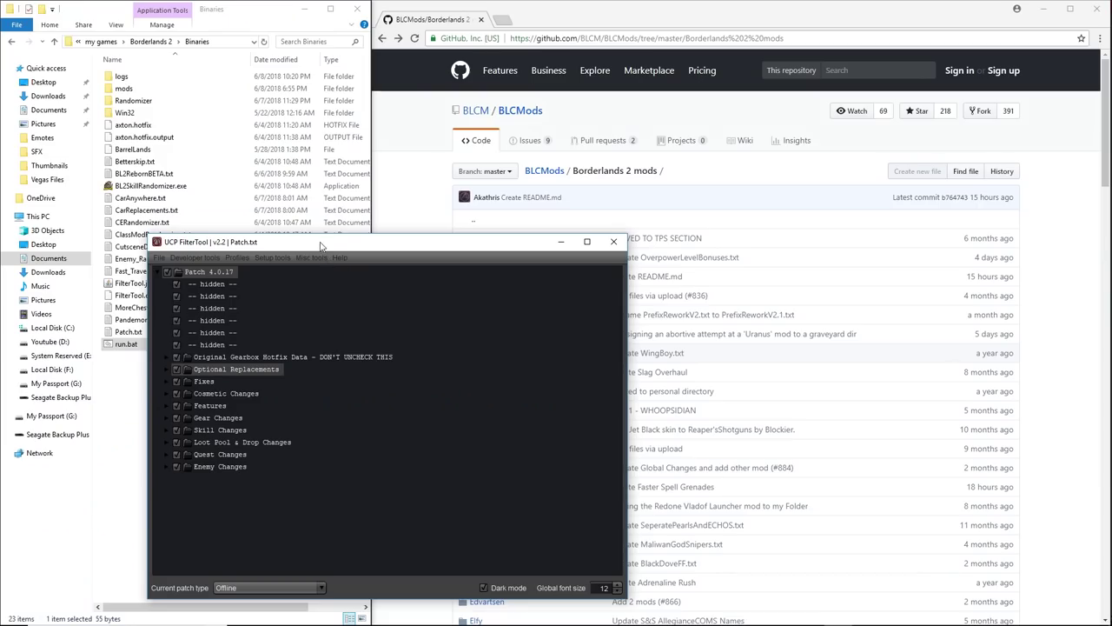
{"action": "left_click_drag", "start_coordinate": [322, 243], "coordinate": [485, 246]}
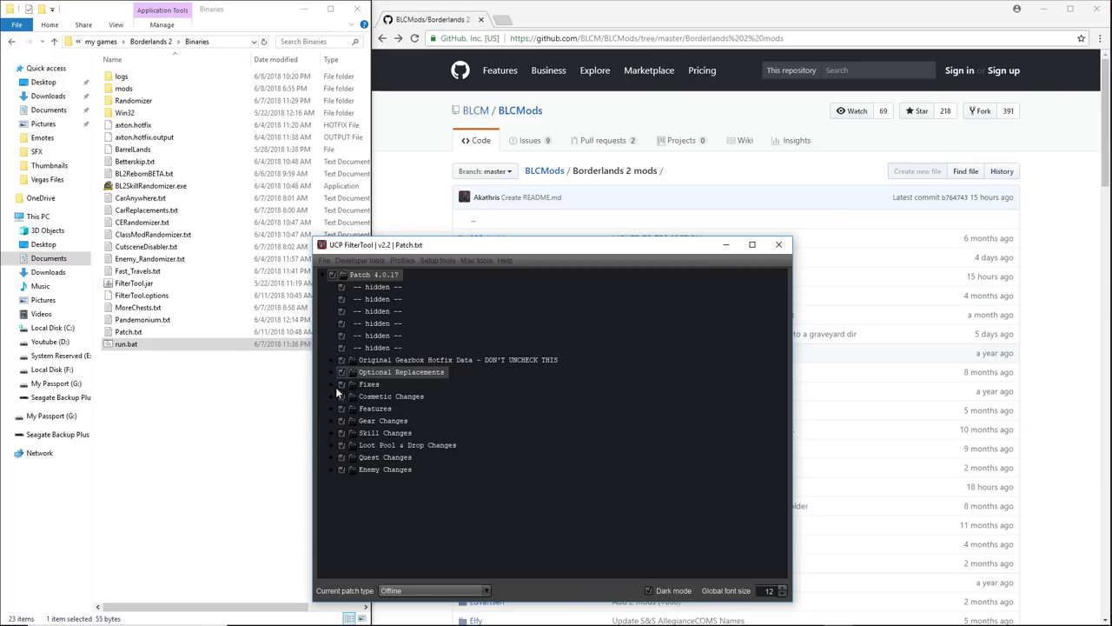
Step: Save the patch without the mods category to Patch.txt
{"action": "left_click", "coordinate": [359, 260]}
{"action": "left_click", "coordinate": [327, 263]}
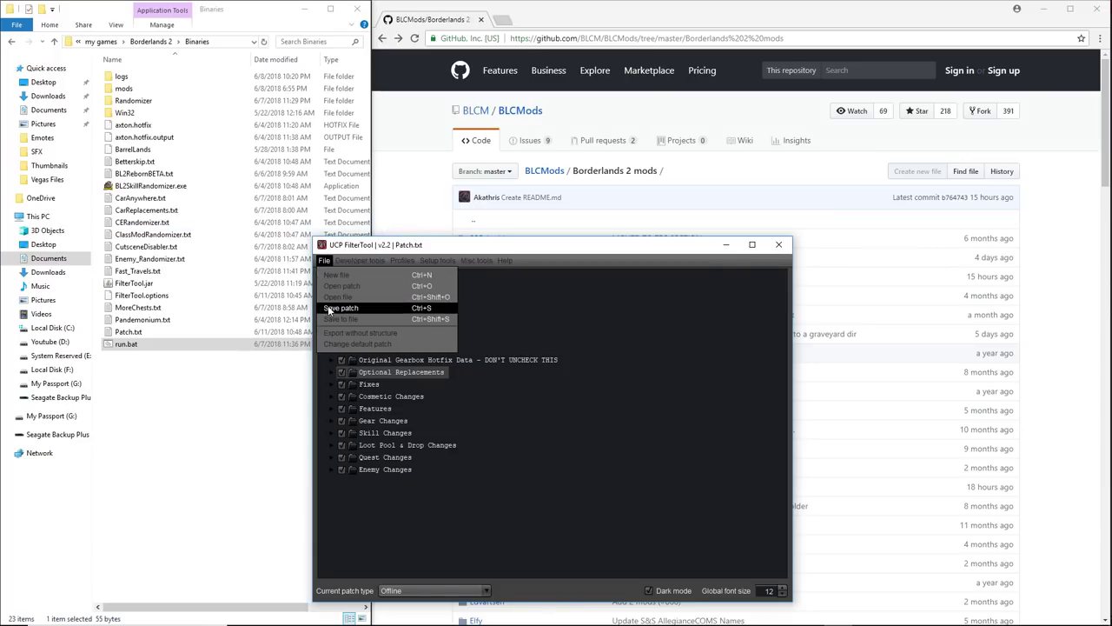
{"action": "left_click", "coordinate": [340, 311]}
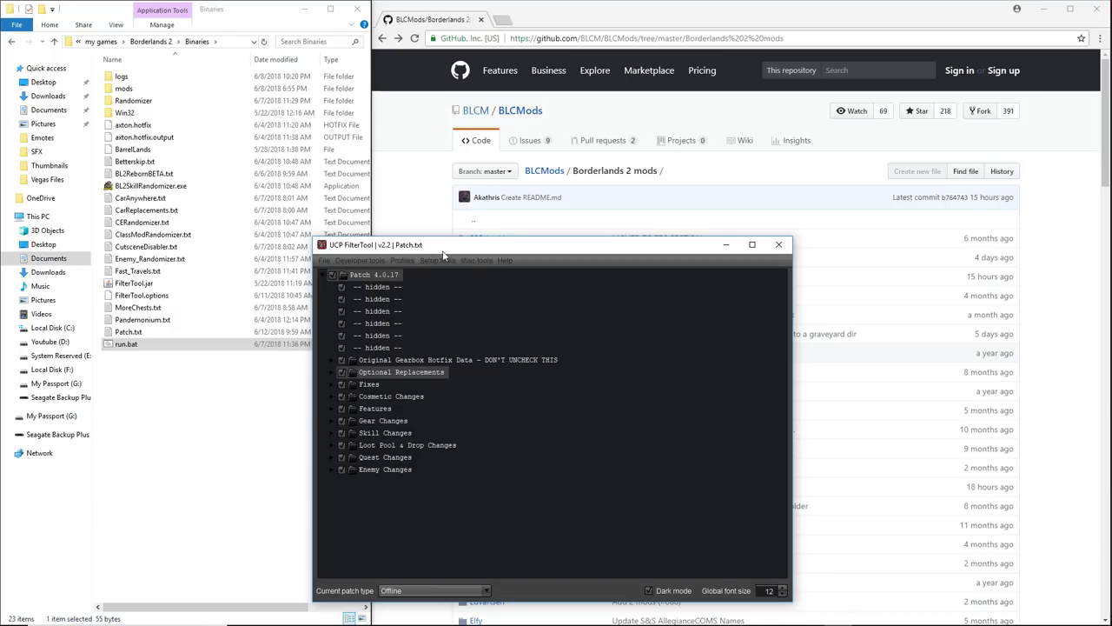
{"action": "left_click_drag", "start_coordinate": [522, 248], "coordinate": [495, 228]}
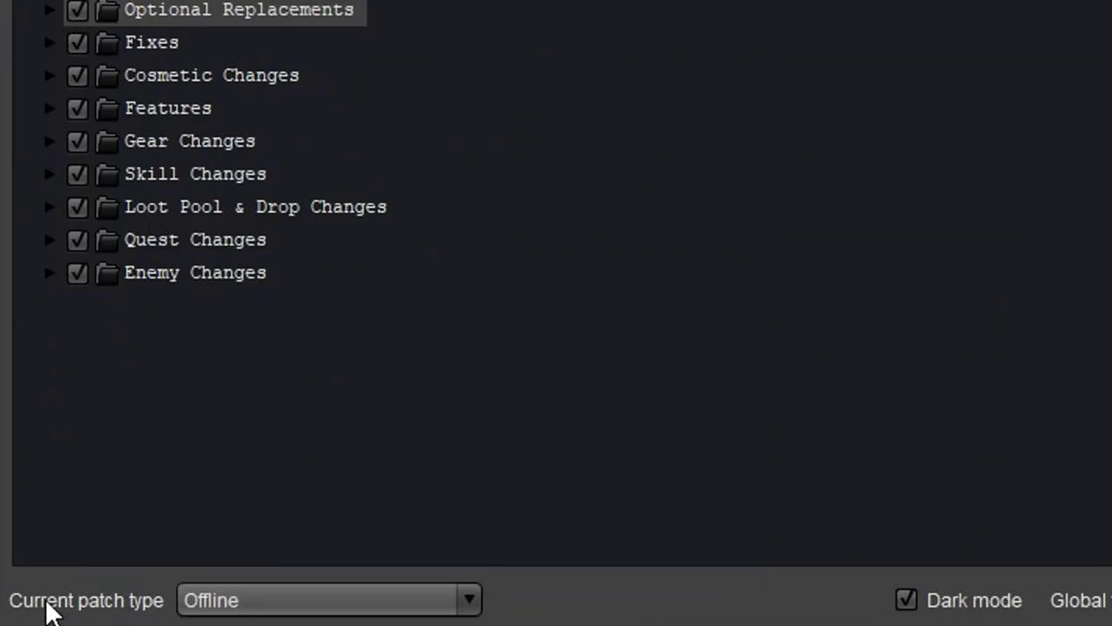
Step: Keep the current patch type on Offline and save the patch again
{"action": "left_click", "coordinate": [271, 595]}
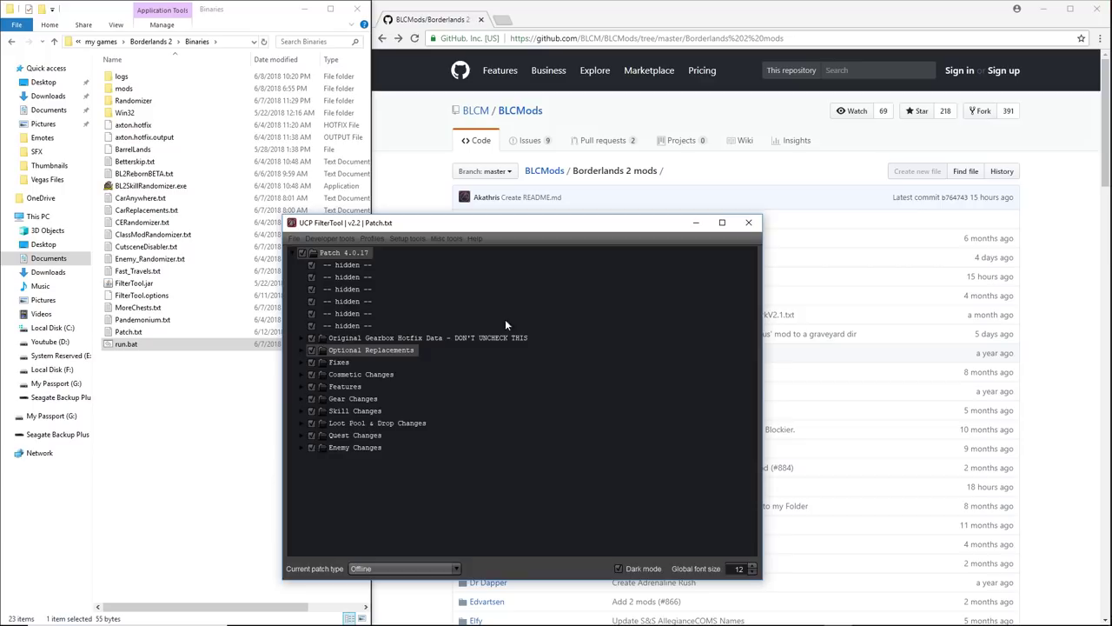
{"action": "left_click", "coordinate": [296, 239]}
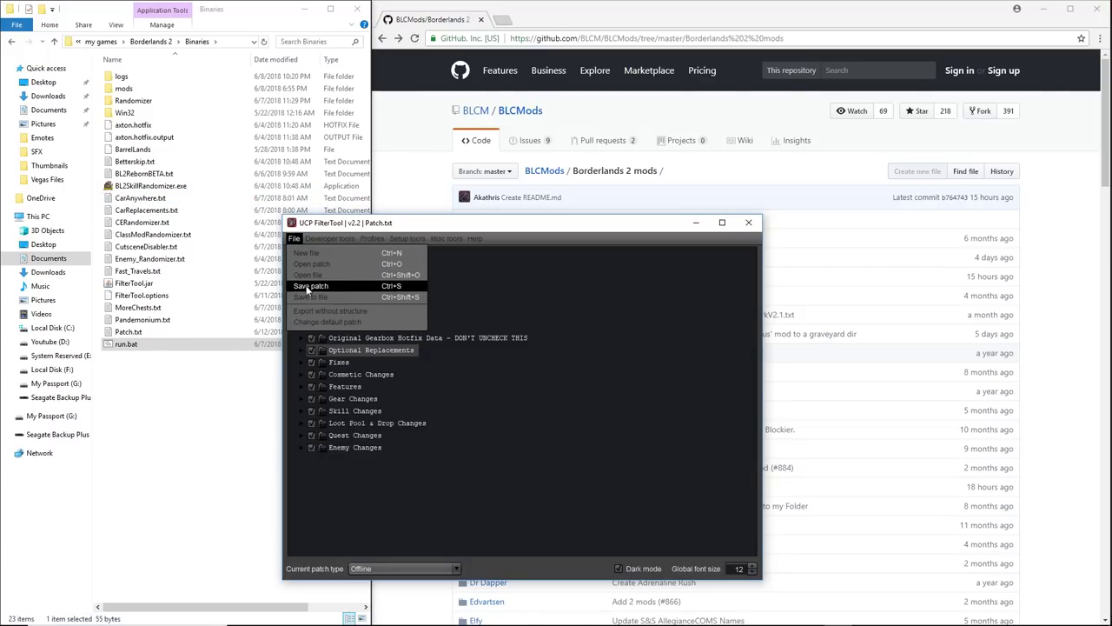
{"action": "left_click", "coordinate": [307, 292]}
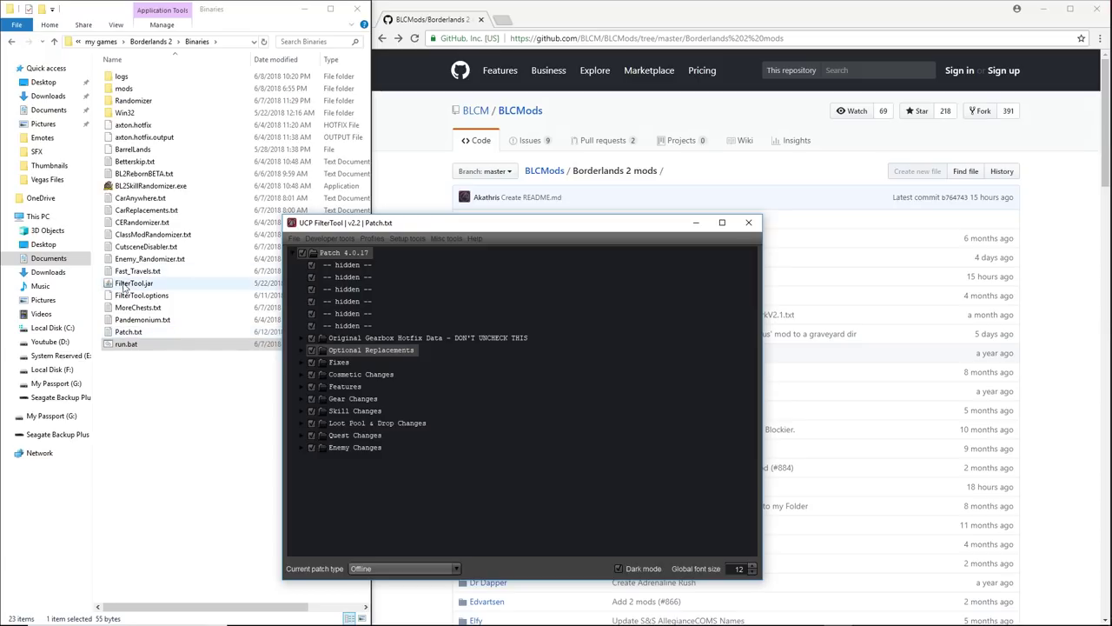
Step: Switch to the browser and open CERandomizer.md in the Weapons folder of FromDarkHell's Borderlands 2 mods
{"action": "left_click", "coordinate": [592, 16]}
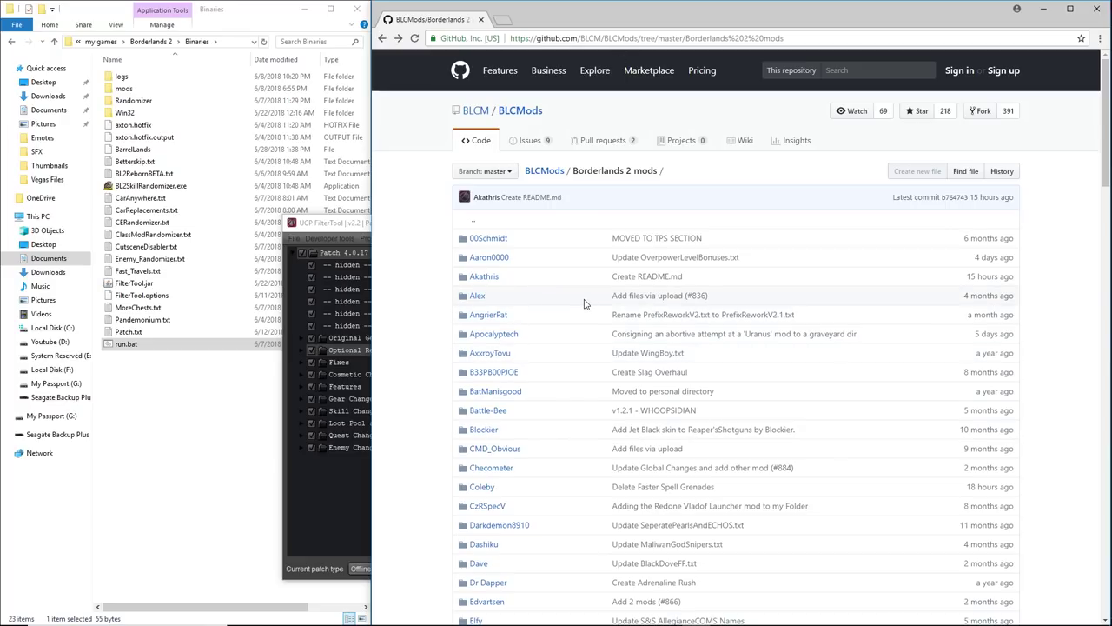
{"action": "scroll", "coordinate": [523, 405], "scroll_direction": "down", "scroll_amount": 10}
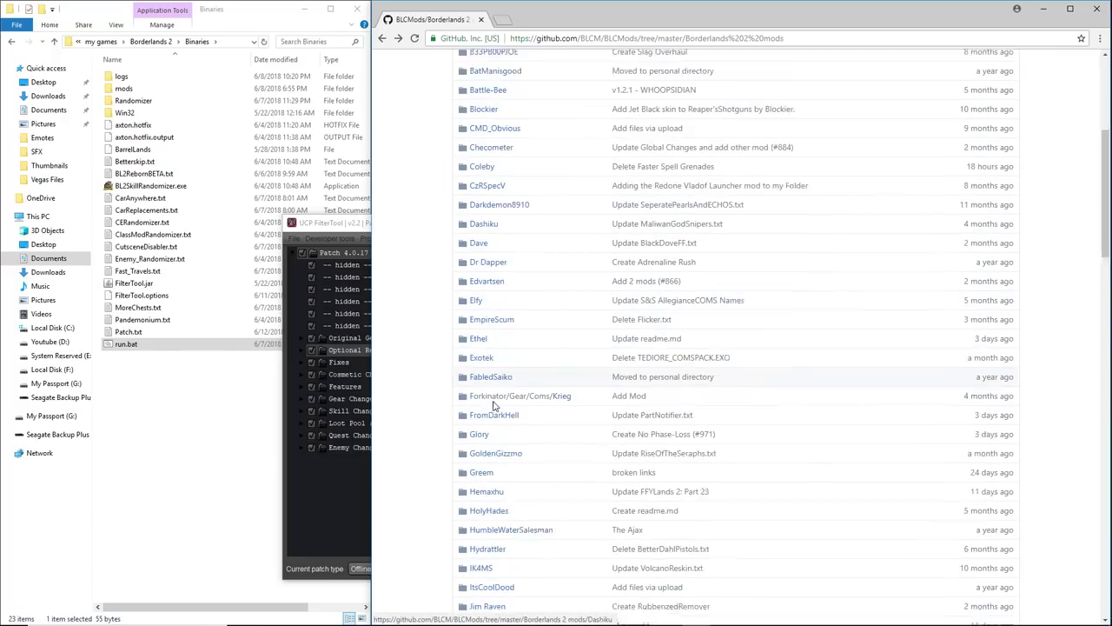
{"action": "scroll", "coordinate": [515, 362], "scroll_direction": "up", "scroll_amount": 3}
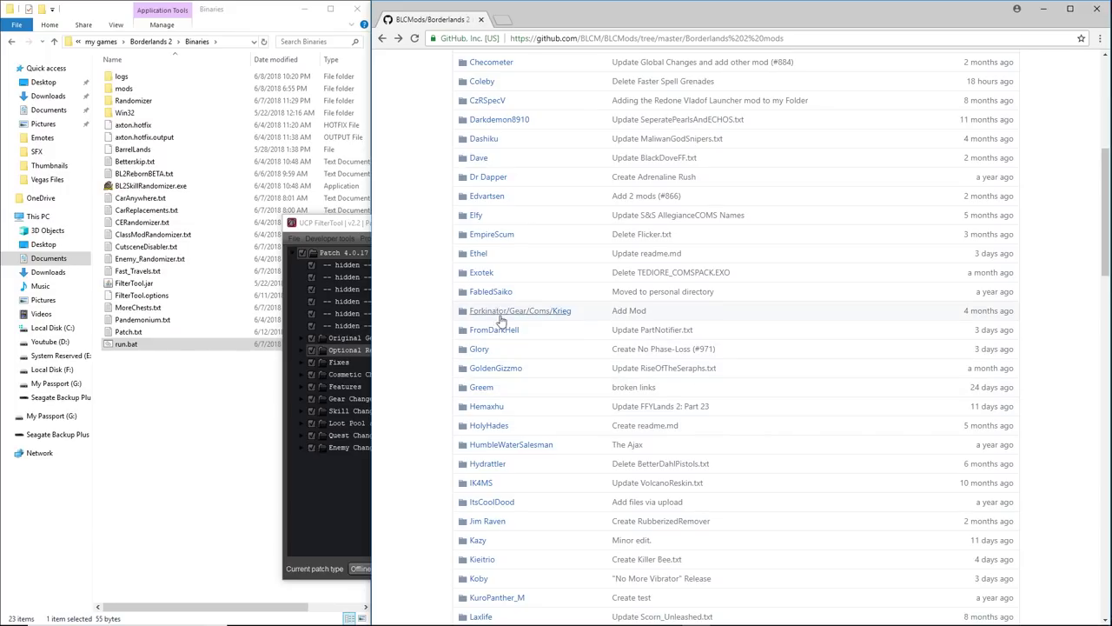
{"action": "left_click", "coordinate": [318, 373]}
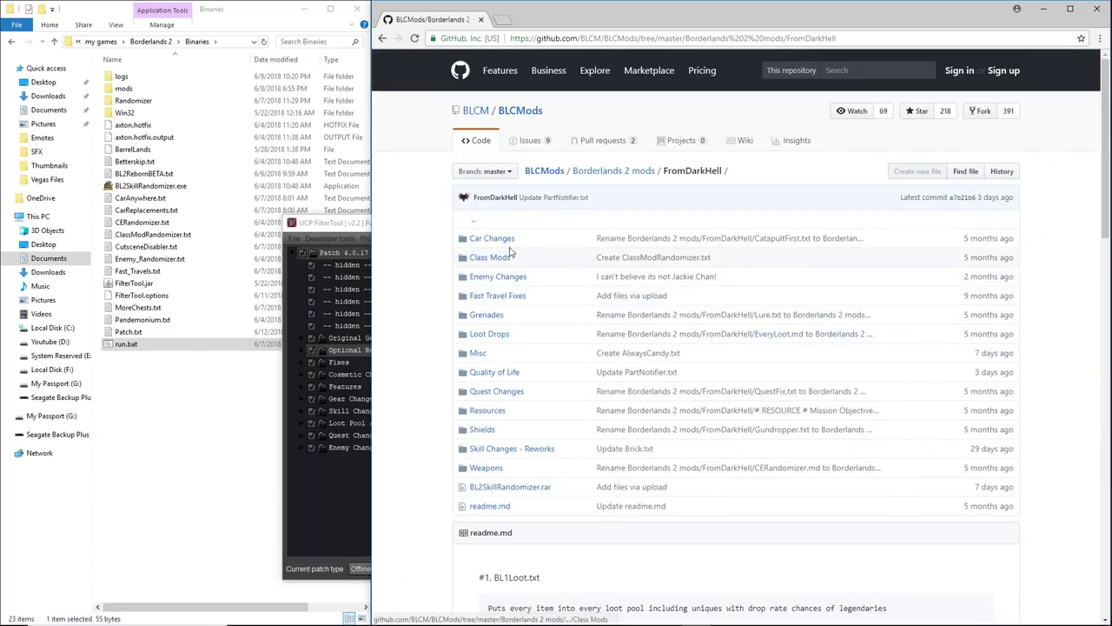
{"action": "left_click", "coordinate": [486, 467]}
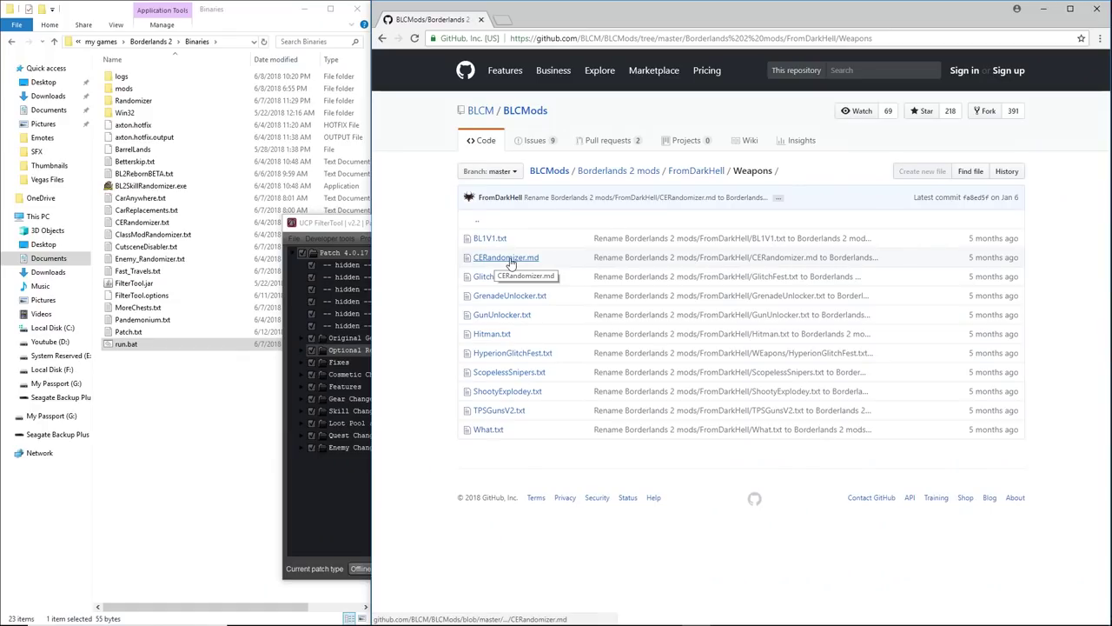
{"action": "left_click", "coordinate": [511, 258]}
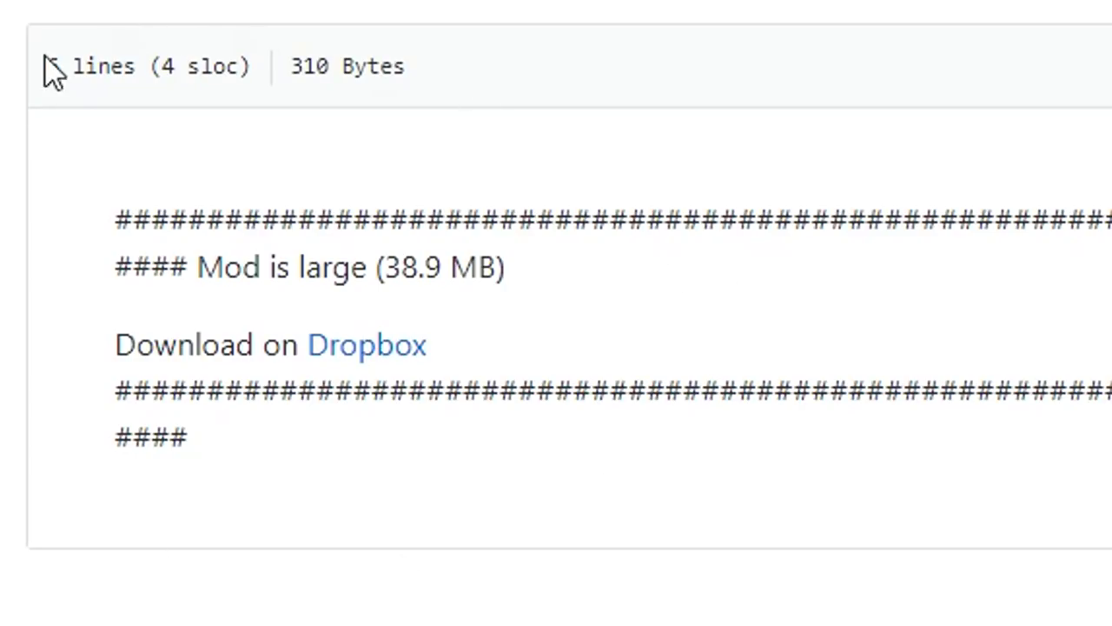
Step: Follow the Dropbox link, download CERandomizer.txt and show the downloaded file in its folder
{"action": "left_click", "coordinate": [359, 345]}
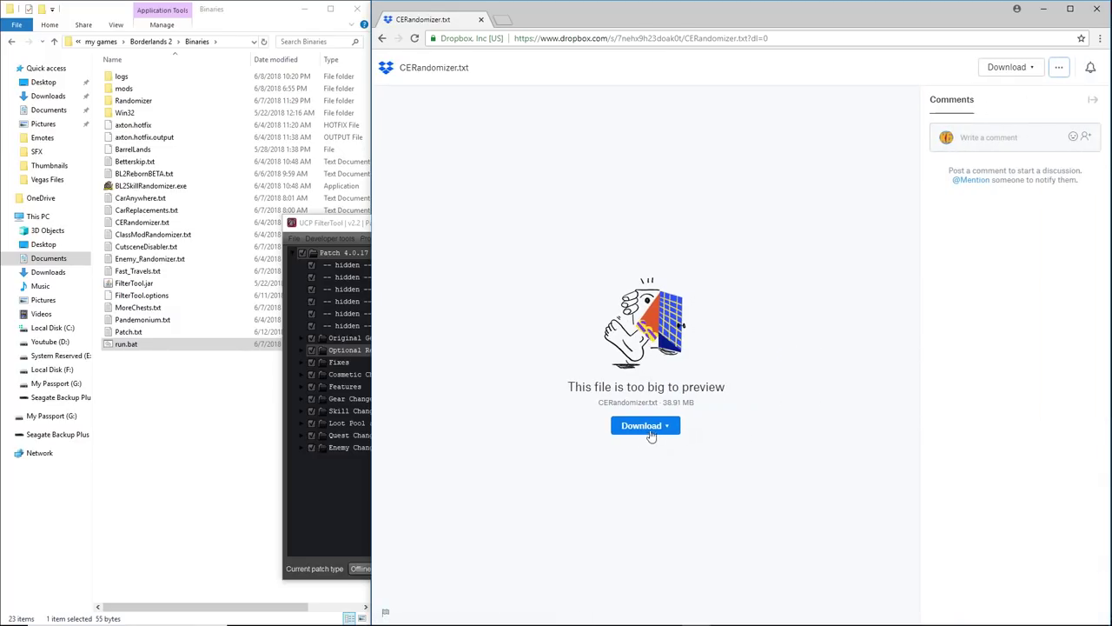
{"action": "left_click", "coordinate": [658, 430]}
{"action": "left_click", "coordinate": [647, 458]}
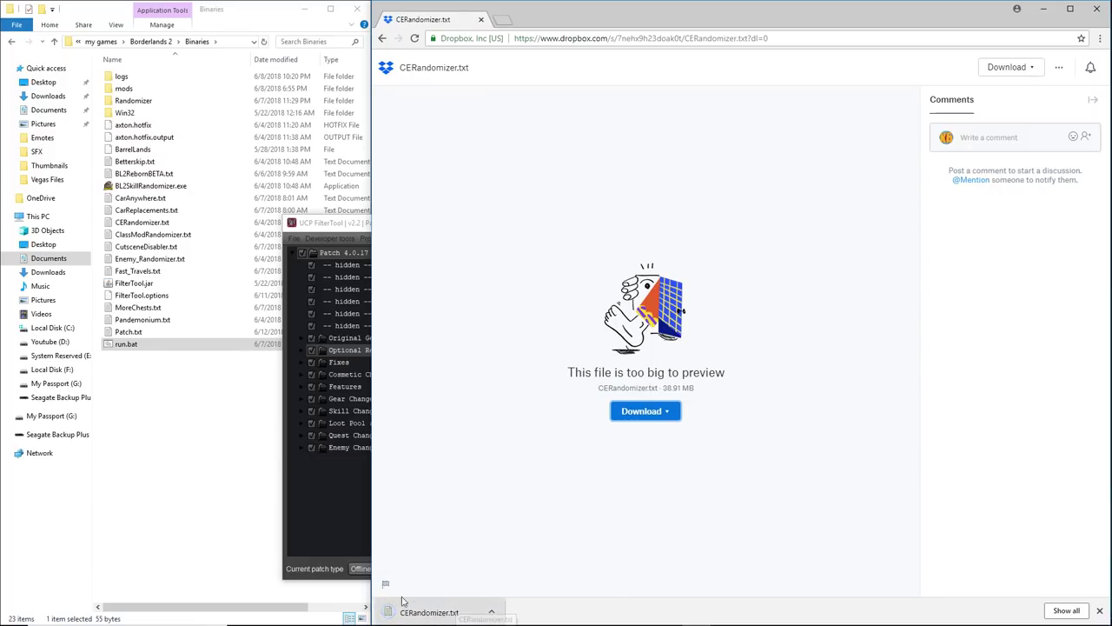
{"action": "left_click", "coordinate": [492, 613]}
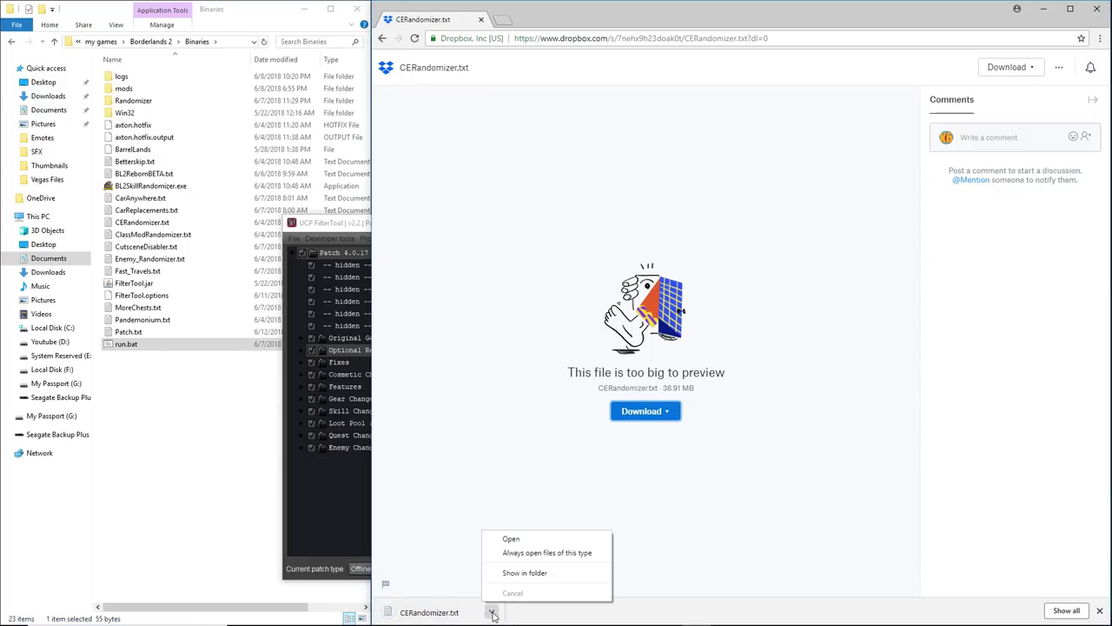
{"action": "left_click", "coordinate": [527, 574]}
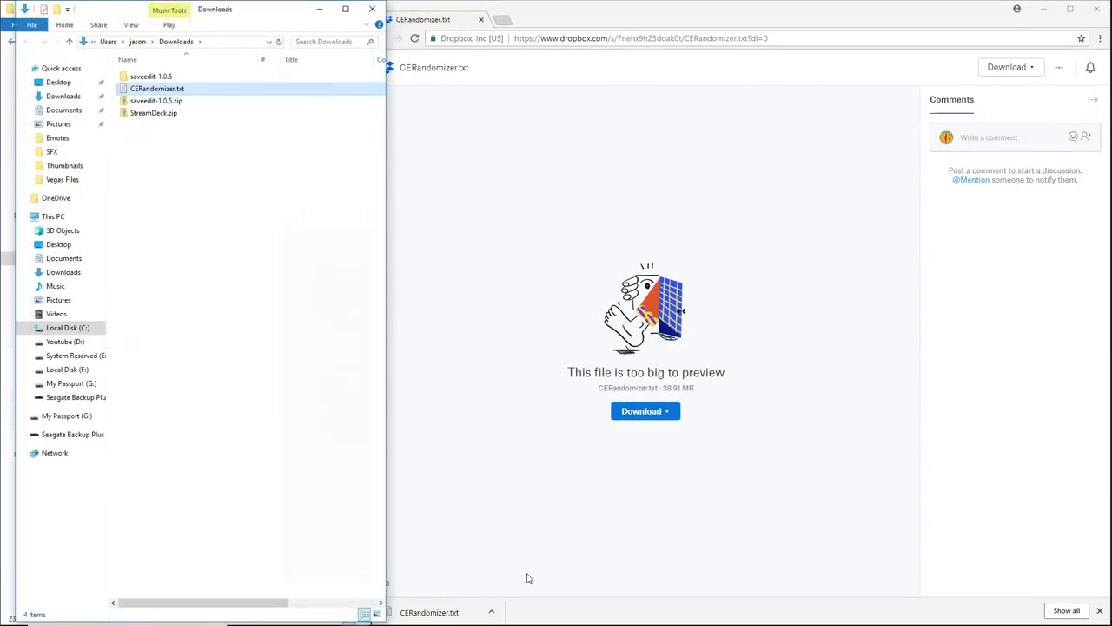
Step: Try to move CERandomizer.txt from Downloads into the Borderlands 2 Binaries folder, and delete the copy in Downloads
{"action": "left_click_drag", "start_coordinate": [223, 13], "coordinate": [580, 17]}
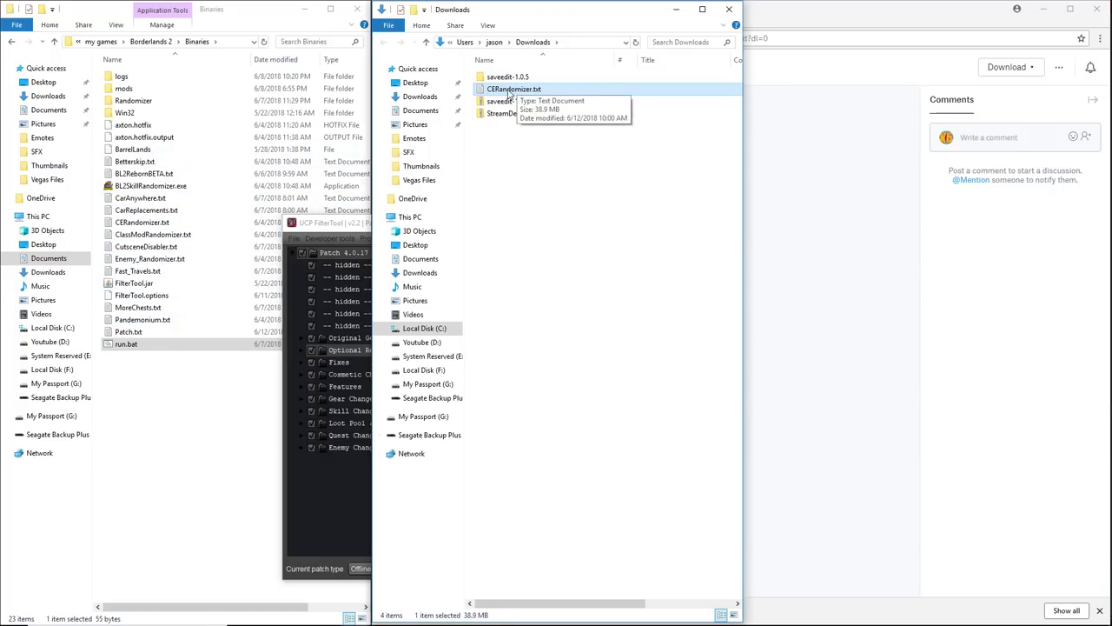
{"action": "left_click_drag", "start_coordinate": [507, 91], "coordinate": [445, 259]}
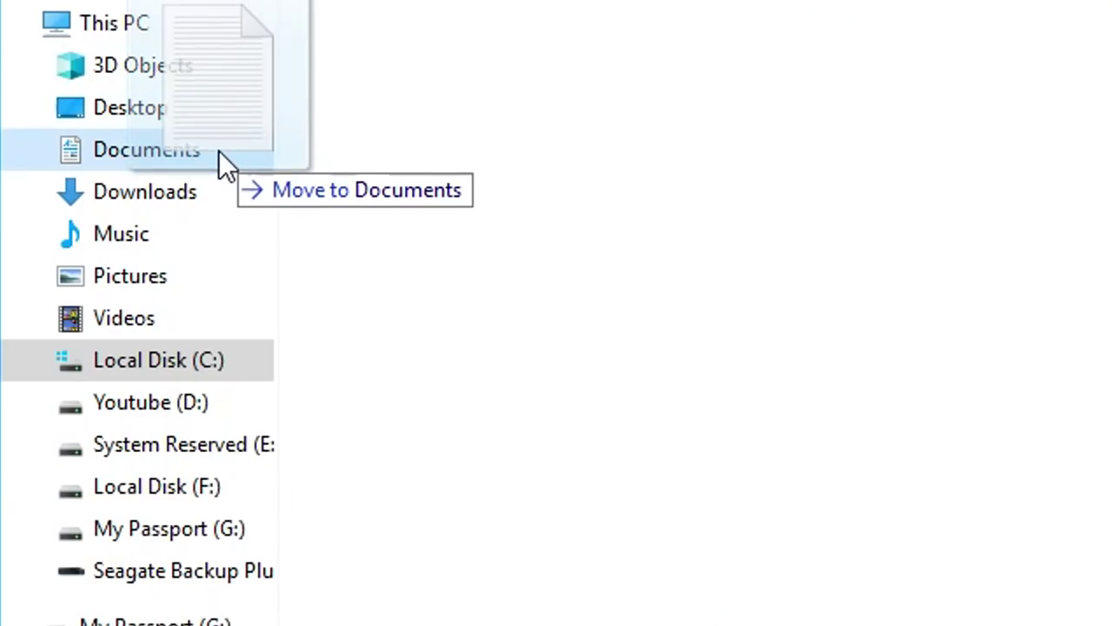
{"action": "left_click_drag", "start_coordinate": [219, 152], "coordinate": [200, 482]}
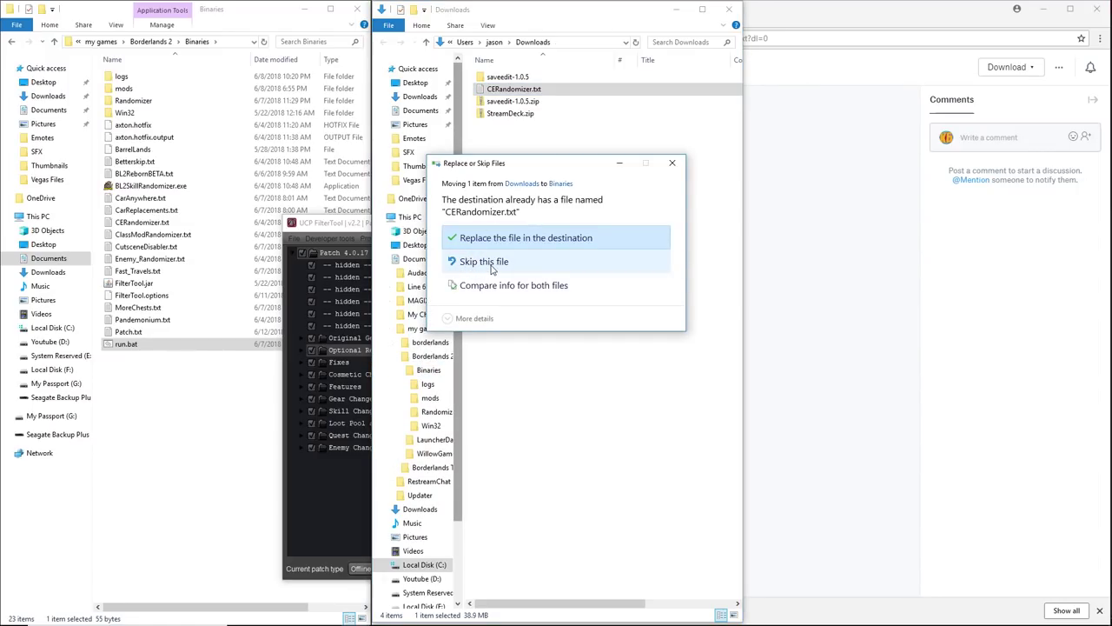
{"action": "left_click", "coordinate": [517, 239]}
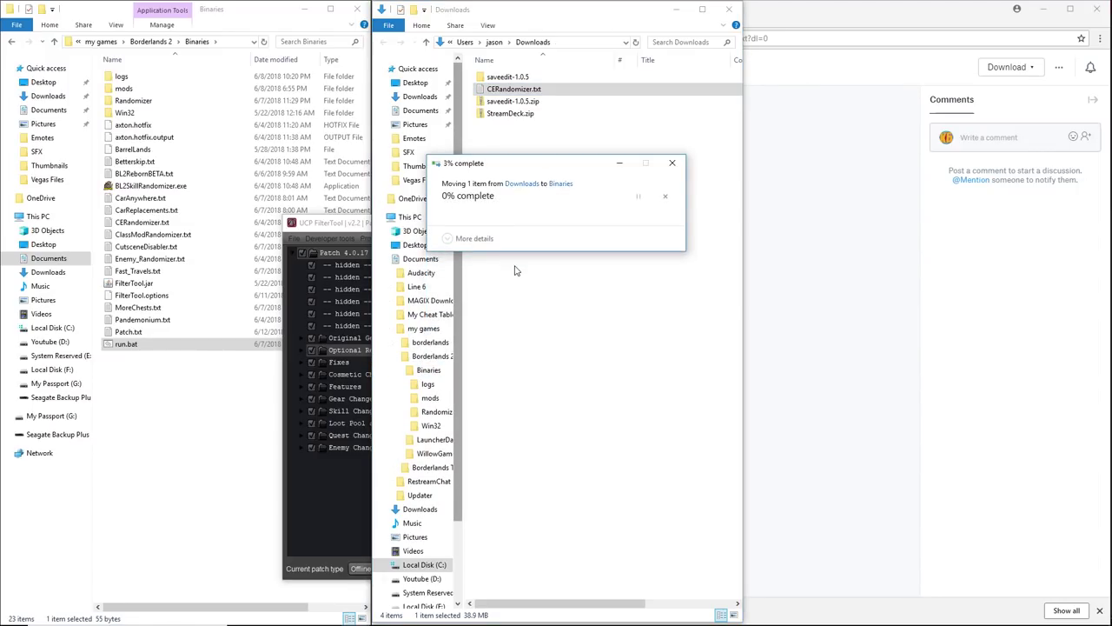
{"action": "right_click", "coordinate": [549, 97]}
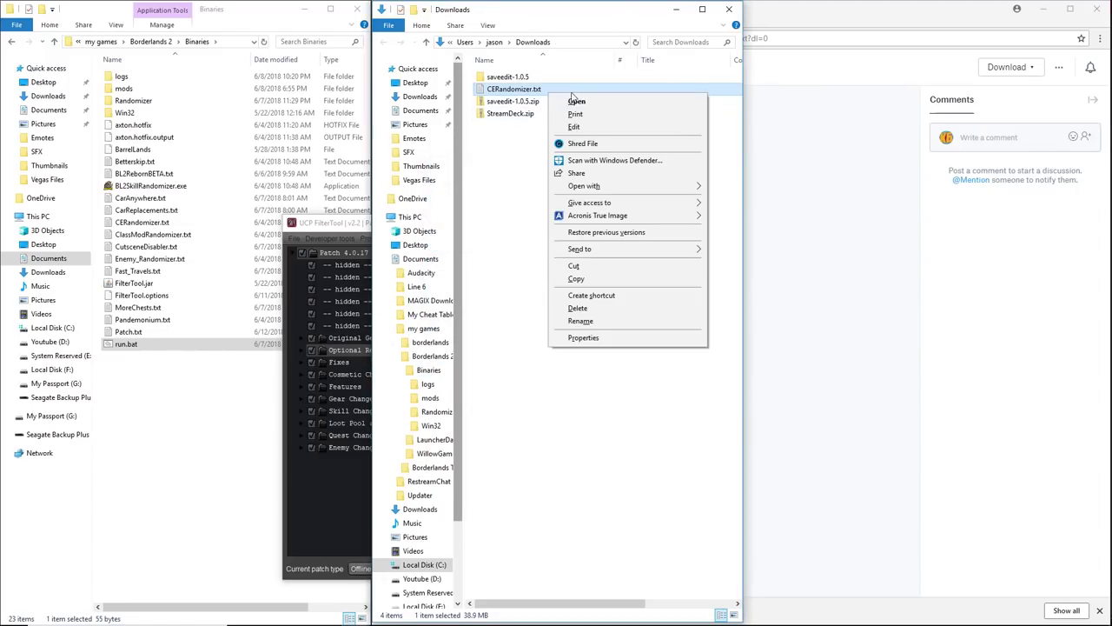
{"action": "left_click", "coordinate": [624, 308]}
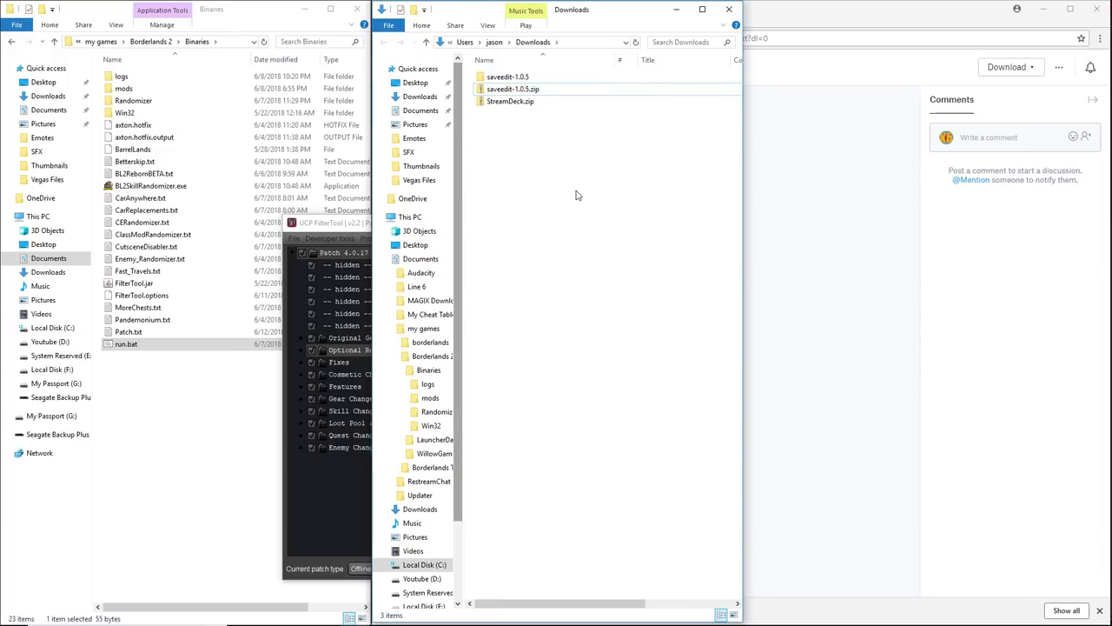
Step: Browse from Documents through my games and Borderlands 2 to the Binaries folder in the other Explorer window
{"action": "left_click", "coordinate": [257, 9]}
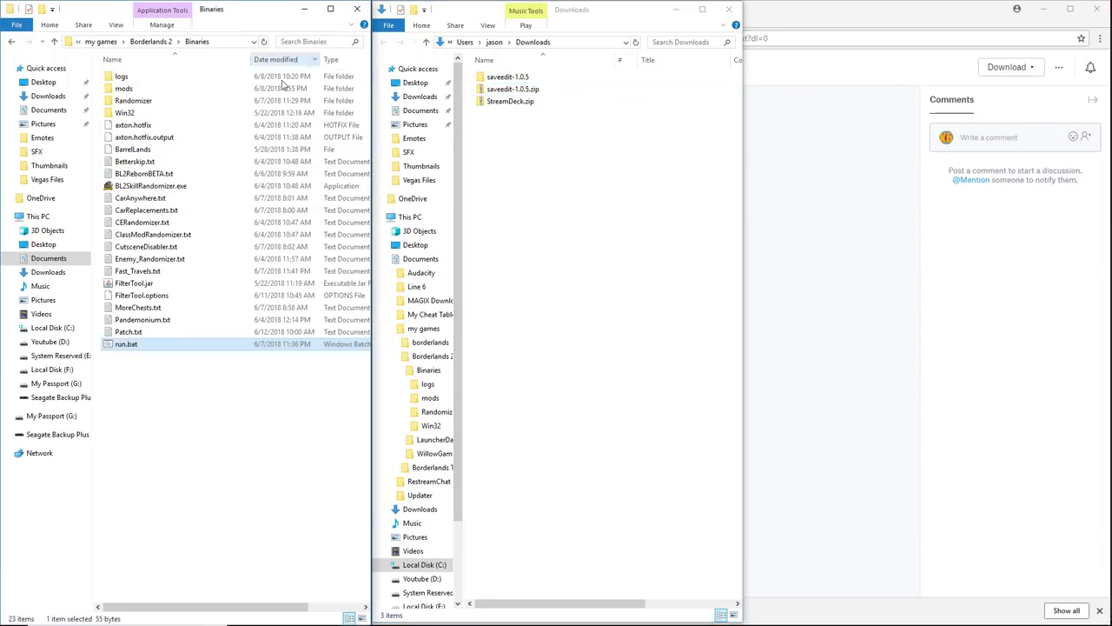
{"action": "left_click", "coordinate": [60, 261]}
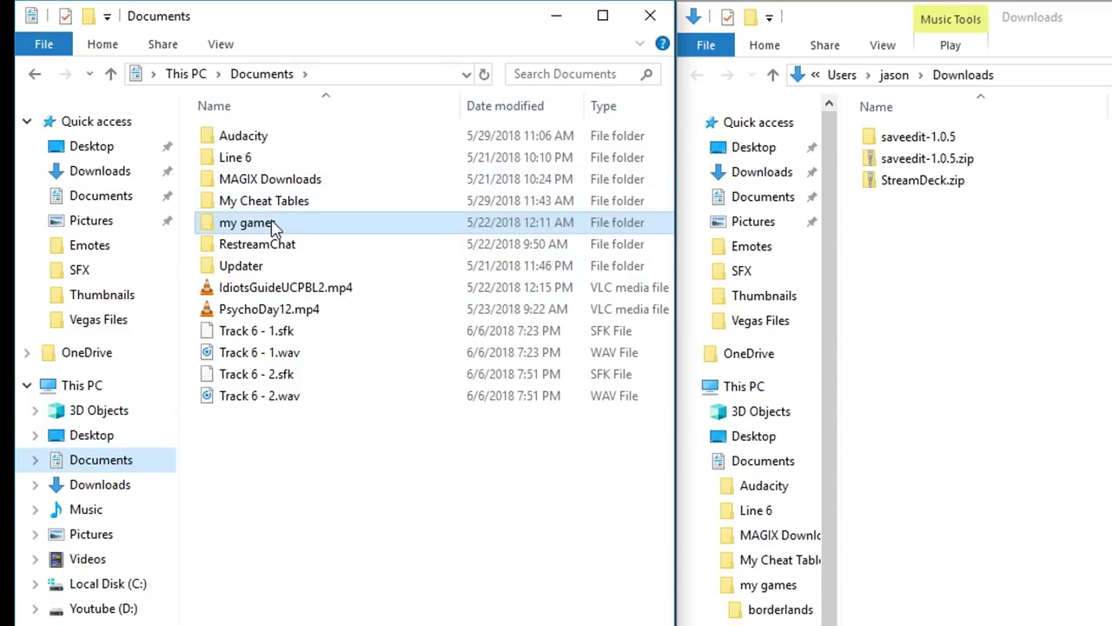
{"action": "double_click", "coordinate": [274, 224]}
{"action": "double_click", "coordinate": [291, 156]}
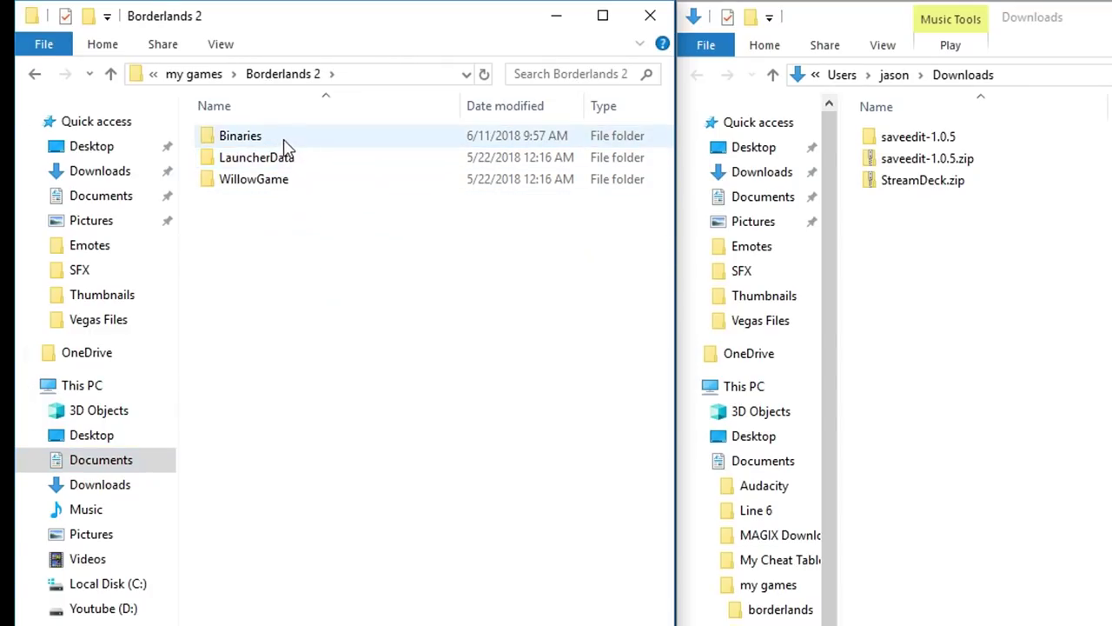
{"action": "double_click", "coordinate": [284, 139]}
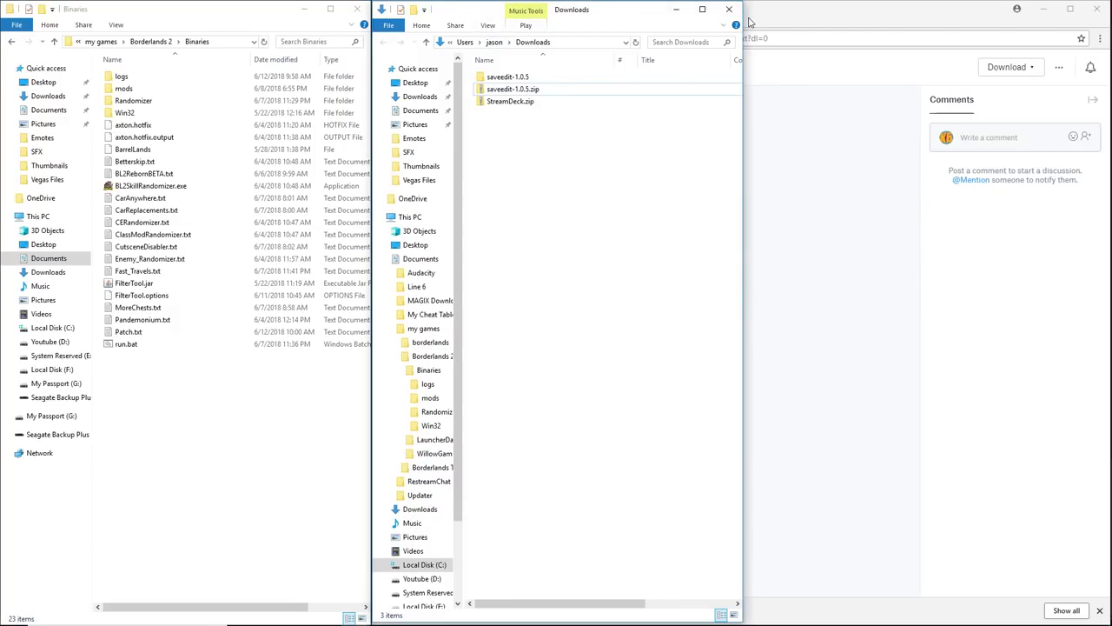
Step: Switch to the browser, return to the FromDarkHell folder on GitHub and look into its Car Changes folder
{"action": "left_click", "coordinate": [792, 28]}
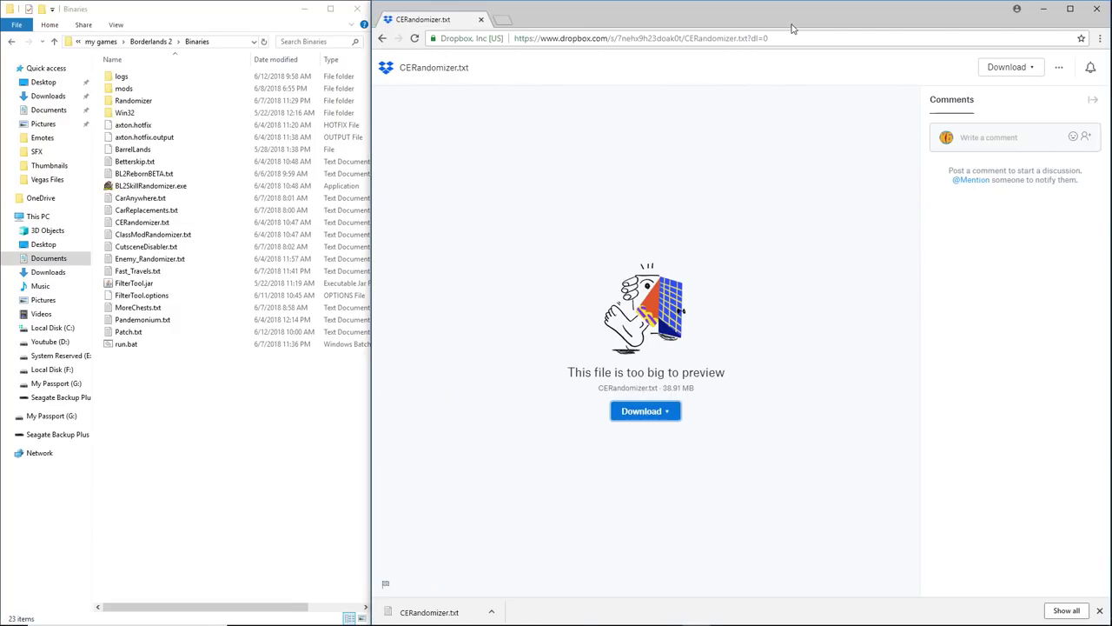
{"action": "left_click", "coordinate": [380, 40]}
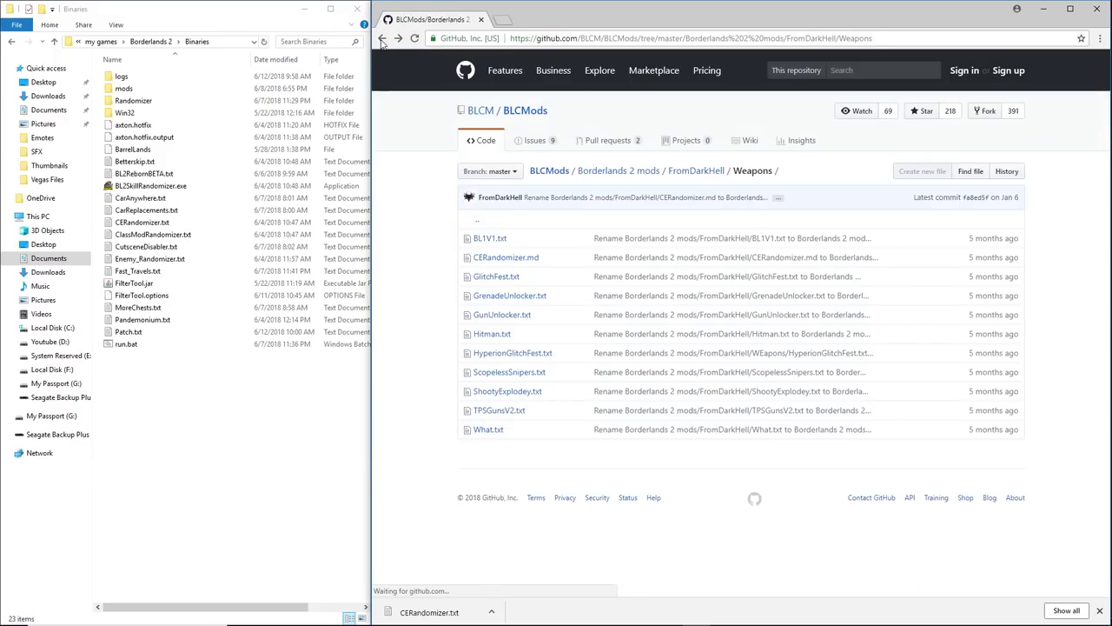
{"action": "left_click", "coordinate": [382, 40]}
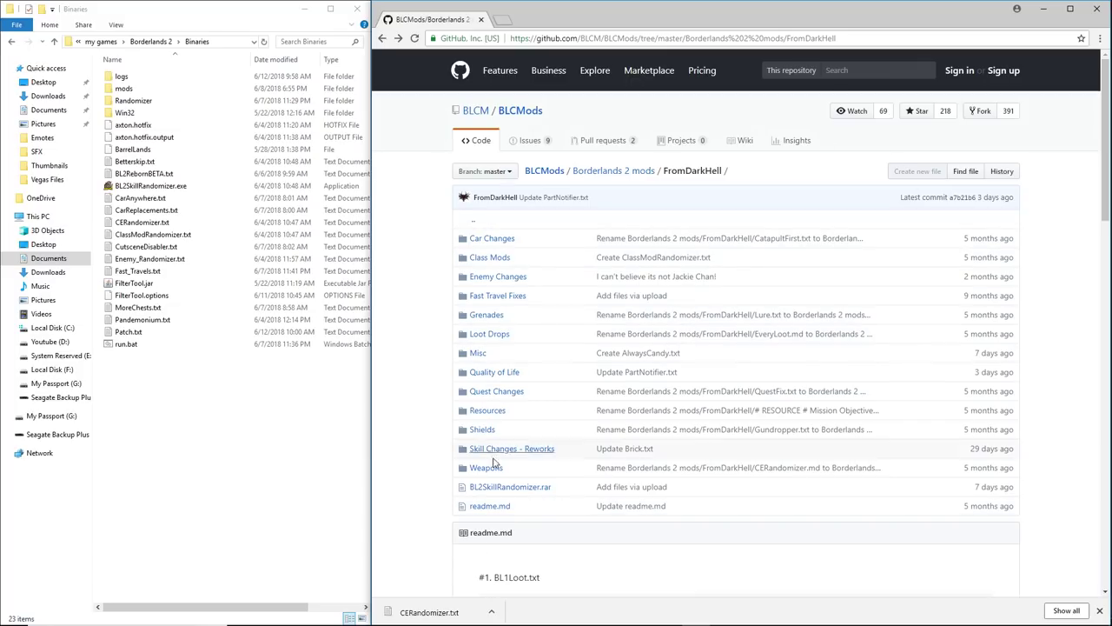
{"action": "left_click", "coordinate": [492, 239]}
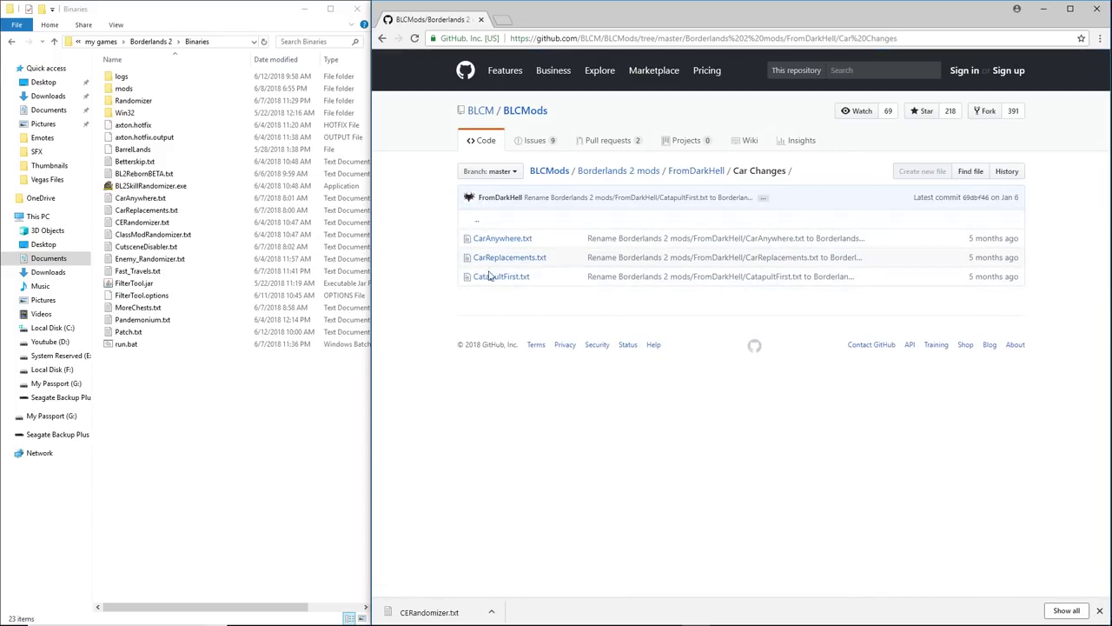
{"action": "left_click", "coordinate": [674, 172]}
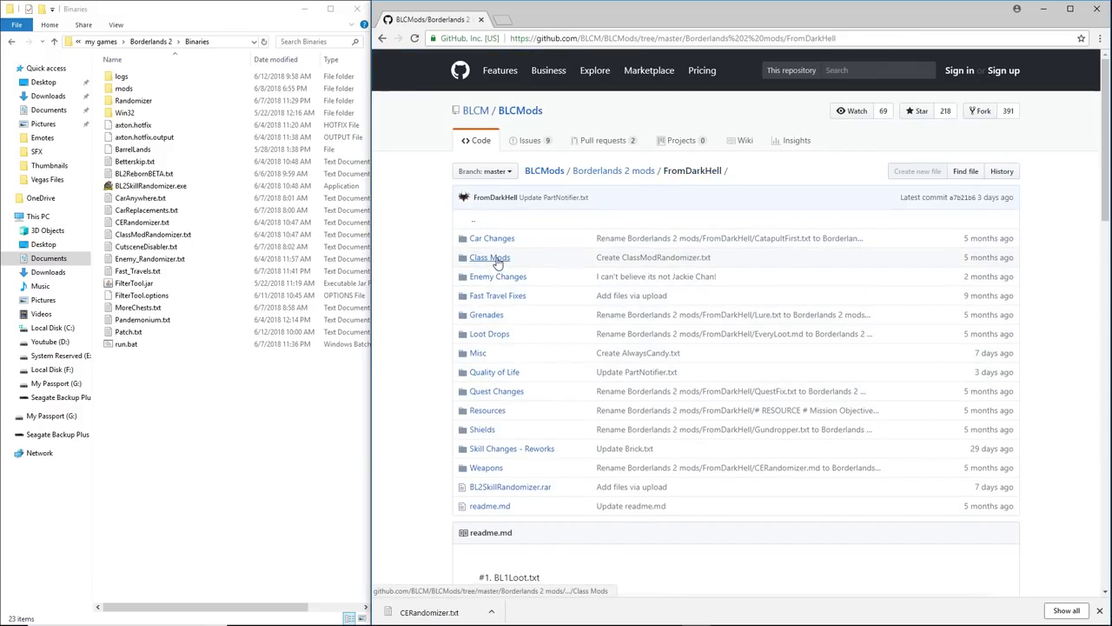
Step: Try saving ClassModRandomizer.txt from the Class Mods folder over the existing file in Binaries, and return to the FromDarkHell folder
{"action": "left_click", "coordinate": [492, 258]}
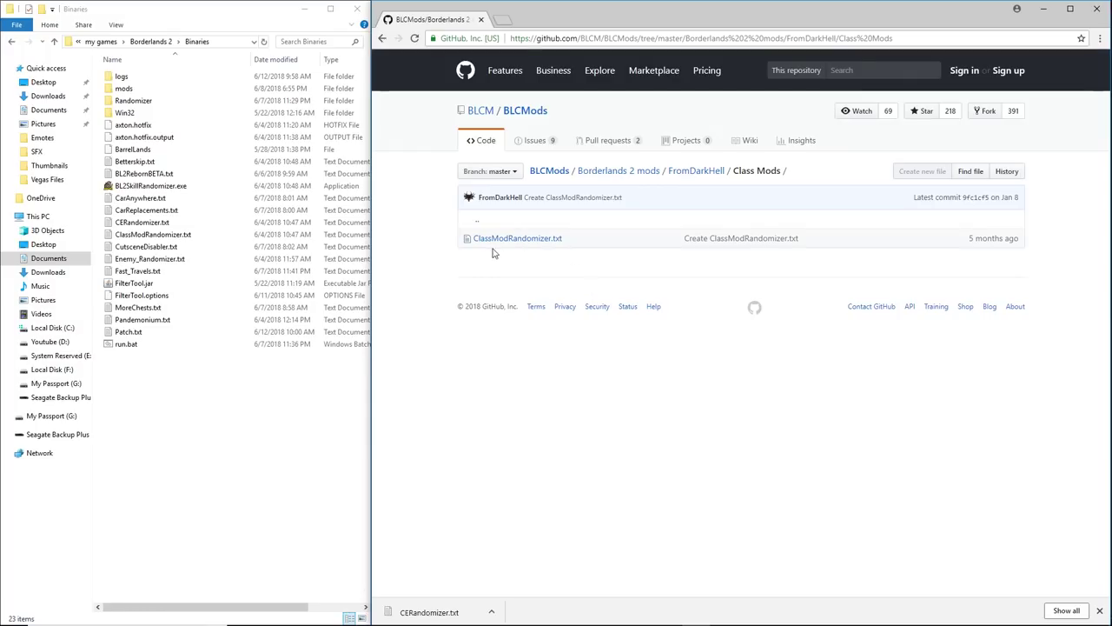
{"action": "right_click", "coordinate": [504, 240]}
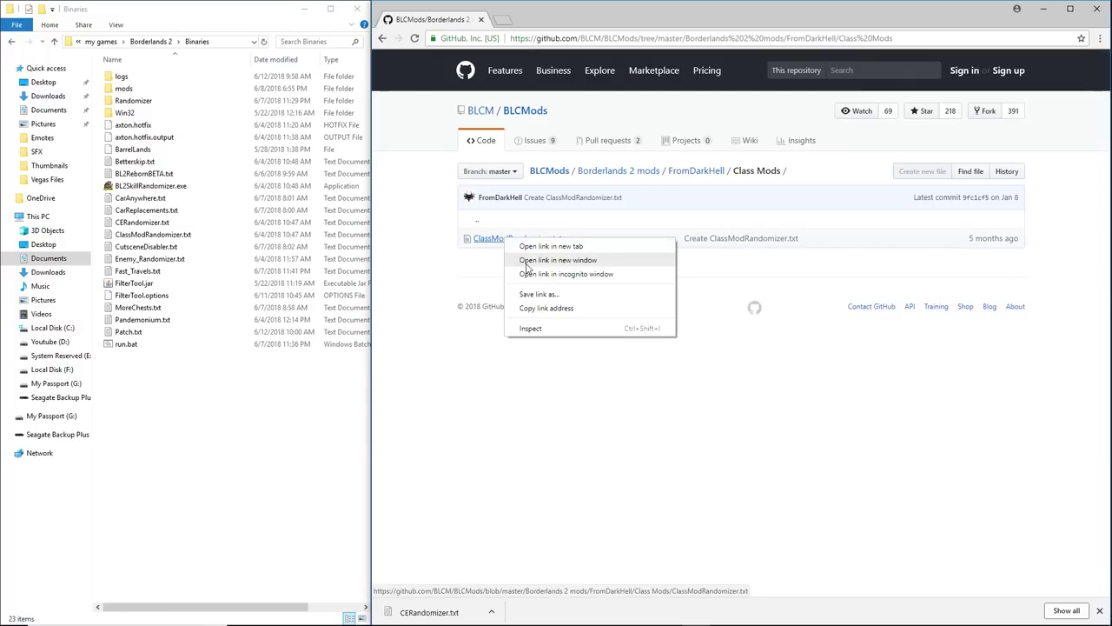
{"action": "left_click", "coordinate": [536, 295]}
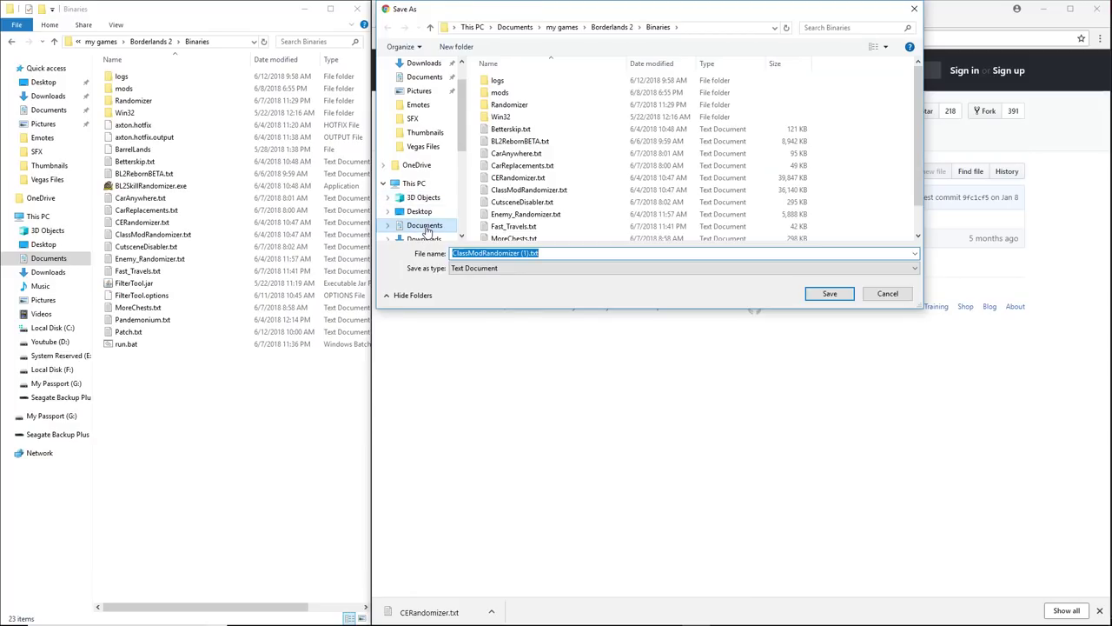
{"action": "left_click", "coordinate": [425, 226]}
{"action": "double_click", "coordinate": [511, 129]}
{"action": "left_click", "coordinate": [515, 93]}
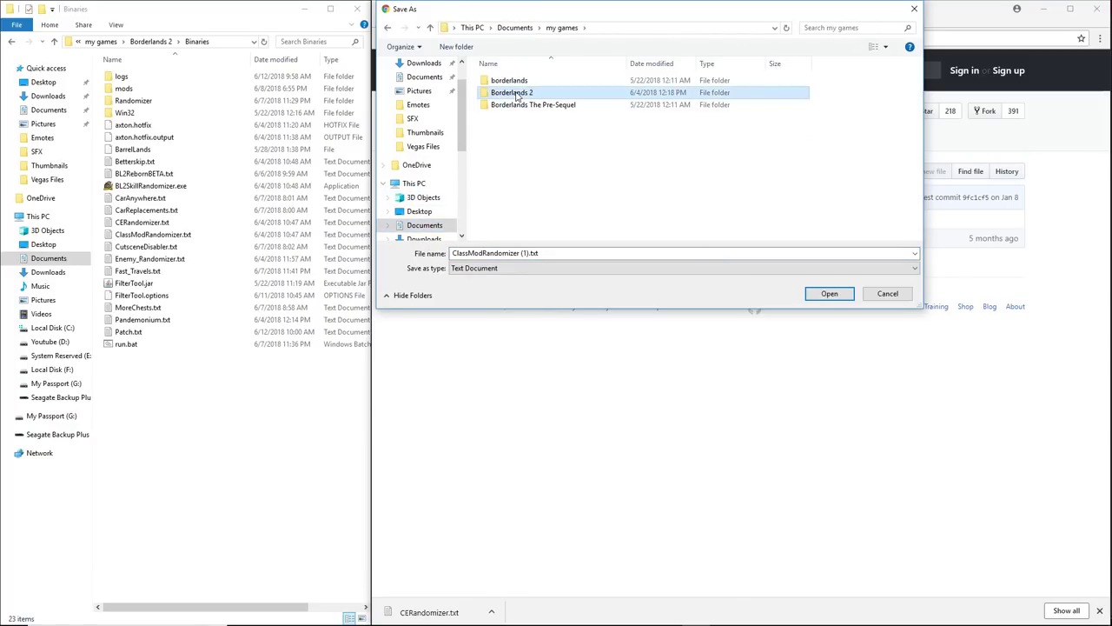
{"action": "double_click", "coordinate": [515, 93]}
{"action": "double_click", "coordinate": [508, 81]}
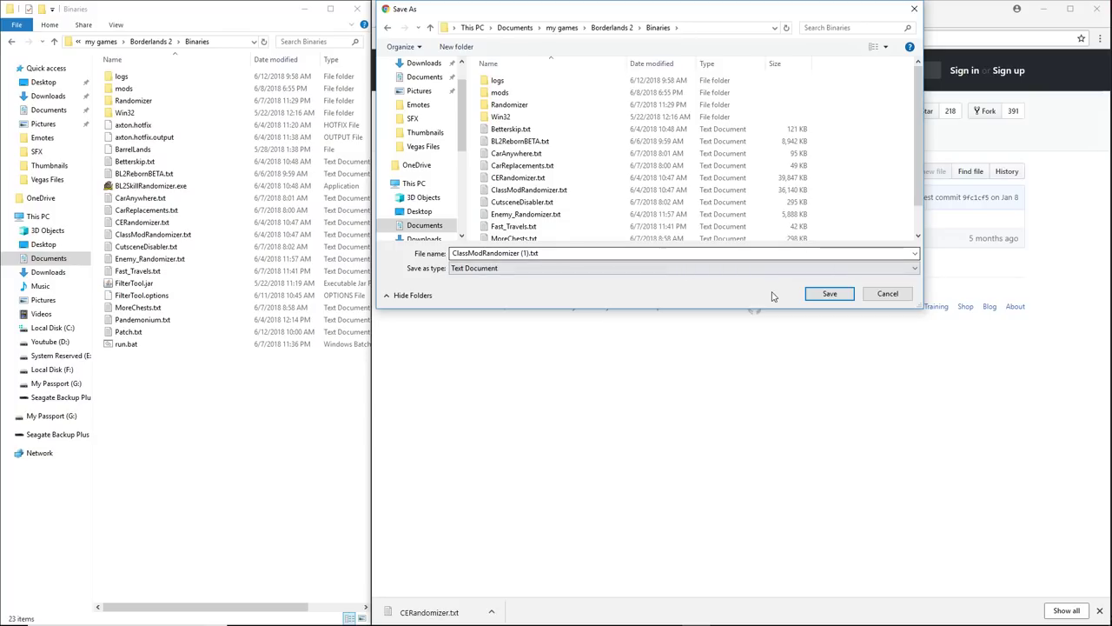
{"action": "left_click", "coordinate": [573, 190]}
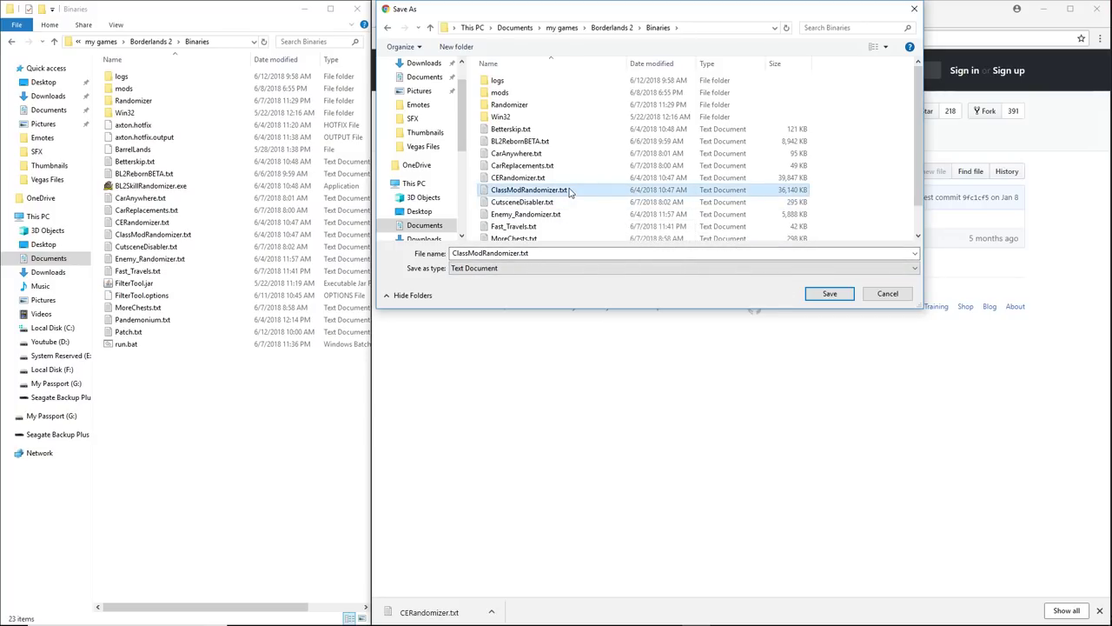
{"action": "left_click", "coordinate": [900, 297]}
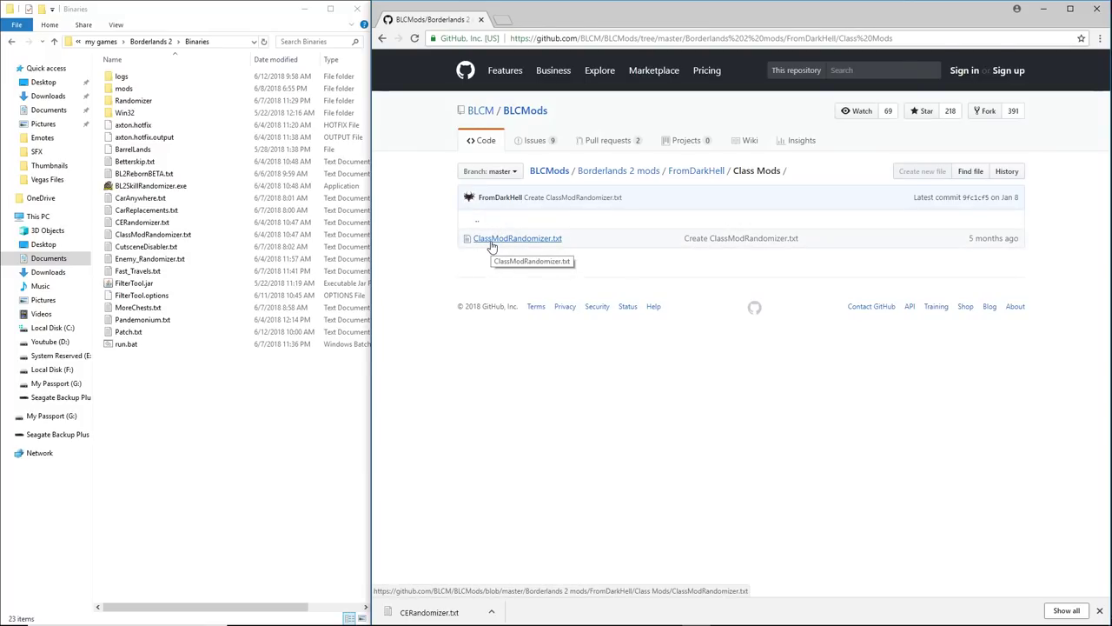
{"action": "left_click", "coordinate": [384, 40]}
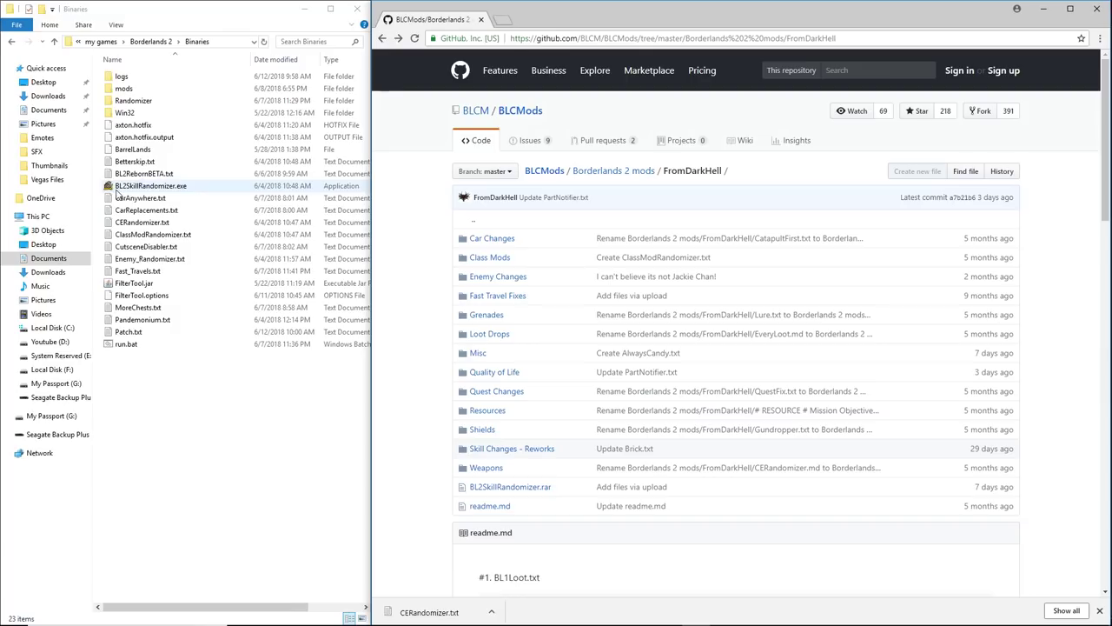
Step: Launch BL2SkillRandomizer.exe from Binaries and examine the options for each character from Salvador to Krieg and under Miscellaneous
{"action": "left_click", "coordinate": [174, 392]}
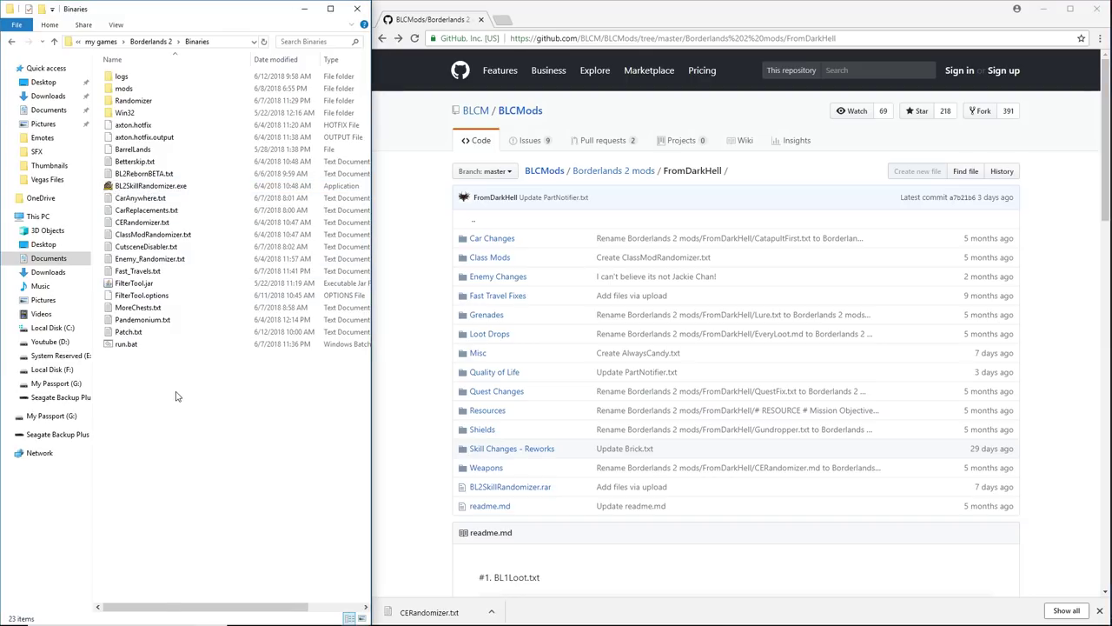
{"action": "double_click", "coordinate": [171, 188]}
{"action": "mouse_move", "coordinate": [258, 122]}
{"action": "left_mouse_down"}
{"action": "mouse_move", "coordinate": [289, 132]}
{"action": "mouse_move", "coordinate": [275, 128]}
{"action": "left_mouse_up"}
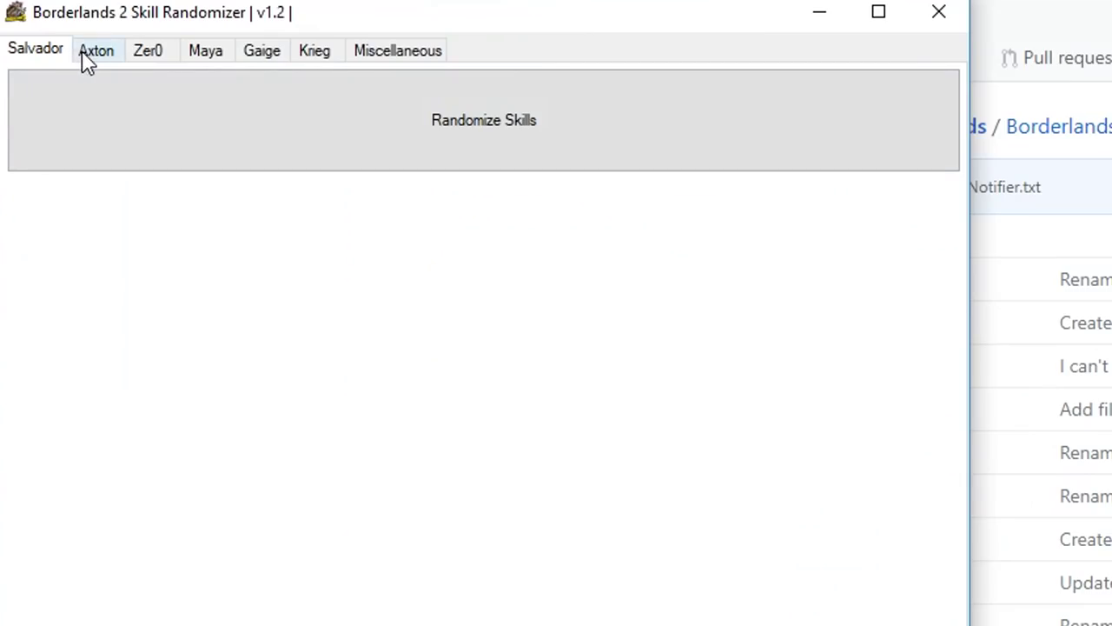
{"action": "left_click", "coordinate": [88, 57]}
{"action": "left_click", "coordinate": [16, 49]}
{"action": "left_click", "coordinate": [99, 58]}
{"action": "left_click", "coordinate": [151, 54]}
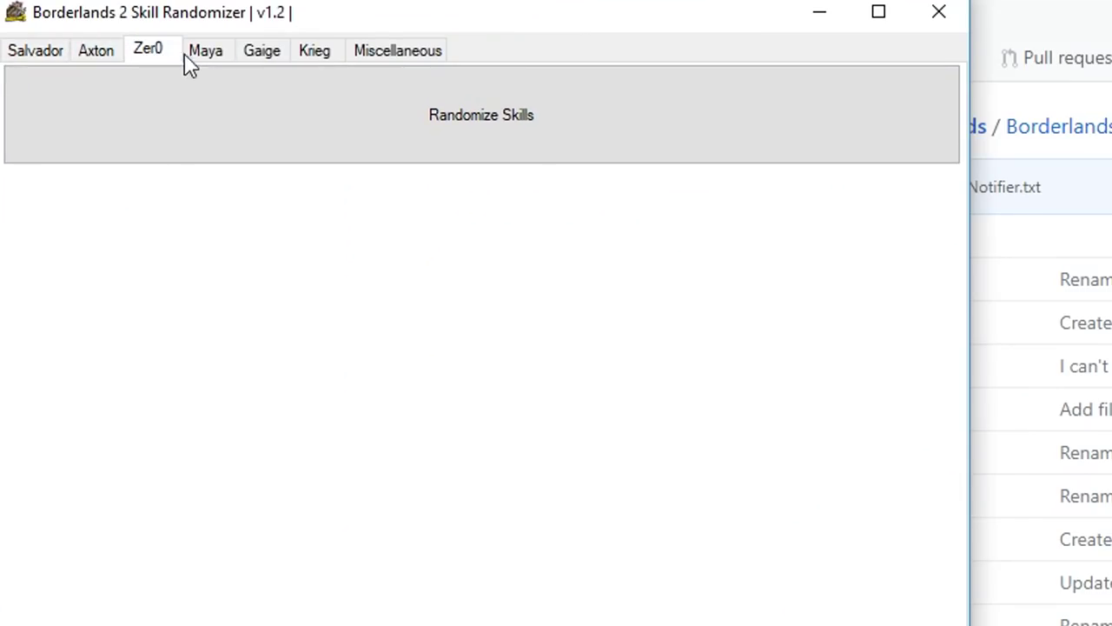
{"action": "left_click", "coordinate": [202, 56]}
{"action": "left_click", "coordinate": [259, 57]}
{"action": "left_click", "coordinate": [323, 56]}
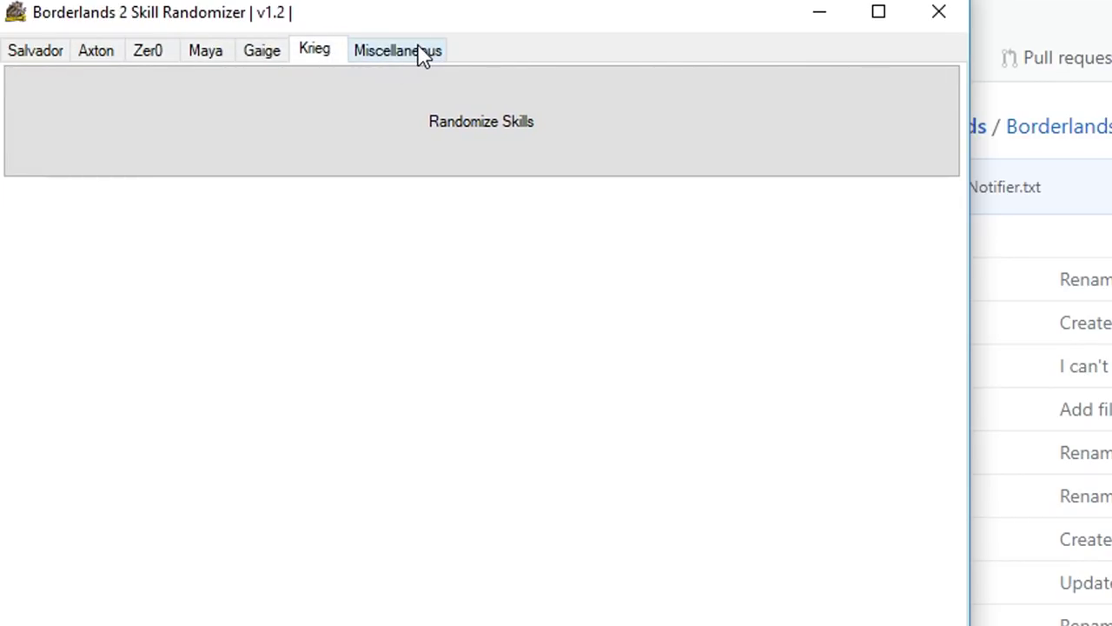
{"action": "left_click", "coordinate": [421, 58]}
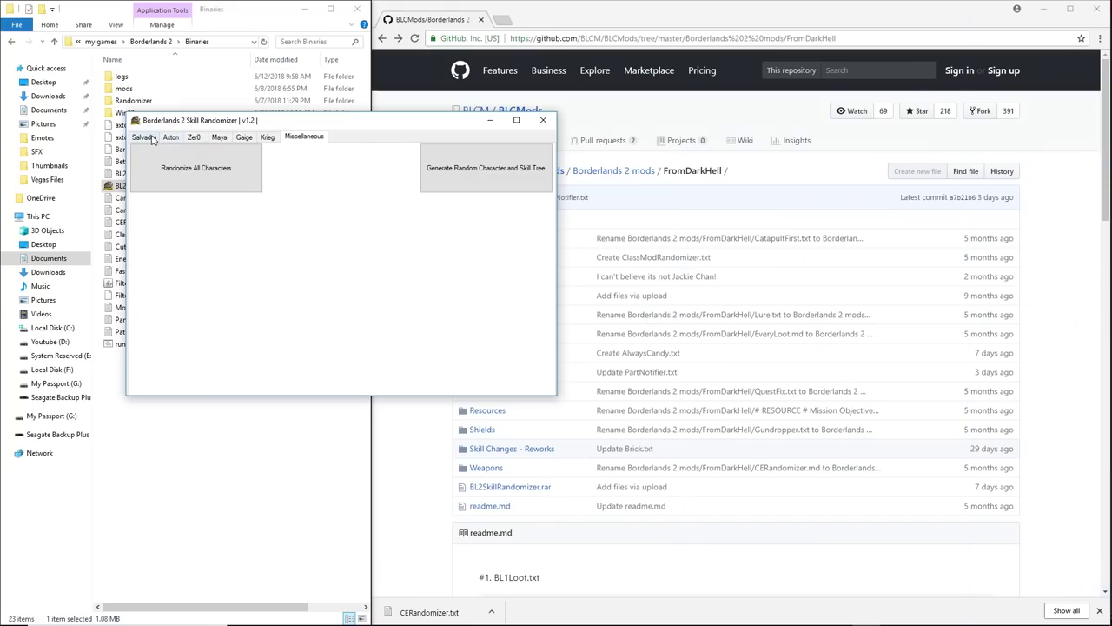
Step: Try randomizing Axton's skills with axton.hotfix in Binaries as the save file, and close the Skill Randomizer
{"action": "left_click_drag", "start_coordinate": [228, 124], "coordinate": [296, 126]}
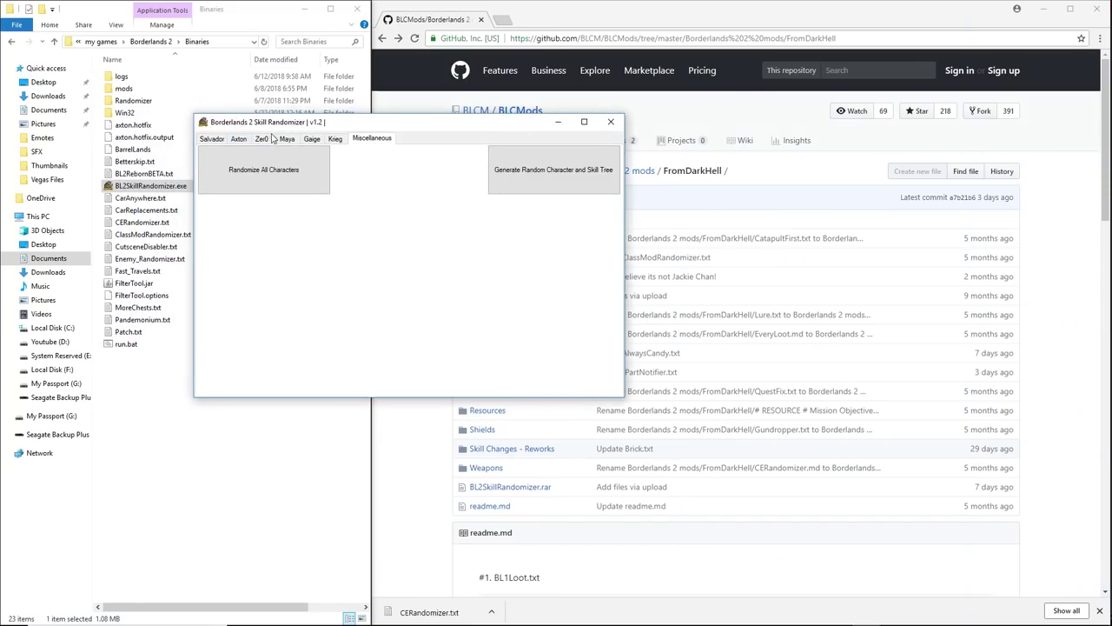
{"action": "left_click", "coordinate": [239, 139]}
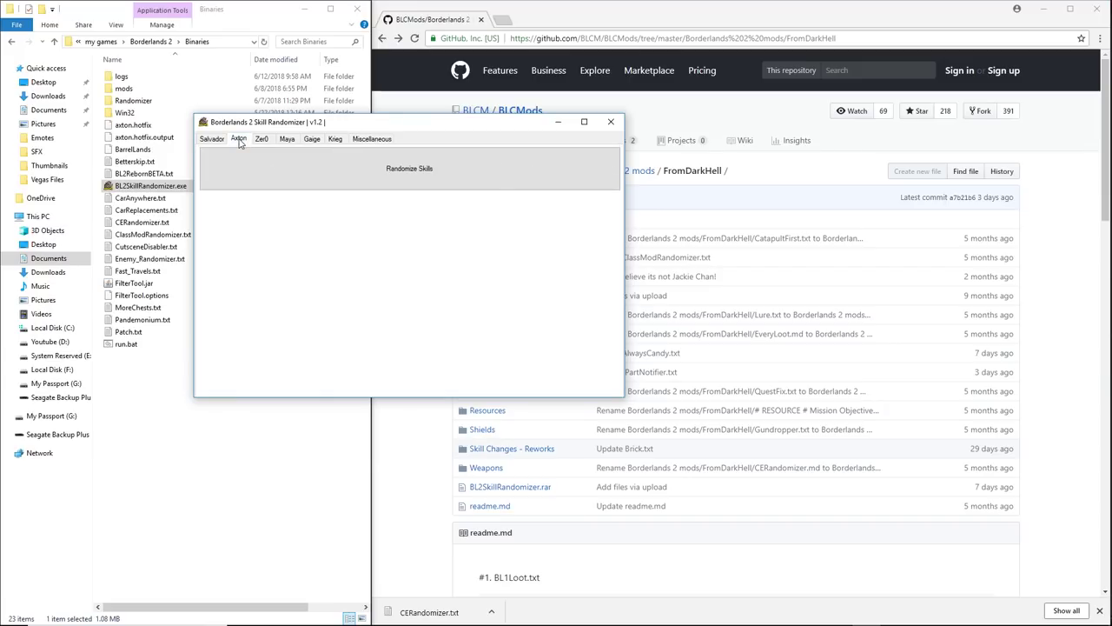
{"action": "left_click", "coordinate": [415, 183]}
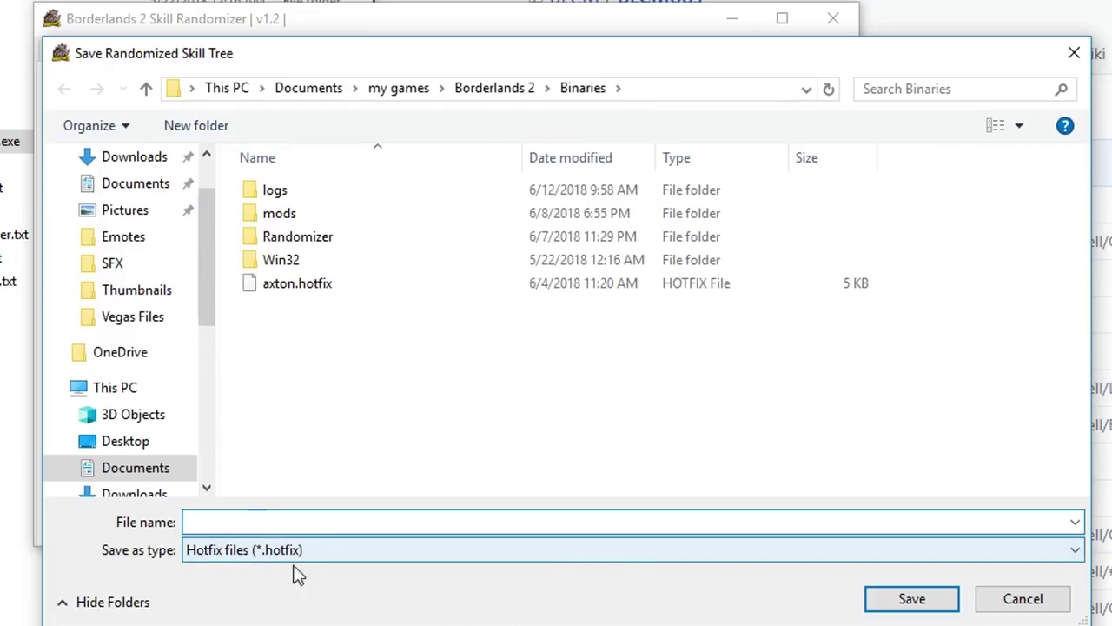
{"action": "left_click", "coordinate": [294, 285]}
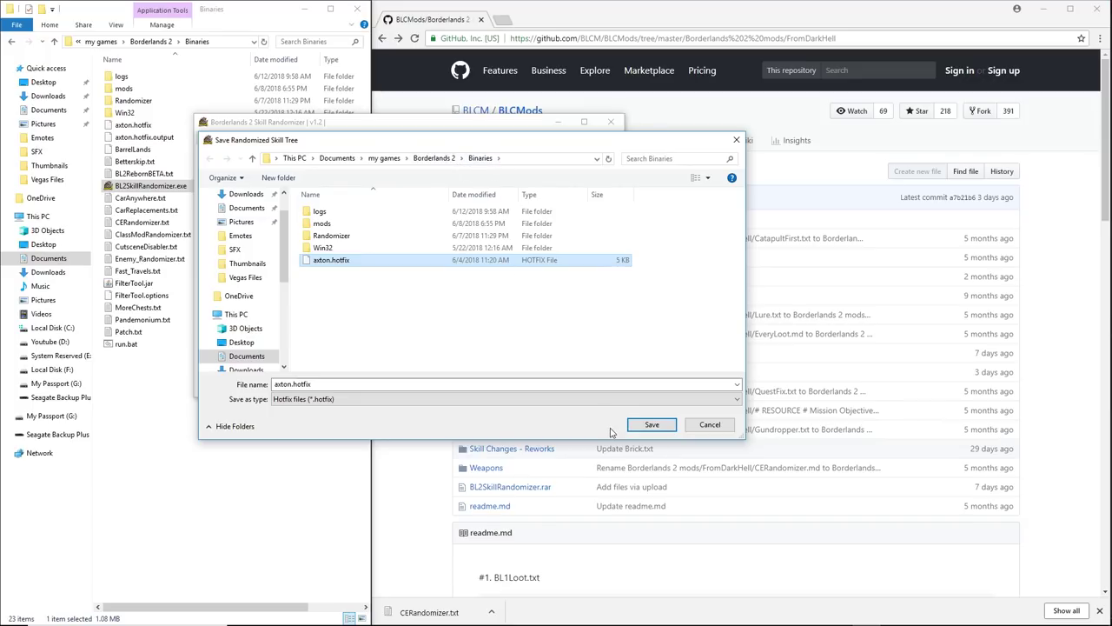
{"action": "left_click", "coordinate": [712, 426]}
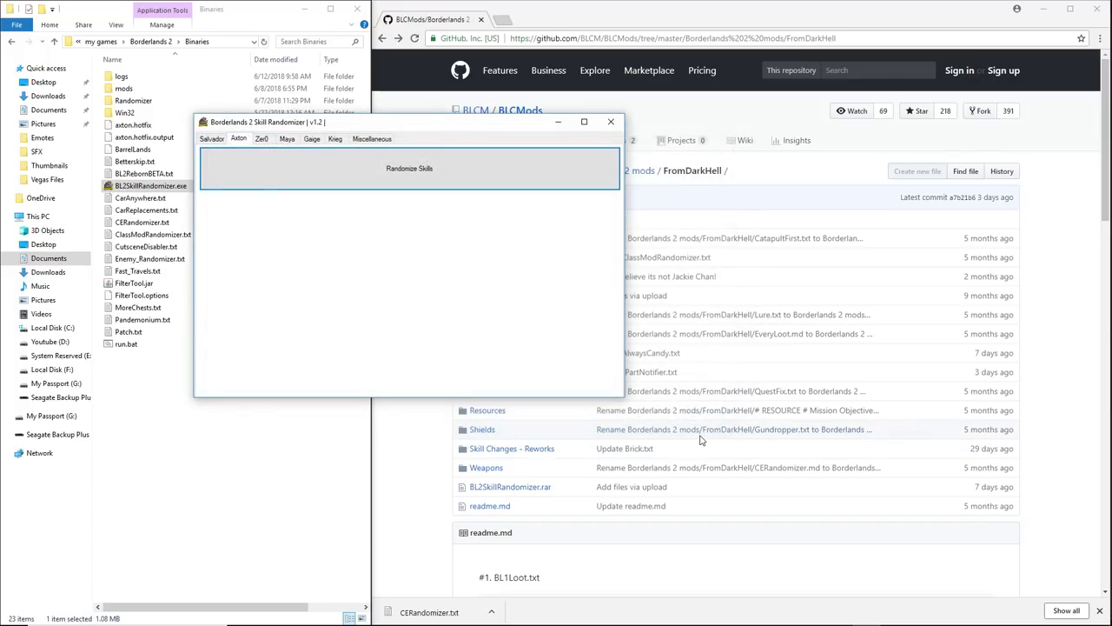
{"action": "left_click", "coordinate": [613, 123]}
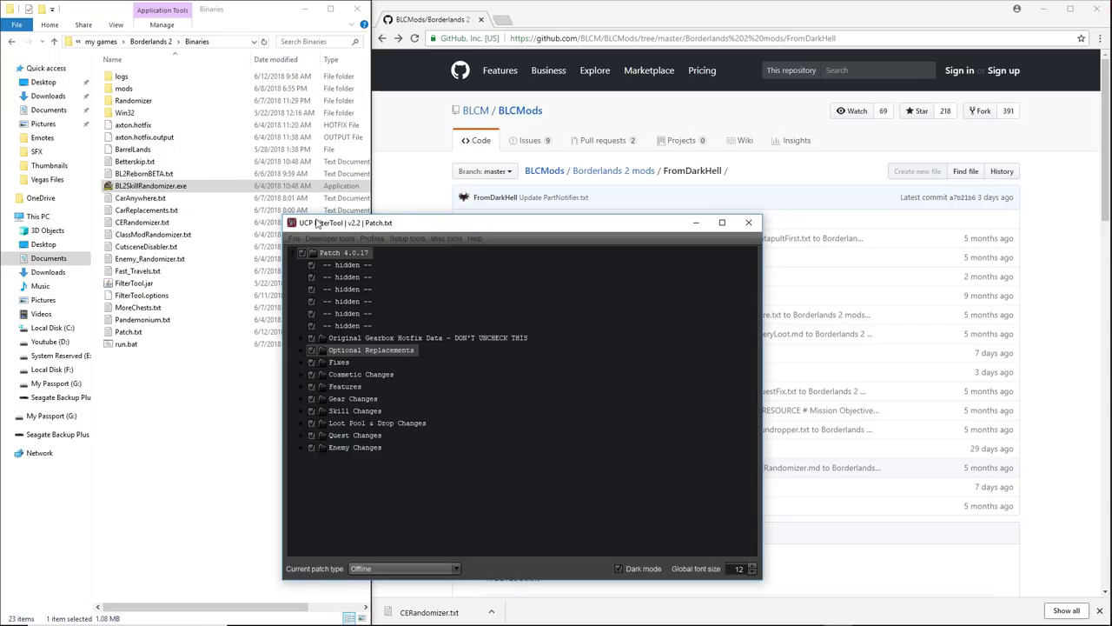
Step: Try converting axton.hotfix from the Binaries folder with the Convert .hotfix file tool, and cancel the file selection
{"action": "left_click", "coordinate": [449, 239]}
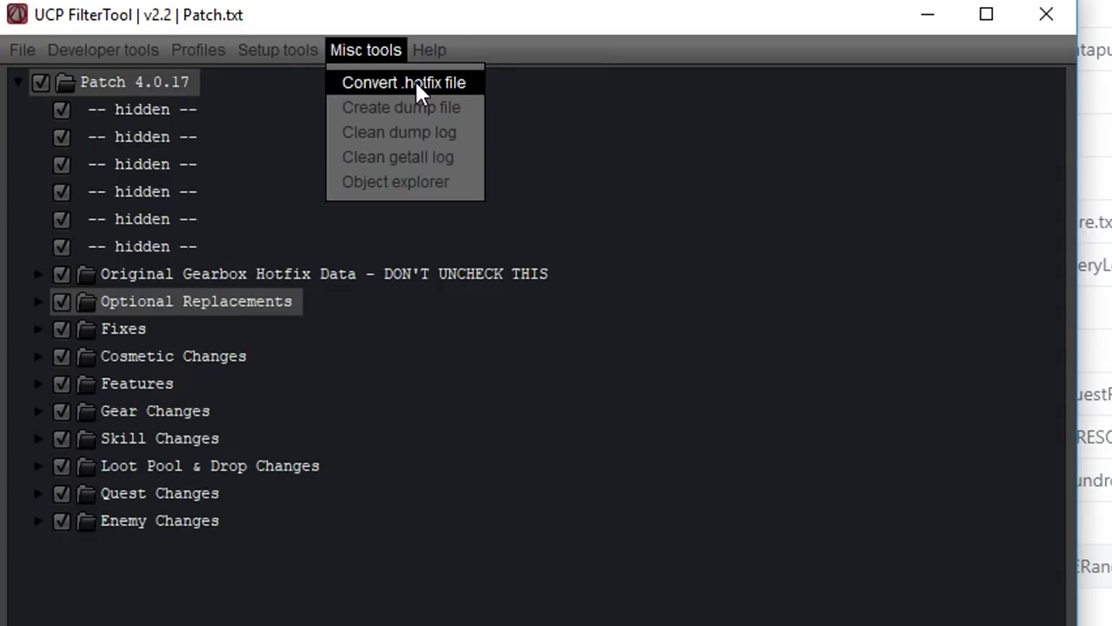
{"action": "left_click", "coordinate": [417, 84]}
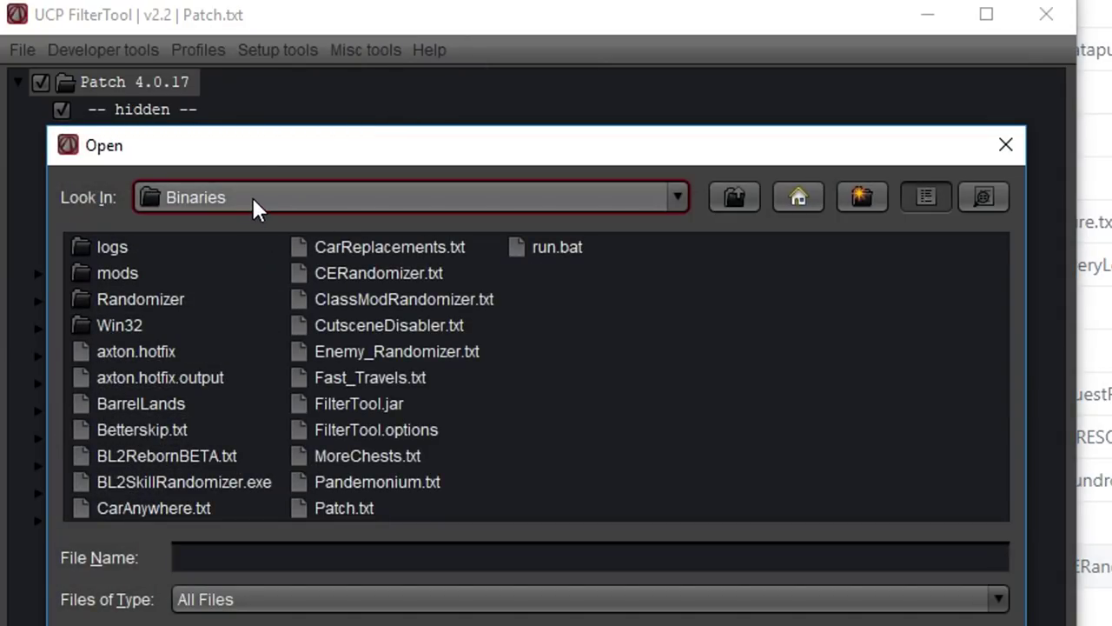
{"action": "left_click", "coordinate": [275, 191]}
{"action": "left_click", "coordinate": [275, 187]}
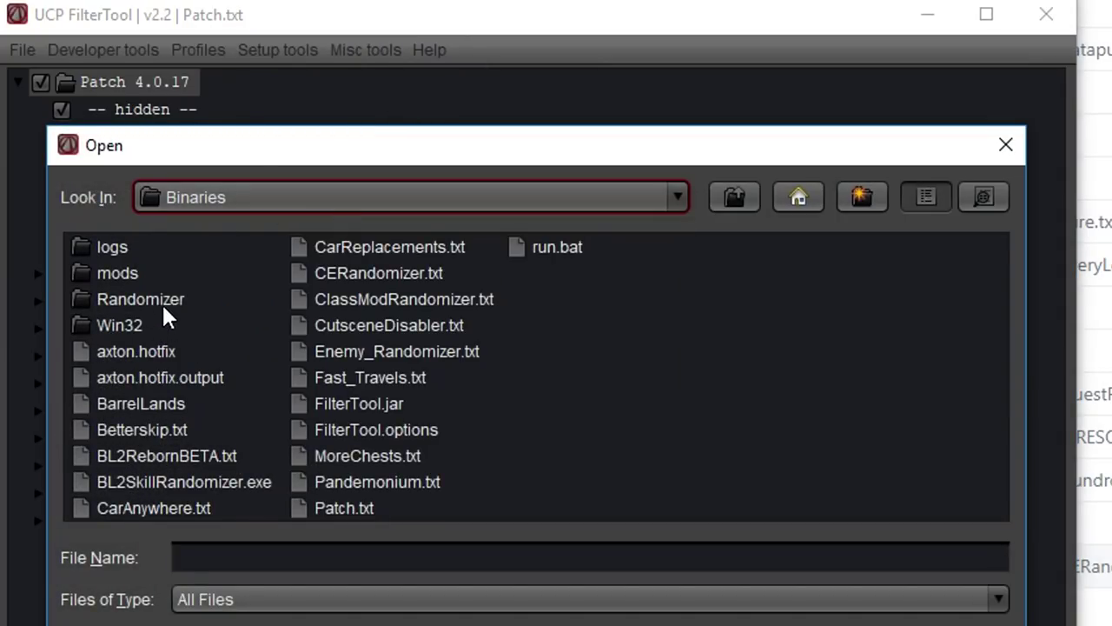
{"action": "left_click", "coordinate": [159, 356]}
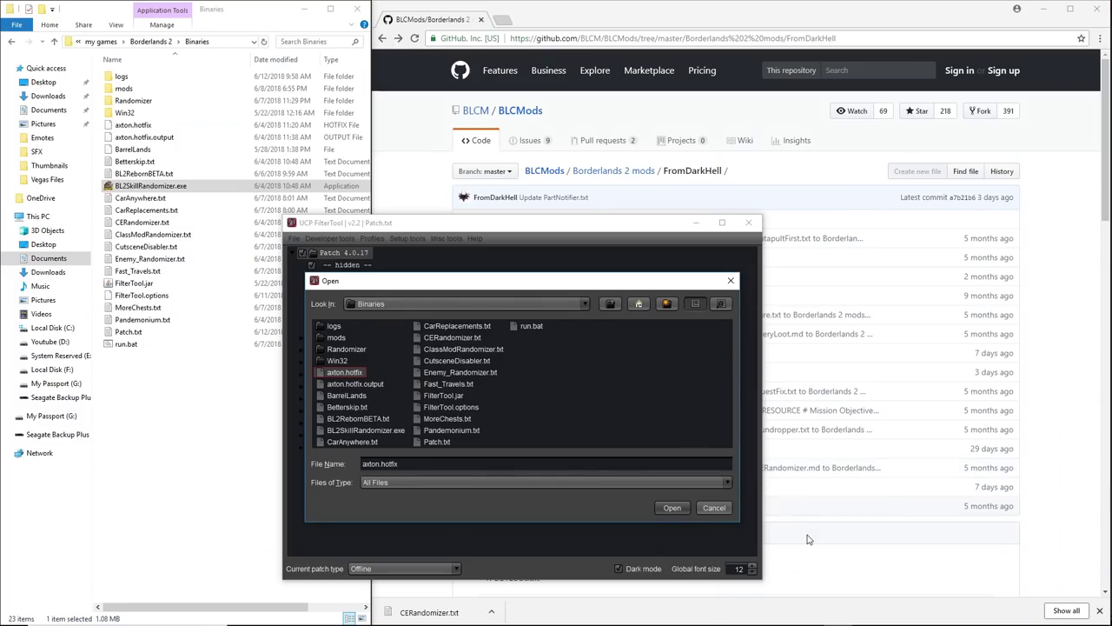
{"action": "left_click", "coordinate": [725, 512]}
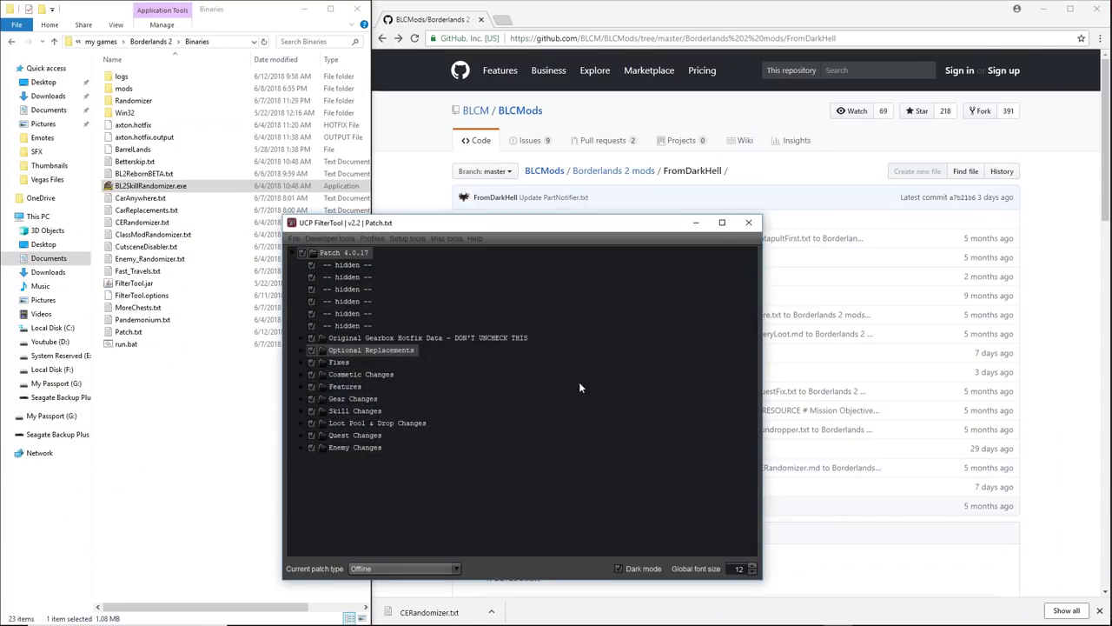
Step: Add axton.hotfix.output from the Binaries folder to the patch as a single mod
{"action": "left_click", "coordinate": [331, 240]}
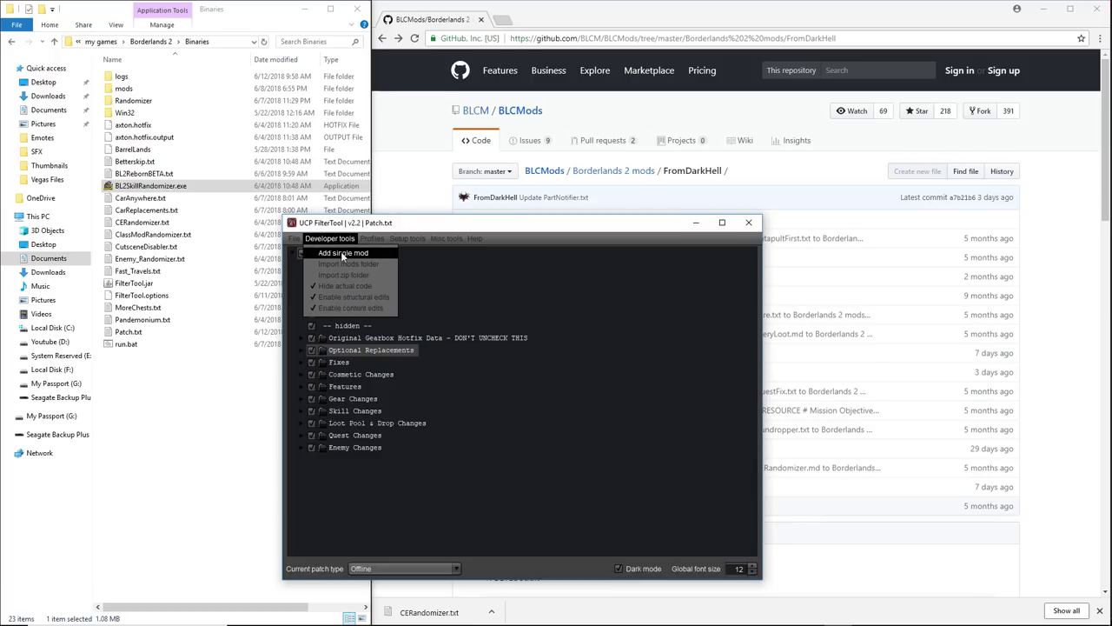
{"action": "left_click", "coordinate": [343, 254]}
{"action": "left_click", "coordinate": [352, 384]}
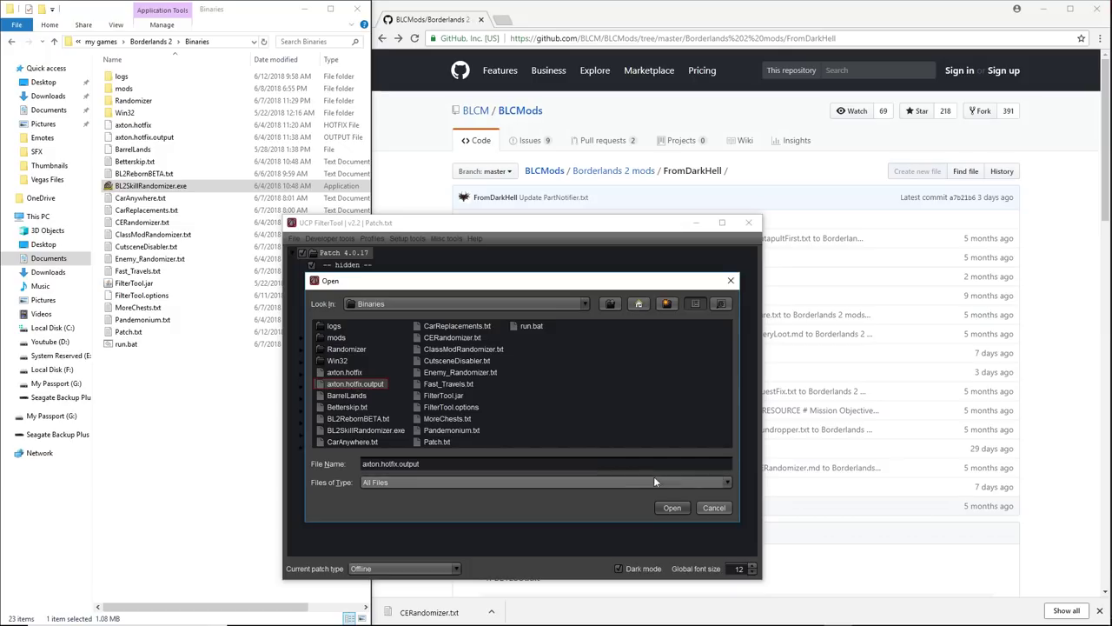
{"action": "left_click", "coordinate": [672, 509]}
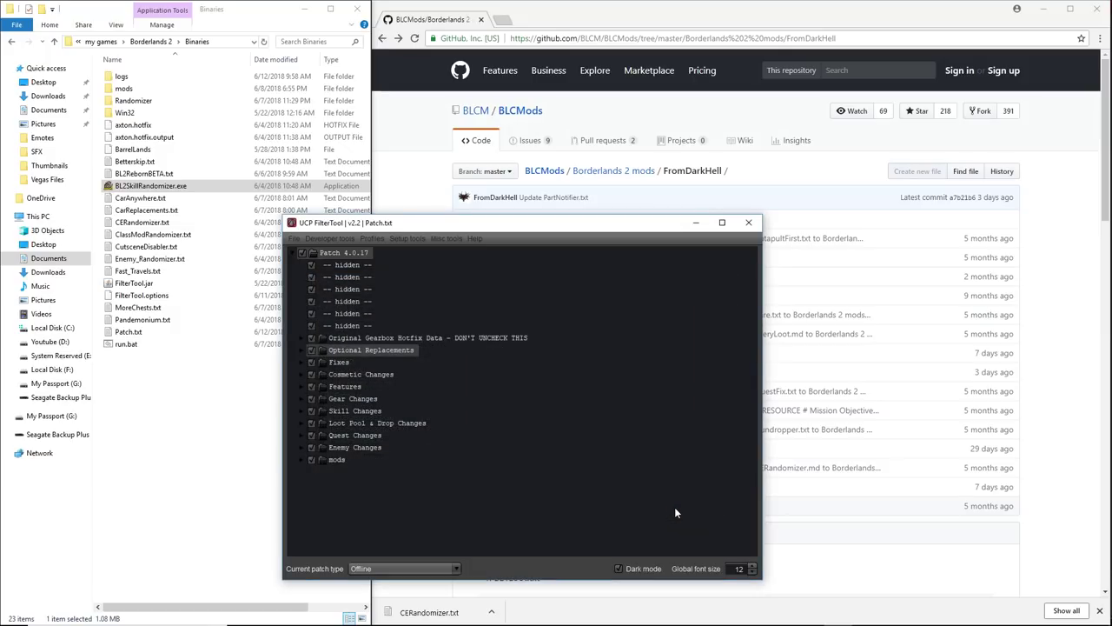
Step: Expand the mods folder, leave it enabled together with axton.hotfix, and save the patch
{"action": "left_click", "coordinate": [304, 461]}
{"action": "left_click", "coordinate": [321, 471]}
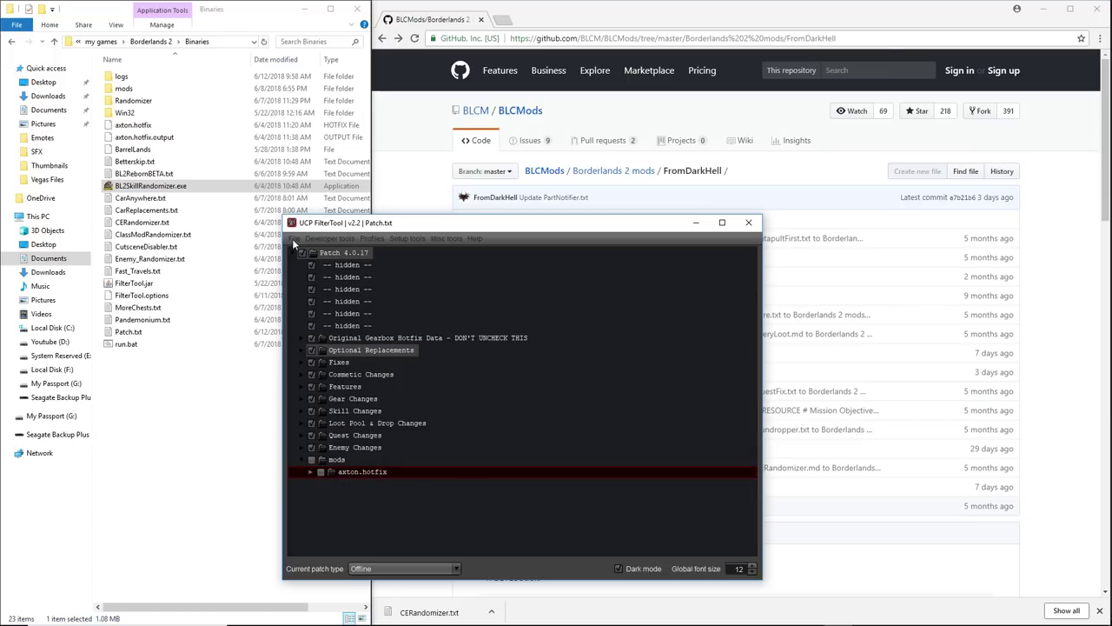
{"action": "left_click", "coordinate": [311, 459]}
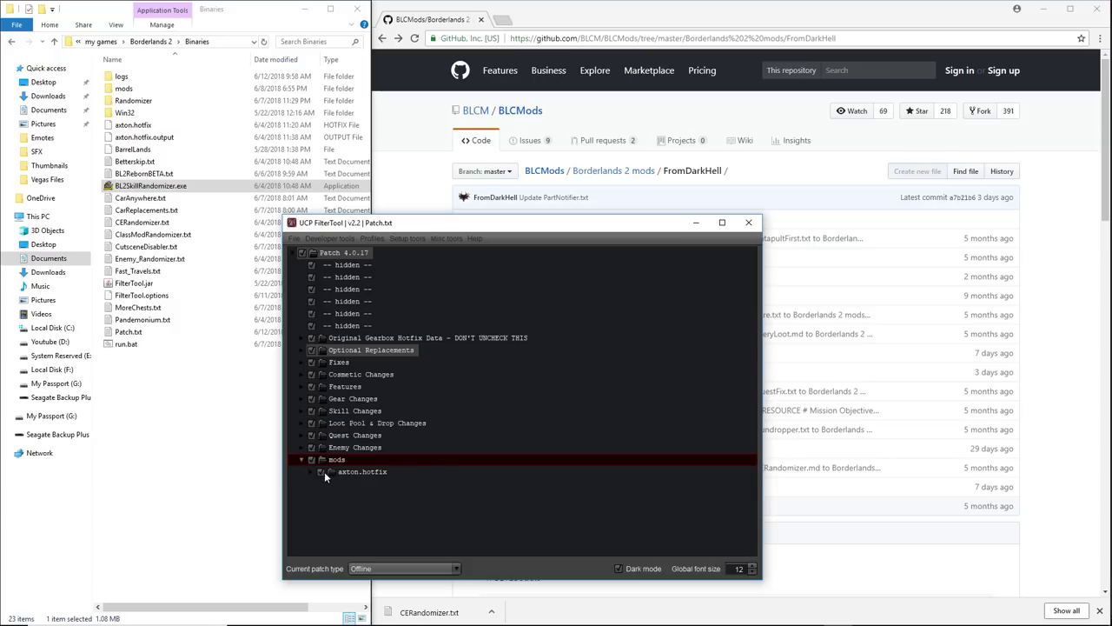
{"action": "left_click", "coordinate": [294, 238]}
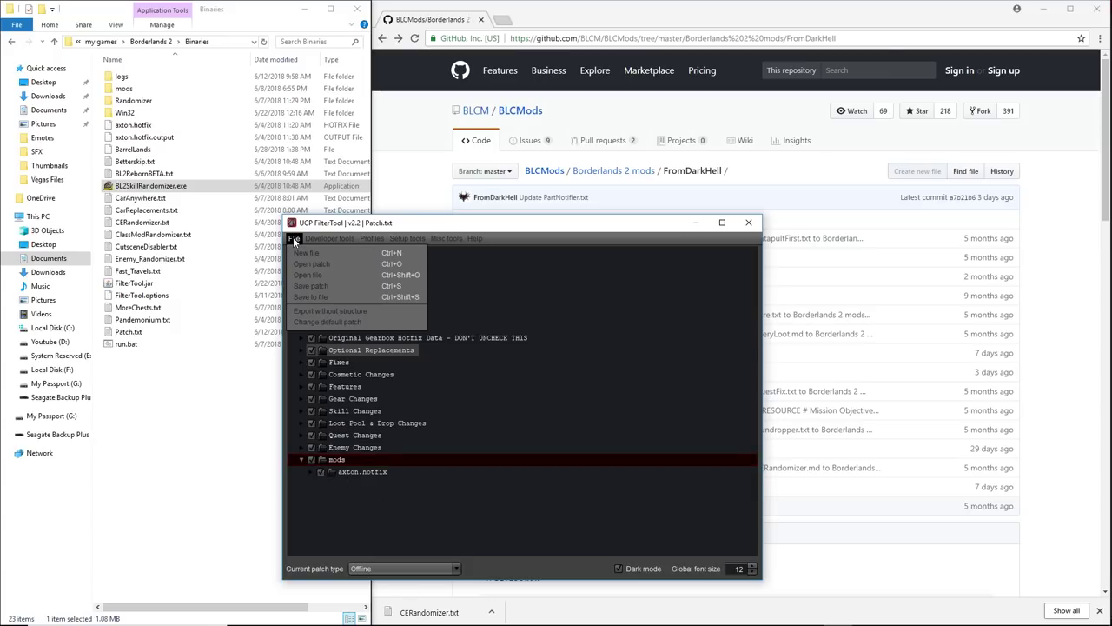
{"action": "left_click", "coordinate": [296, 287]}
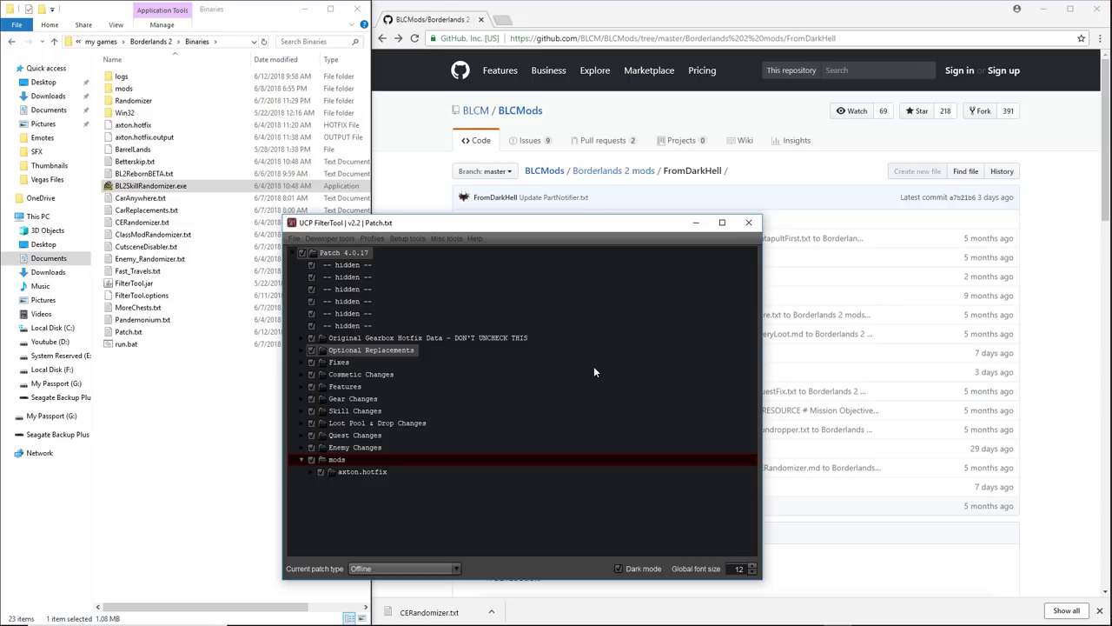
Step: Create a new empty patch file in place of the open patch
{"action": "left_click", "coordinate": [296, 236]}
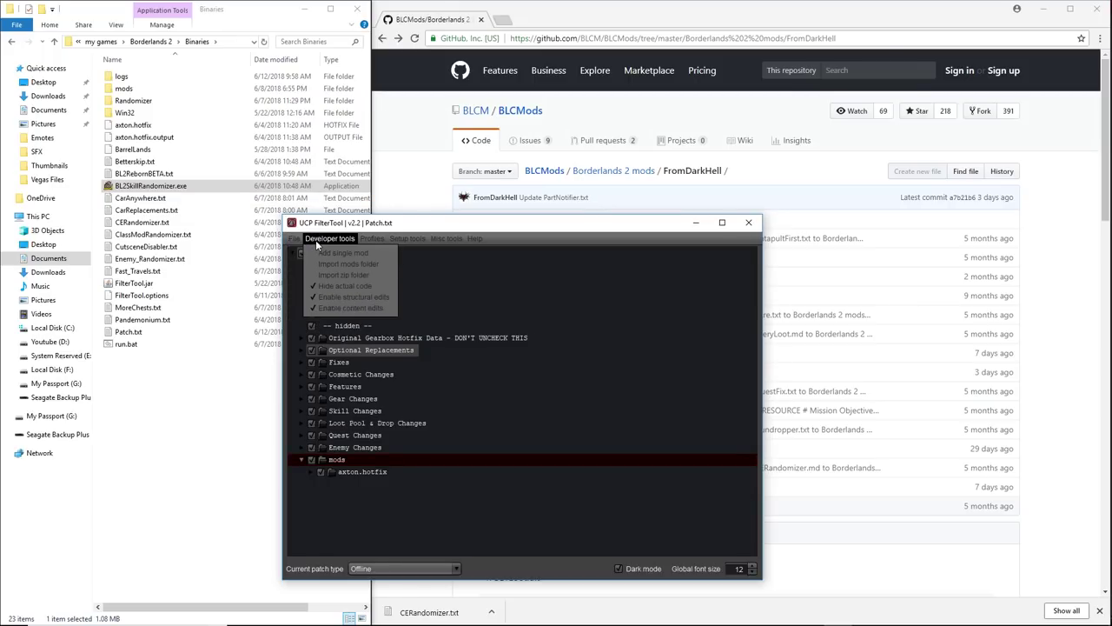
{"action": "left_click", "coordinate": [349, 227]}
{"action": "left_click", "coordinate": [294, 236]}
{"action": "left_click", "coordinate": [304, 253]}
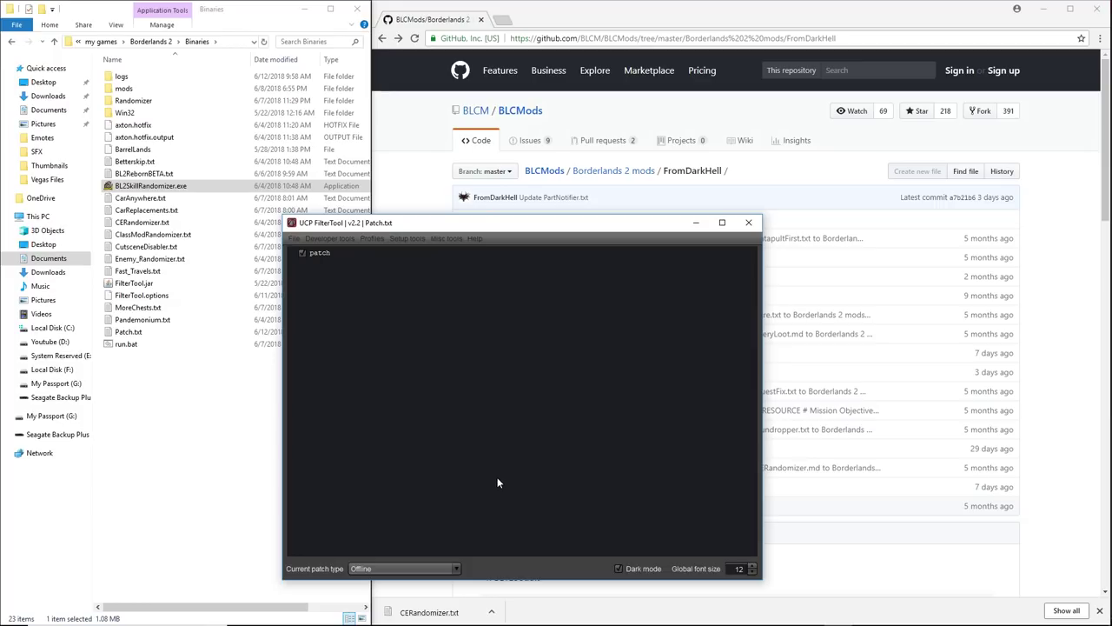
Step: Close the FilterTool, relaunch it through run.bat in Binaries and expand the mods folder of the patch
{"action": "left_click", "coordinate": [749, 223]}
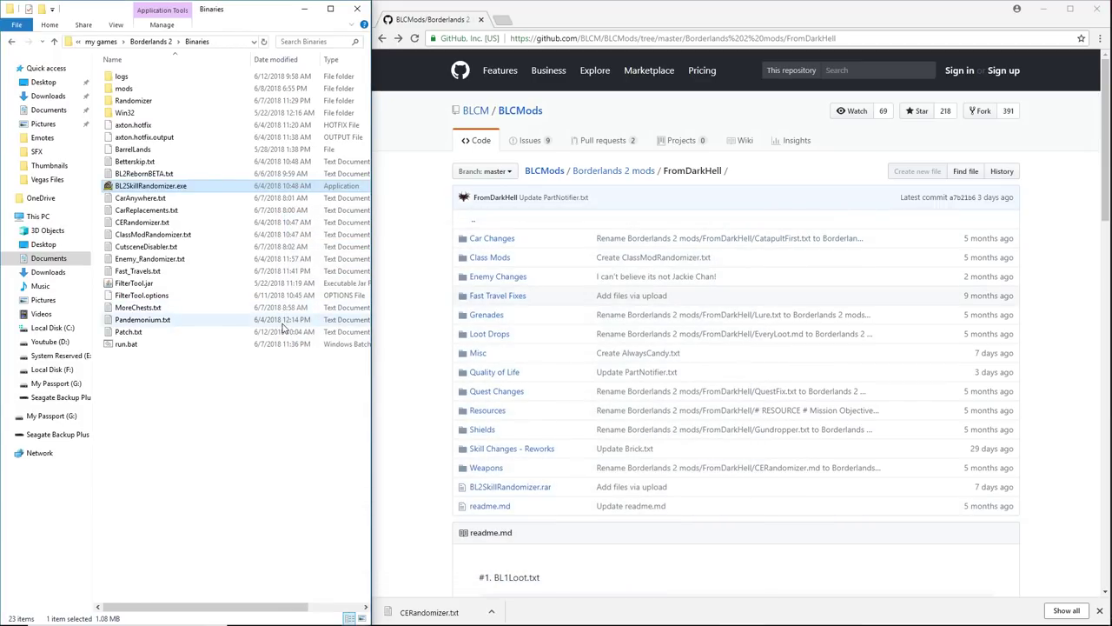
{"action": "double_click", "coordinate": [126, 344]}
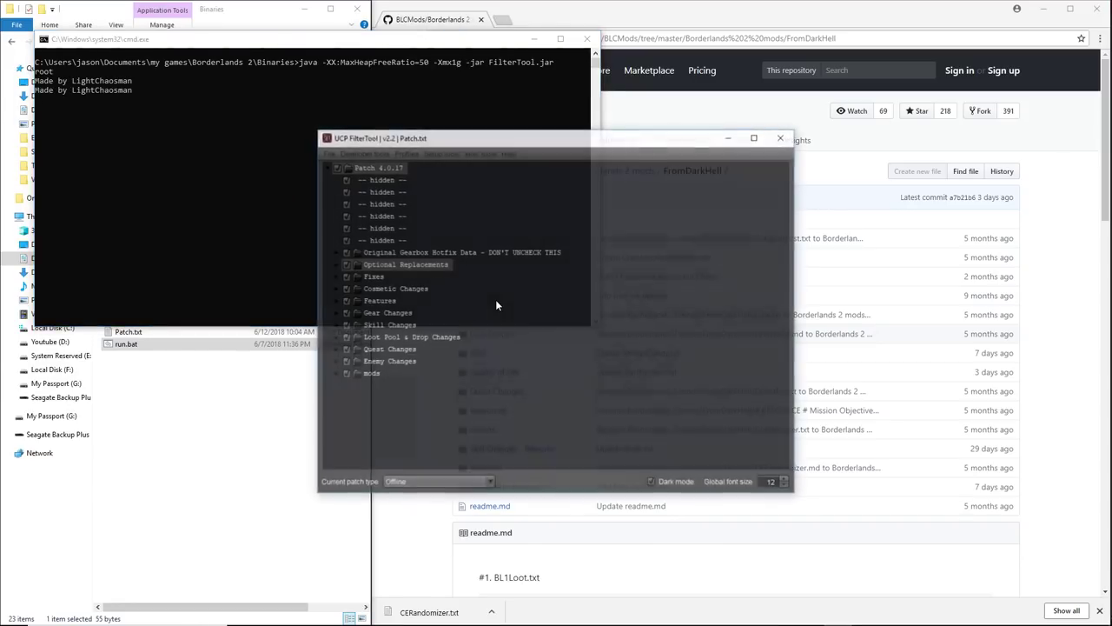
{"action": "left_click", "coordinate": [335, 373]}
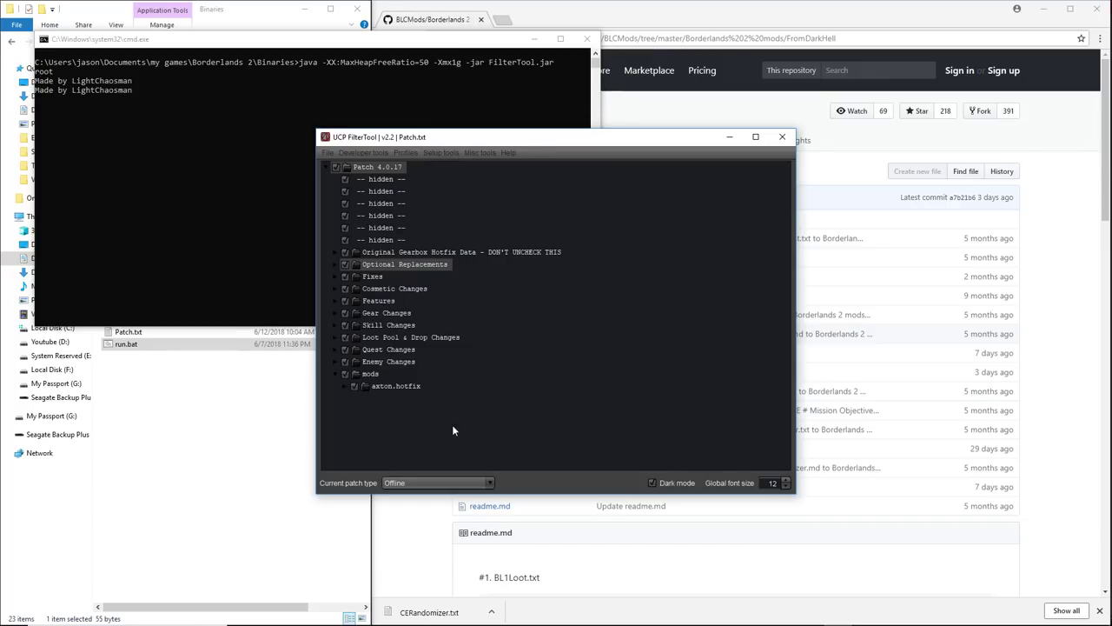
Step: Add CERandomizer.txt from Binaries to the patch as a single mod and select its entry in the mods folder
{"action": "left_click", "coordinate": [363, 152]}
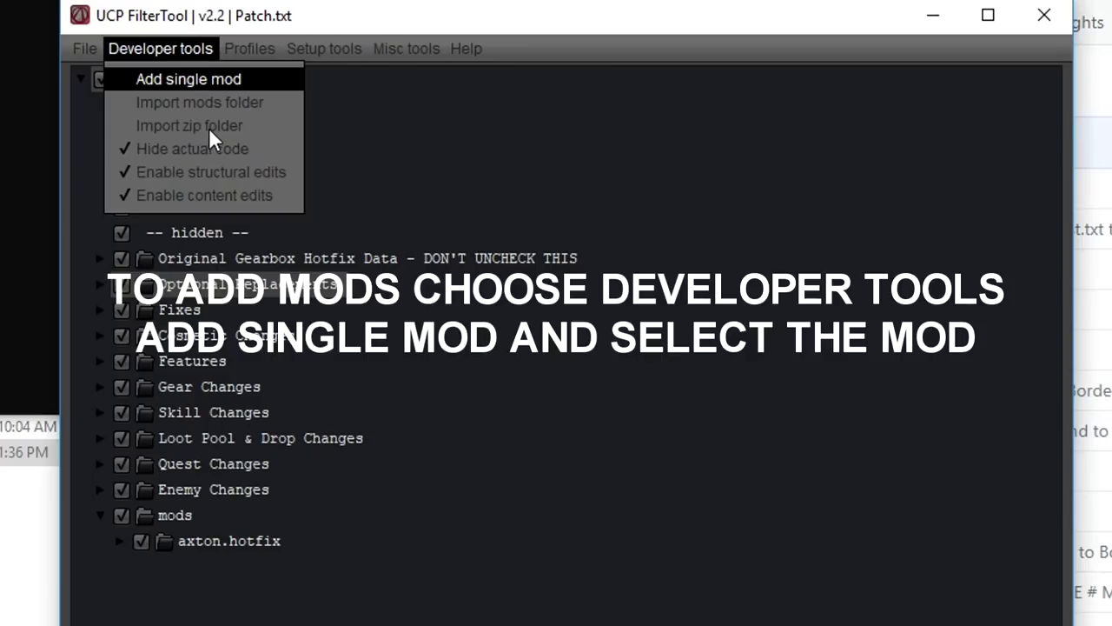
{"action": "left_click", "coordinate": [188, 79]}
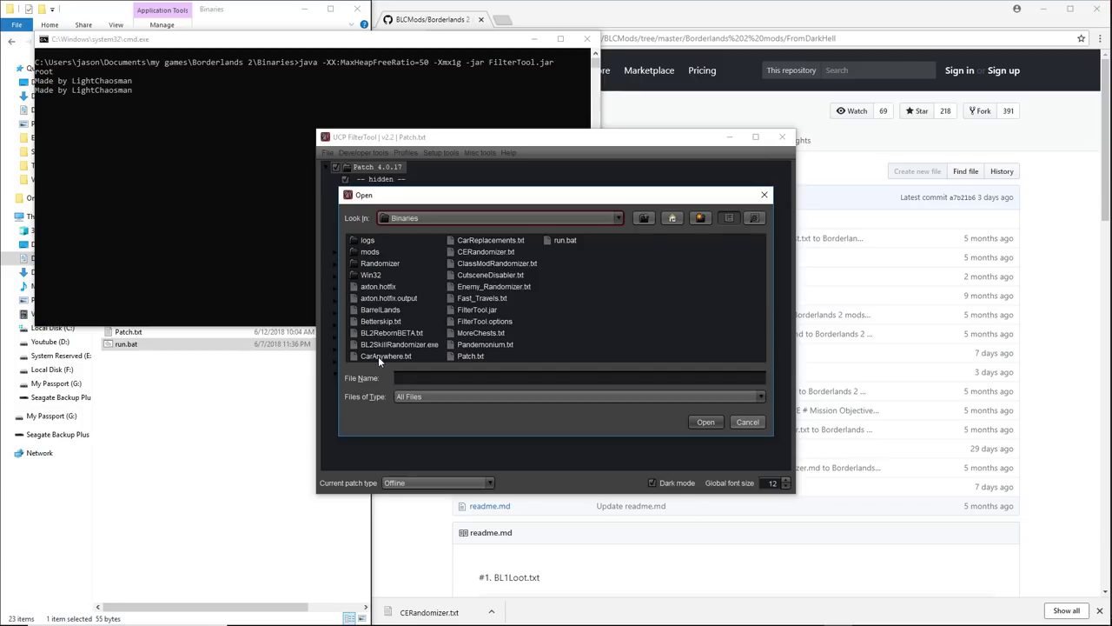
{"action": "left_click", "coordinate": [470, 252]}
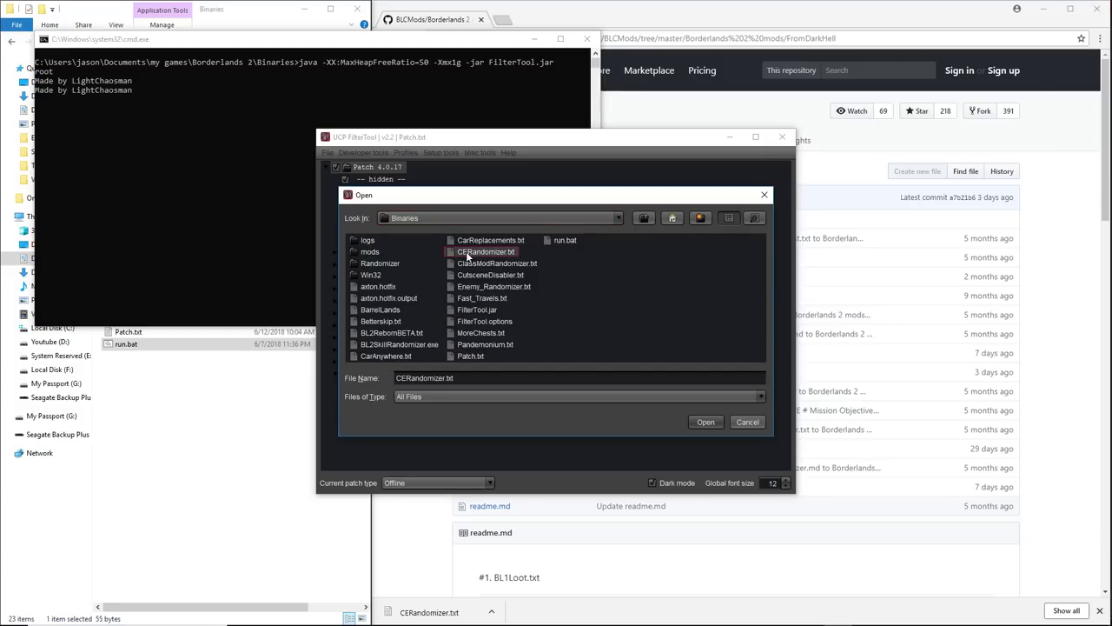
{"action": "left_click", "coordinate": [709, 423]}
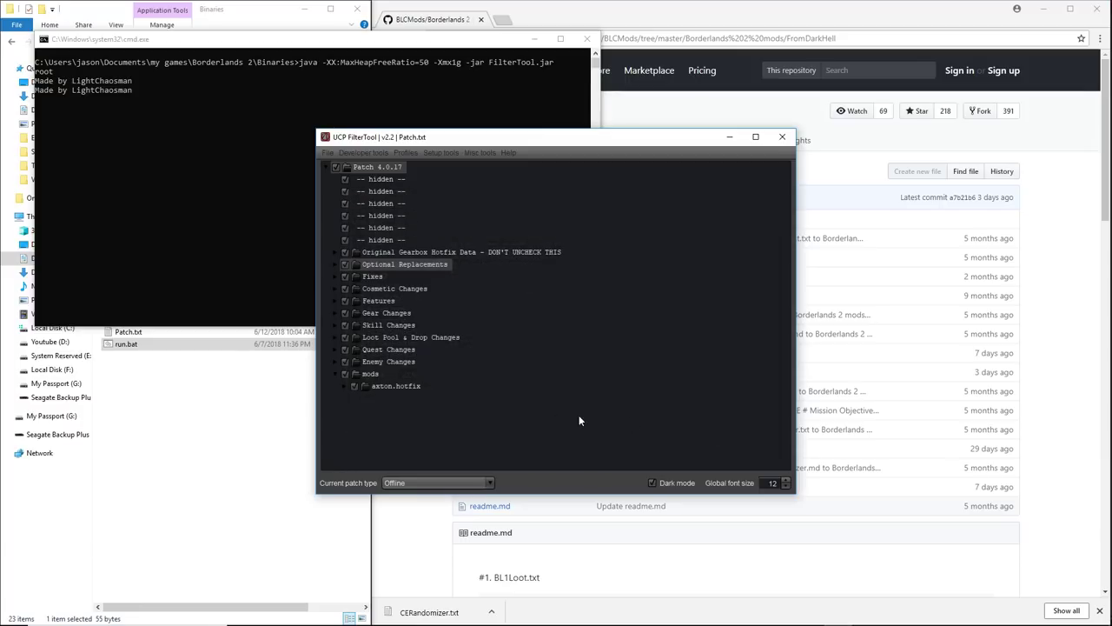
{"action": "left_click", "coordinate": [350, 385]}
{"action": "left_click", "coordinate": [336, 374]}
{"action": "left_click", "coordinate": [405, 397]}
Step: Reorder the mods folder so that CERandomizer sits above axton.hotfix, and select axton.hotfix
{"action": "left_click", "coordinate": [373, 152]}
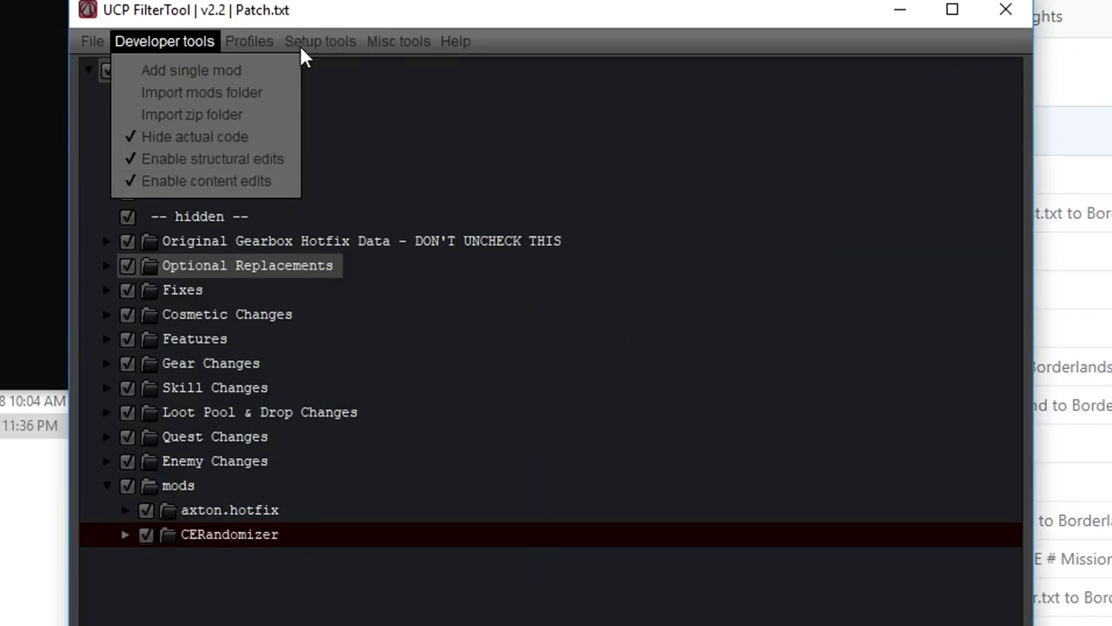
{"action": "left_click", "coordinate": [356, 28]}
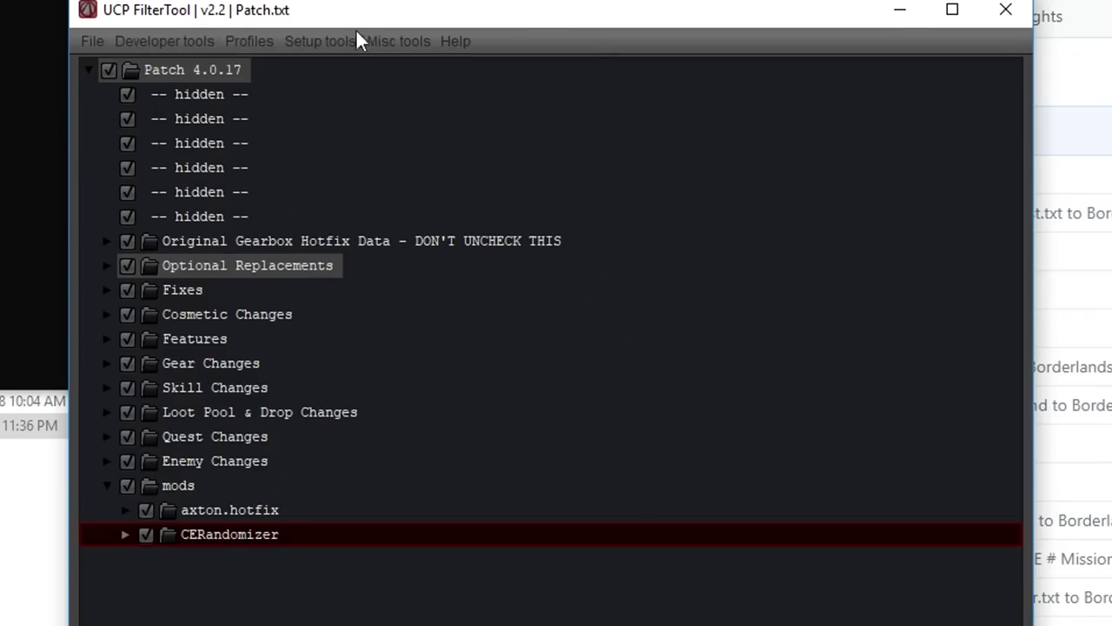
{"action": "left_click_drag", "start_coordinate": [200, 529], "coordinate": [242, 505]}
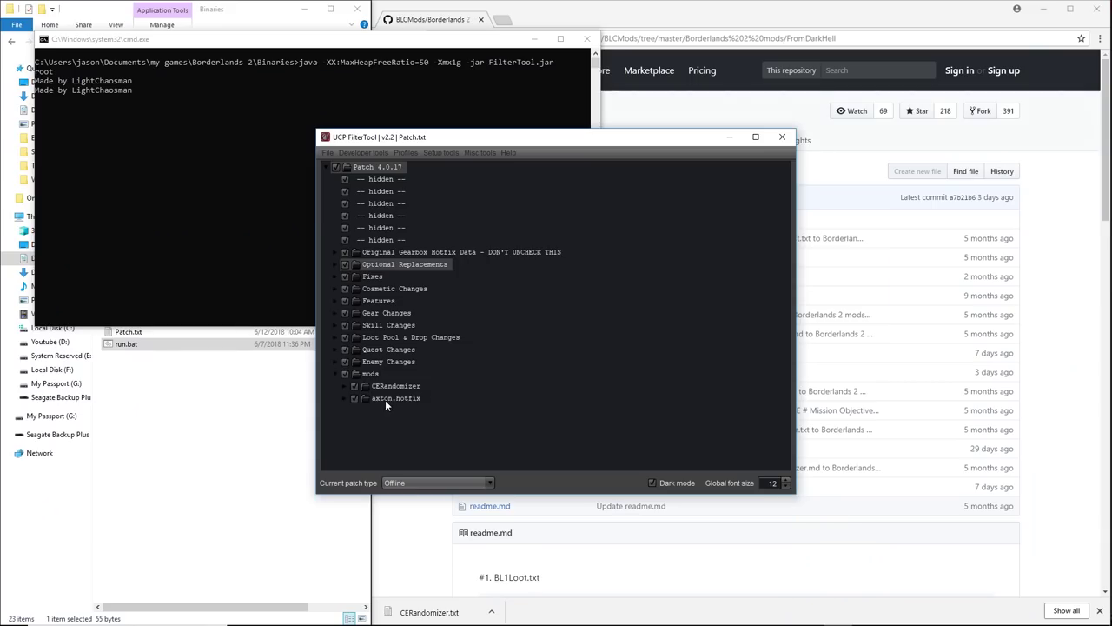
{"action": "left_click", "coordinate": [207, 532]}
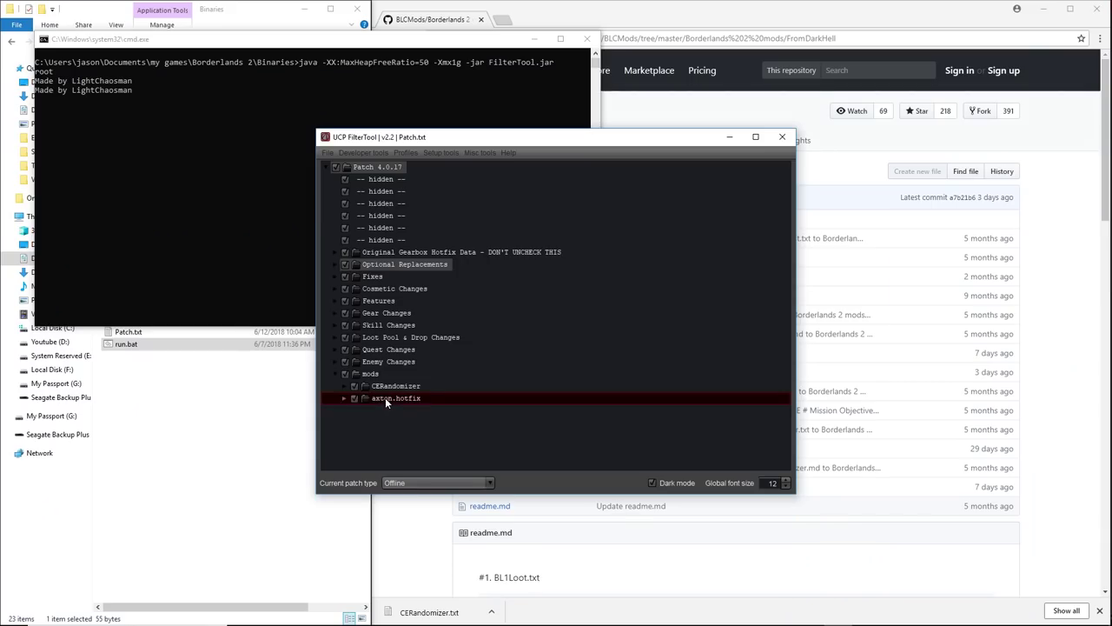
Step: Add CutsceneDisabler.txt from Binaries to the patch as a single mod and select its entry in the mods folder
{"action": "left_click", "coordinate": [360, 152]}
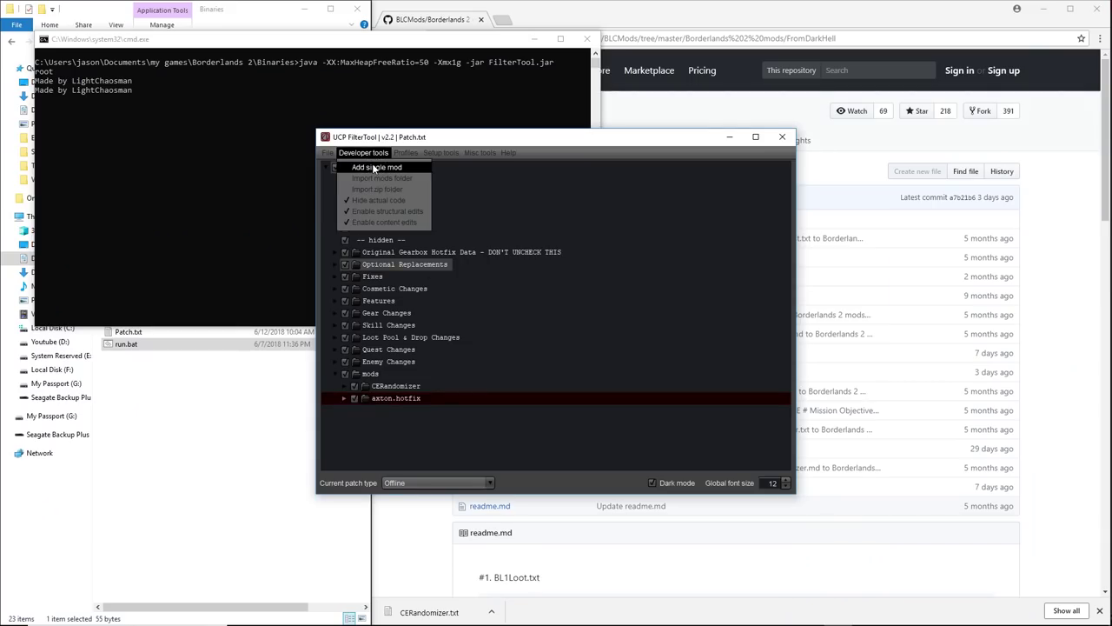
{"action": "left_click", "coordinate": [387, 166]}
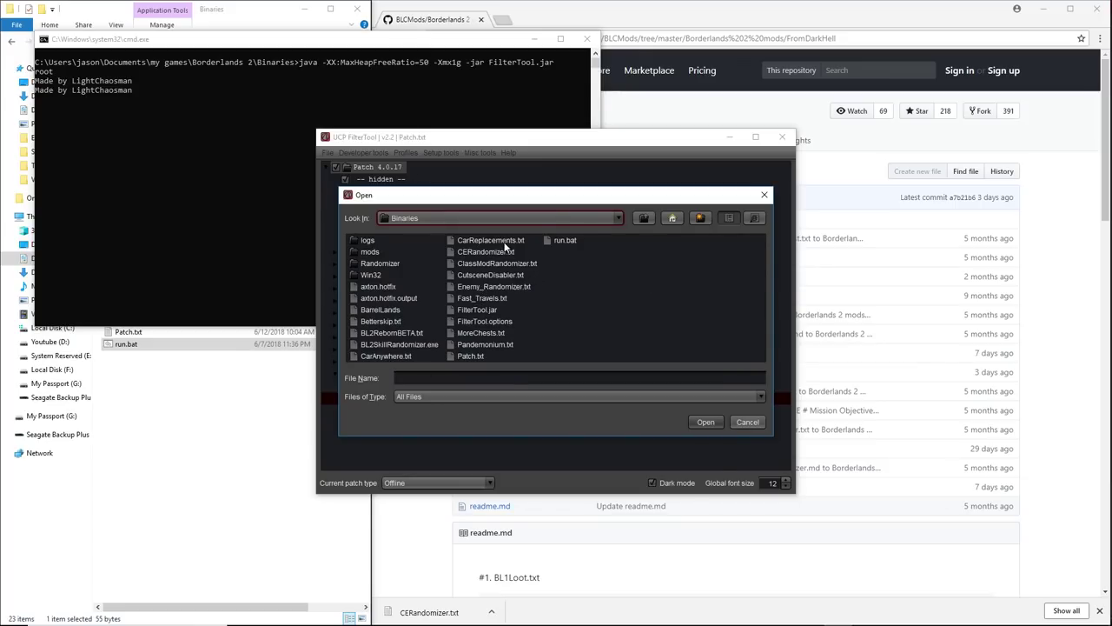
{"action": "left_click", "coordinate": [491, 275]}
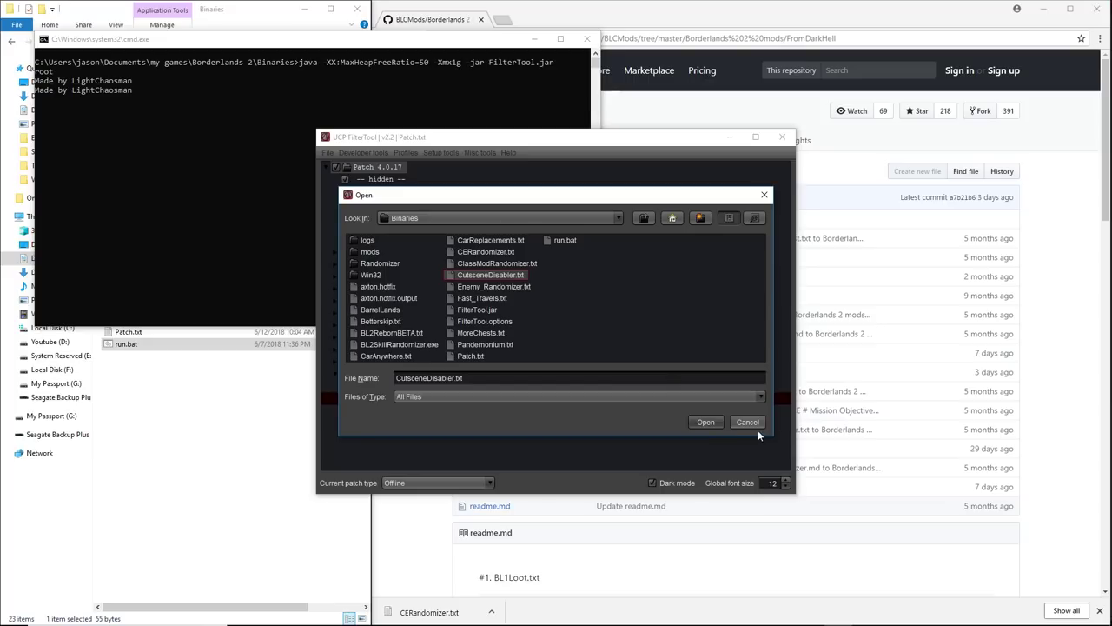
{"action": "left_click", "coordinate": [709, 422]}
{"action": "left_click", "coordinate": [333, 373]}
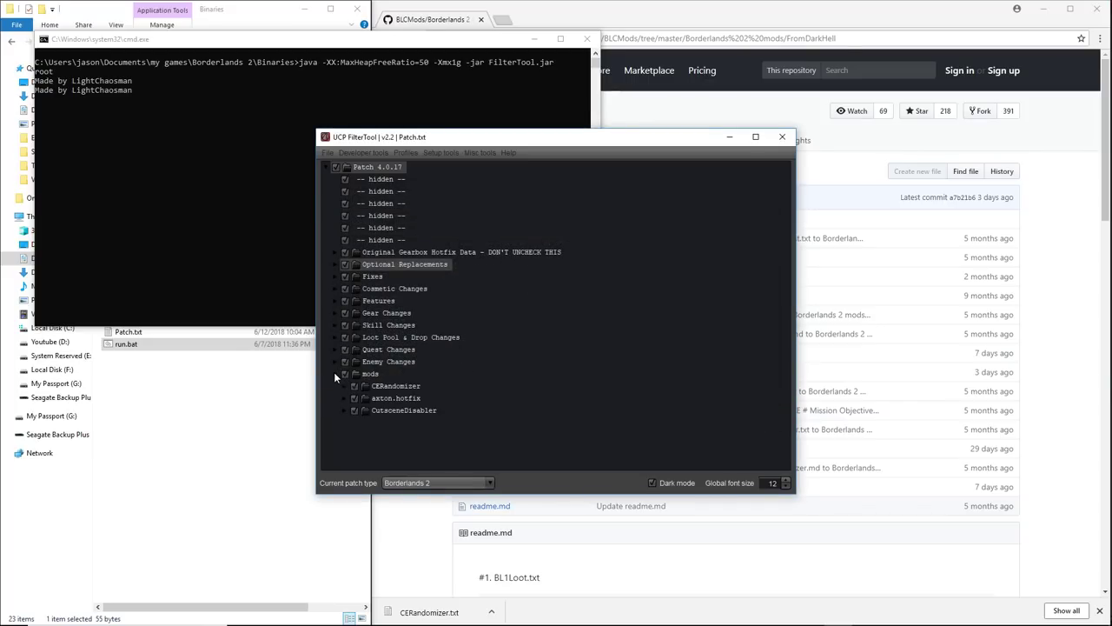
{"action": "left_click", "coordinate": [388, 411]}
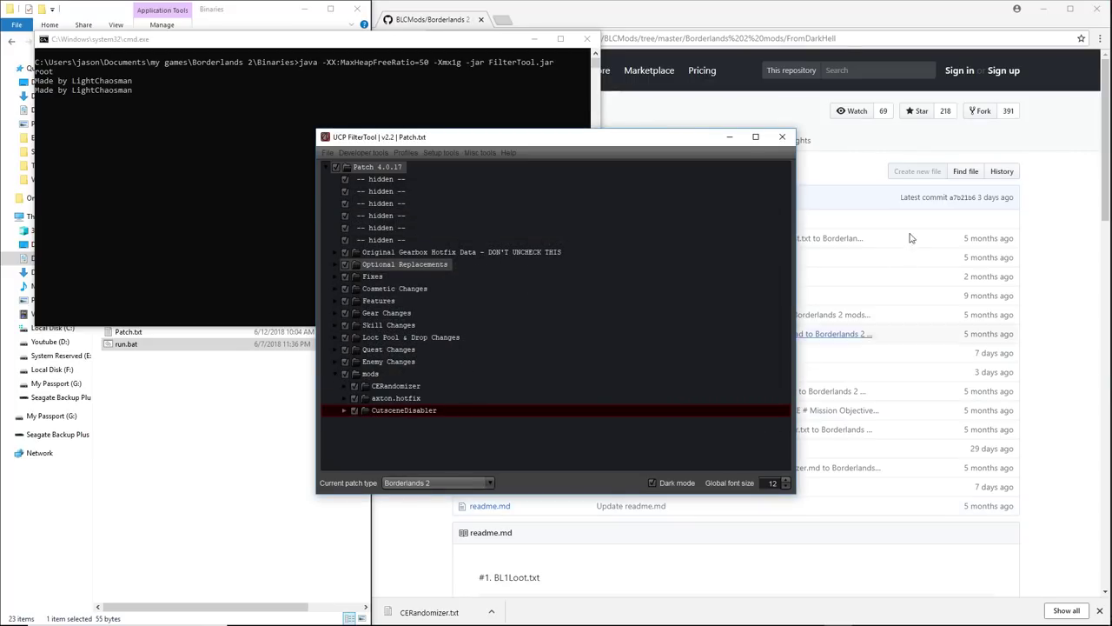
Step: Switch to the browser, look into FromDarkHell's Quality of Life folder on GitHub and go to the LightChaosman folder
{"action": "left_click", "coordinate": [899, 22]}
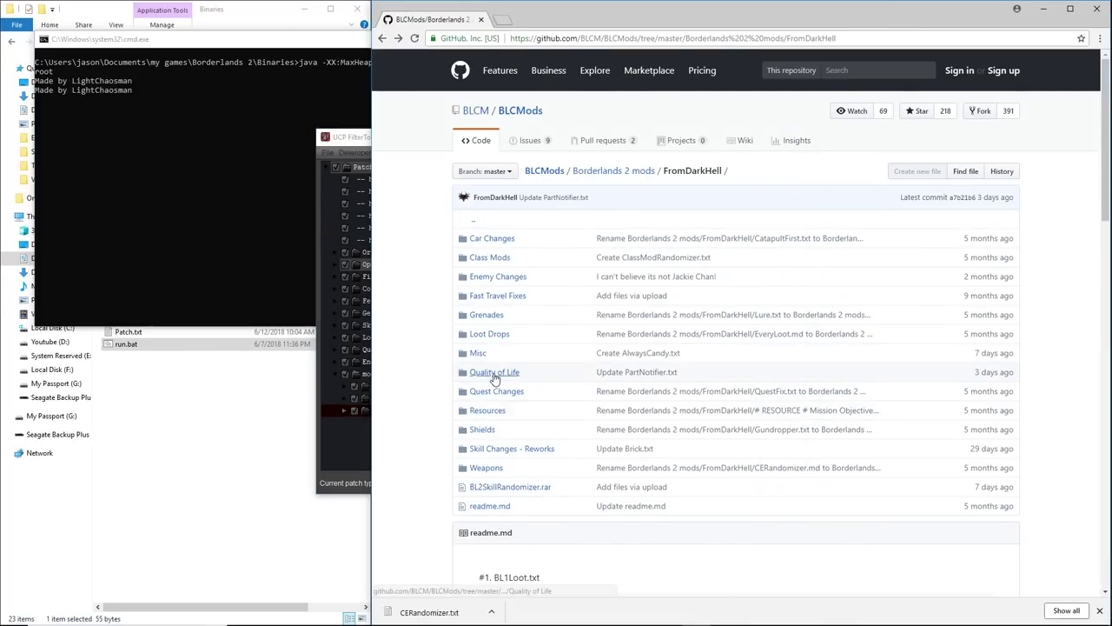
{"action": "left_click", "coordinate": [495, 372]}
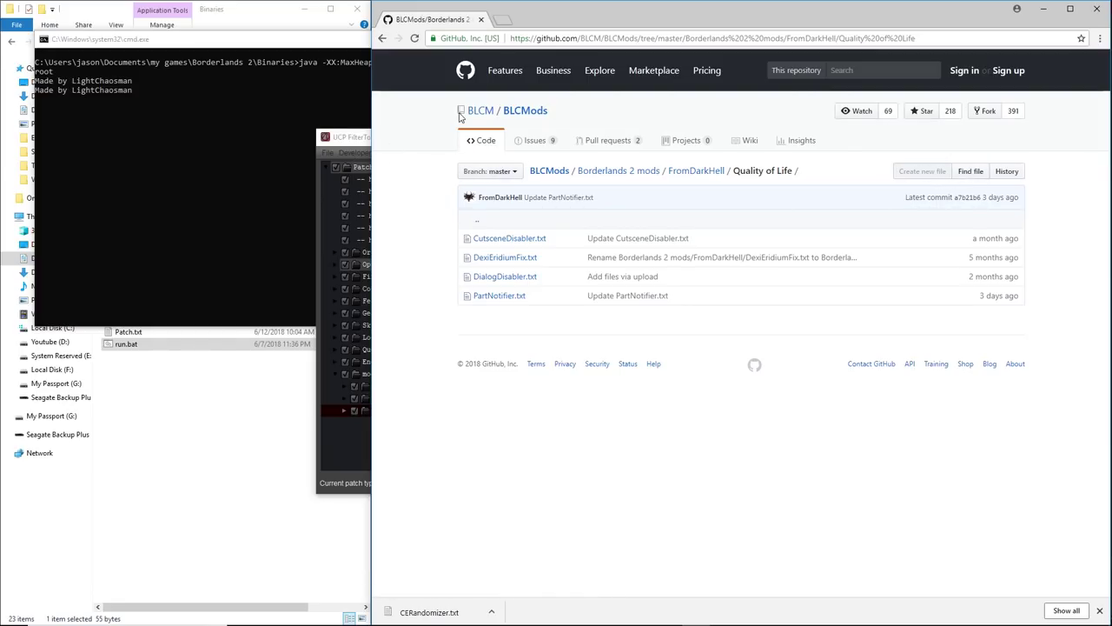
{"action": "double_click", "coordinate": [382, 38]}
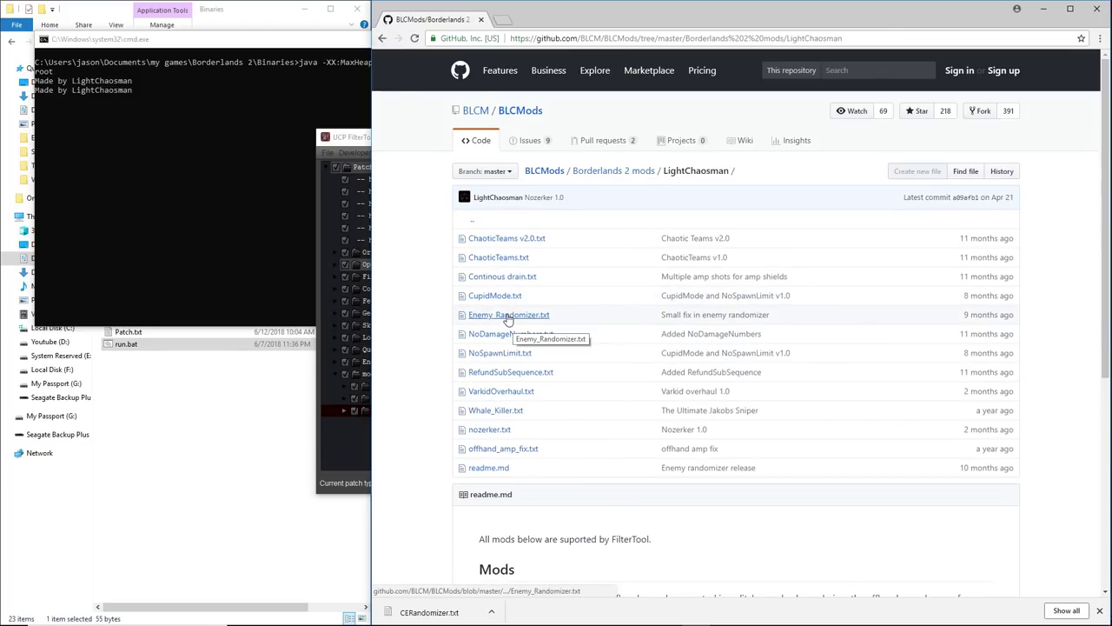
Step: Try saving Enemy_Randomizer.txt from the LightChaosman folder to Binaries, cancel the save, and switch back to UCP FilterTool
{"action": "right_click", "coordinate": [509, 317]}
{"action": "left_click", "coordinate": [549, 371]}
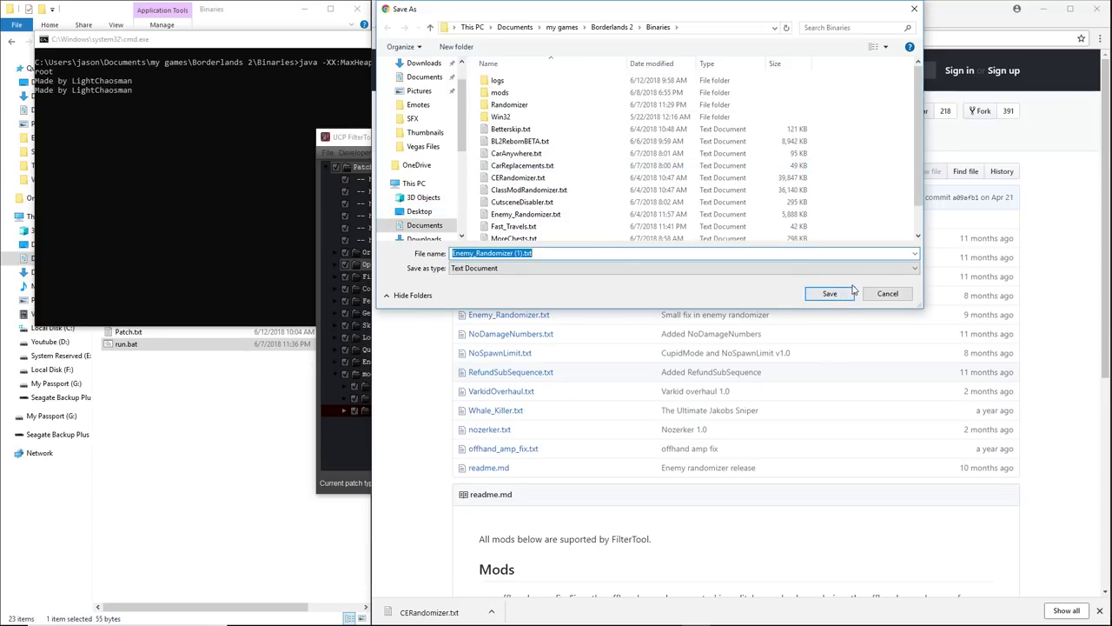
{"action": "left_click", "coordinate": [888, 293]}
{"action": "left_click", "coordinate": [358, 142]}
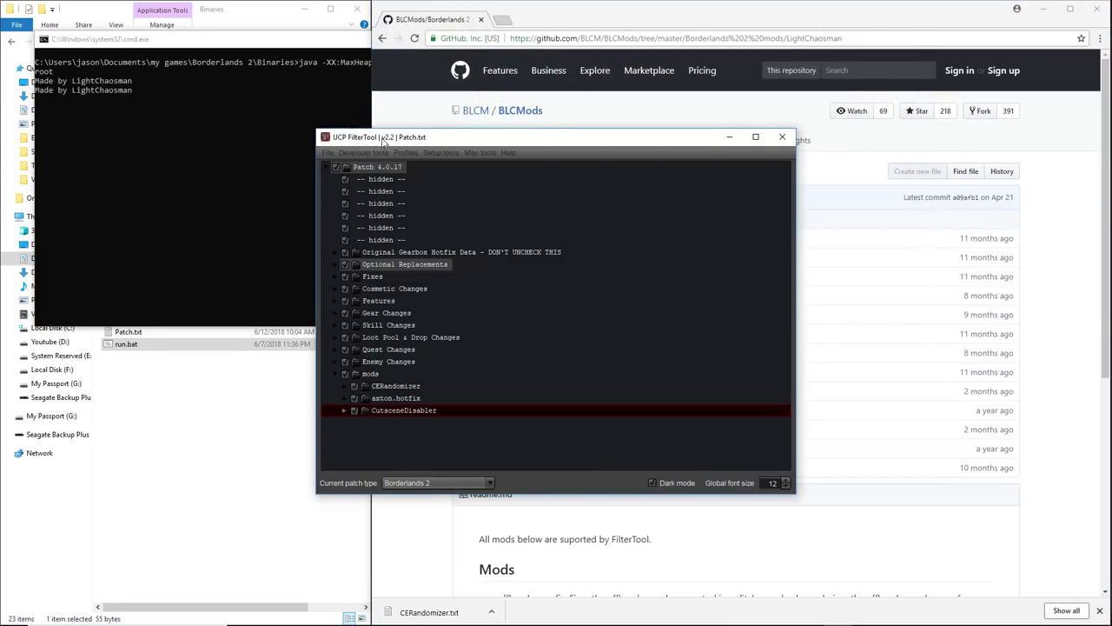
Step: Add Enemy_Randomizer.txt from Binaries to the patch as a single mod
{"action": "left_click", "coordinate": [367, 152]}
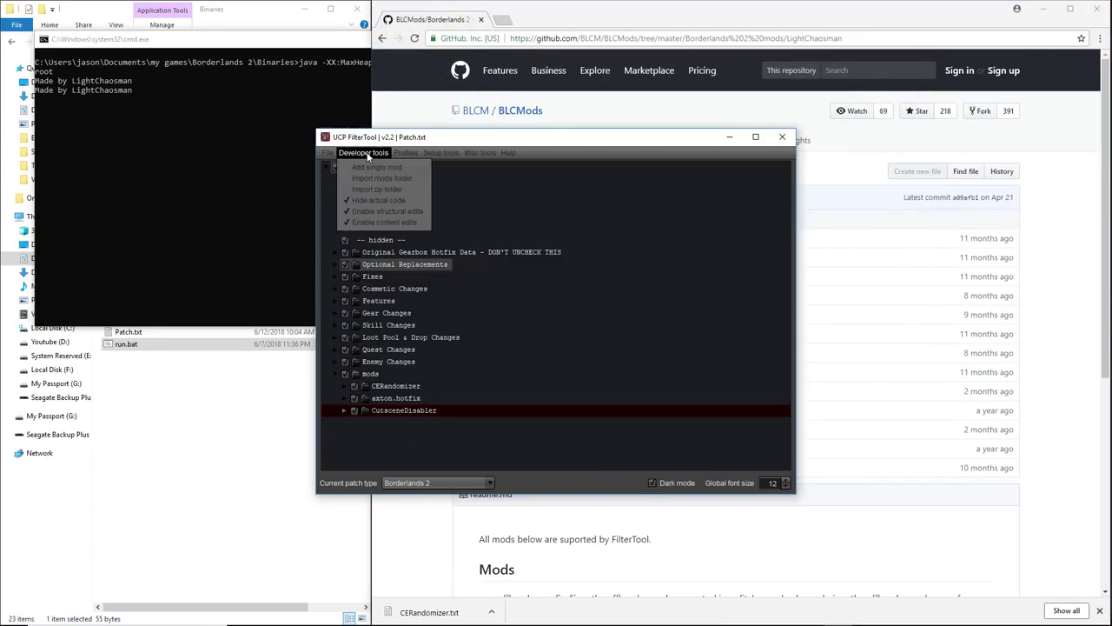
{"action": "left_click", "coordinate": [375, 165]}
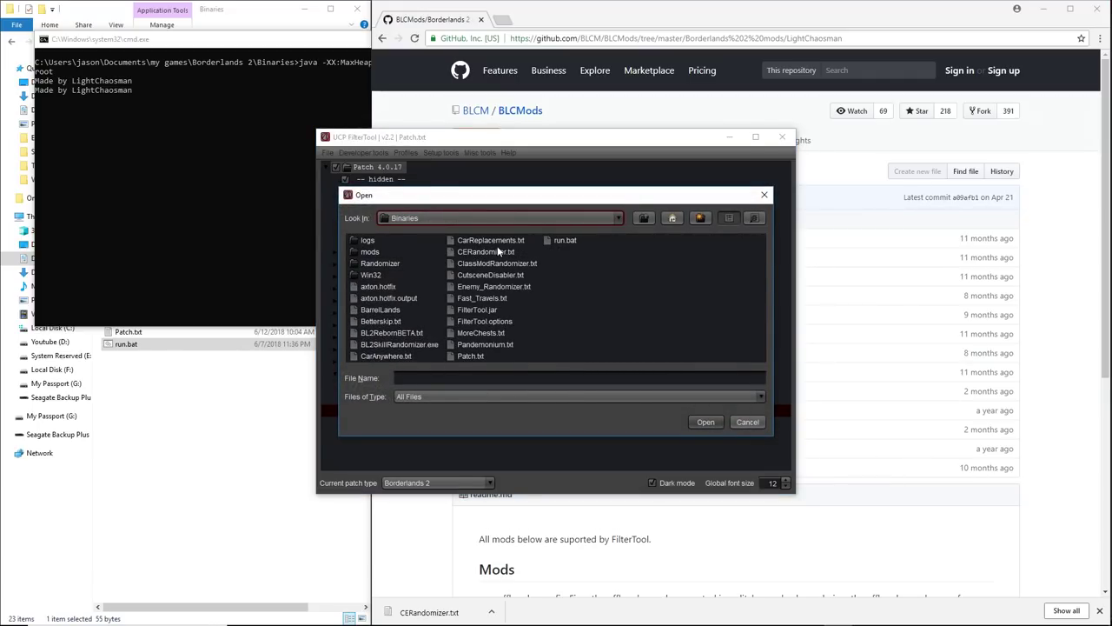
{"action": "left_click", "coordinate": [492, 286]}
{"action": "left_click", "coordinate": [709, 423]}
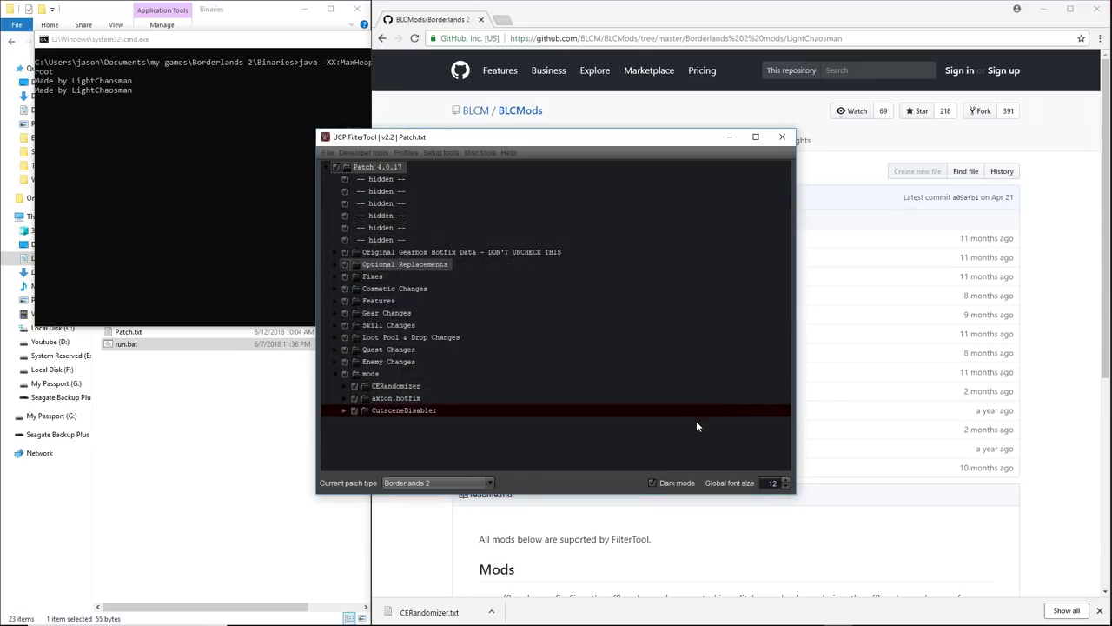
Step: Move Enemy_Randomizer above CutsceneDisabler in the mods folder and save the patch
{"action": "left_click", "coordinate": [333, 373]}
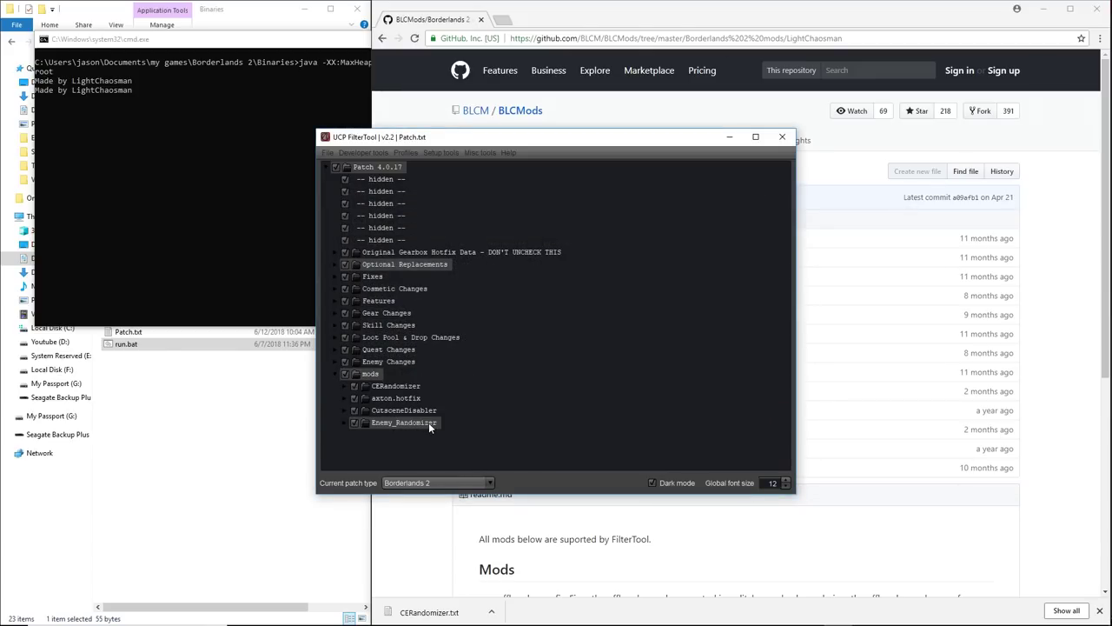
{"action": "left_click_drag", "start_coordinate": [429, 422], "coordinate": [404, 410]}
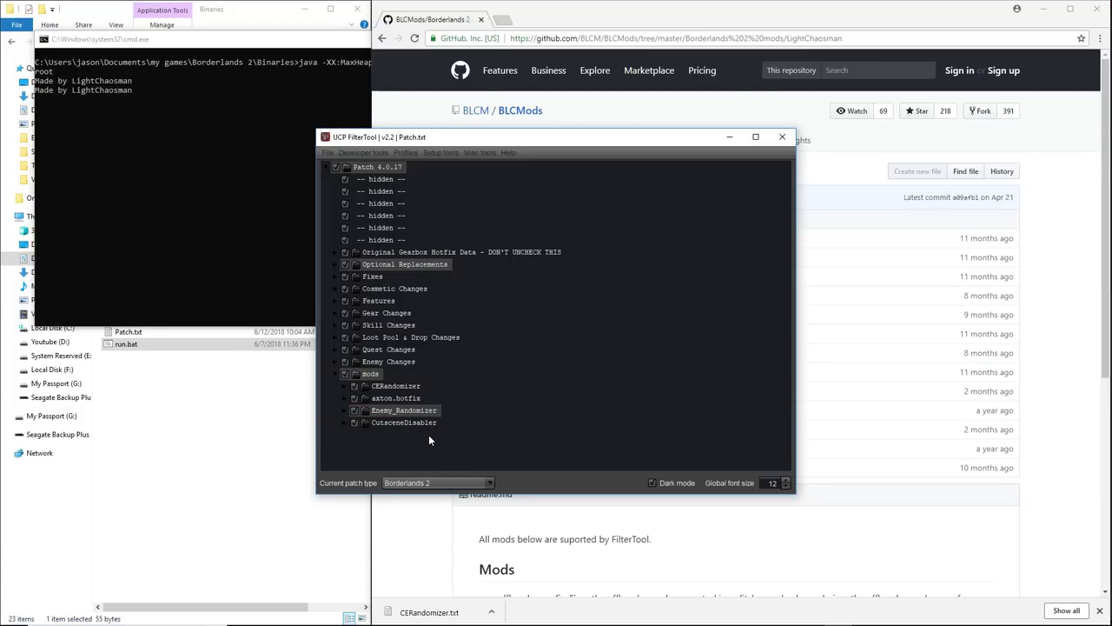
{"action": "left_click", "coordinate": [328, 153]}
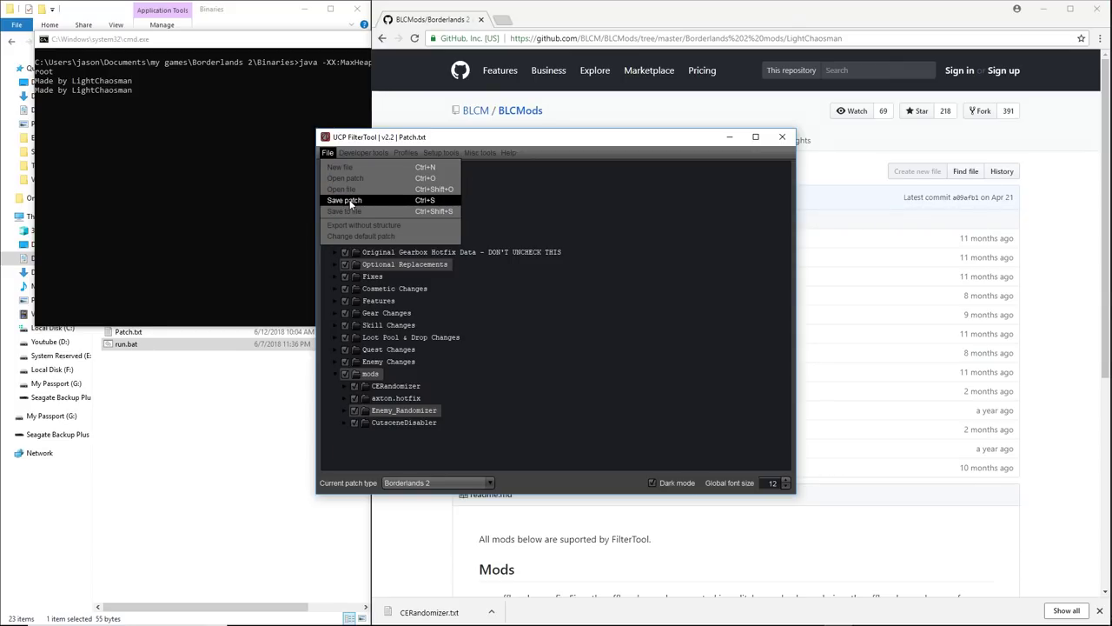
{"action": "left_click", "coordinate": [350, 201]}
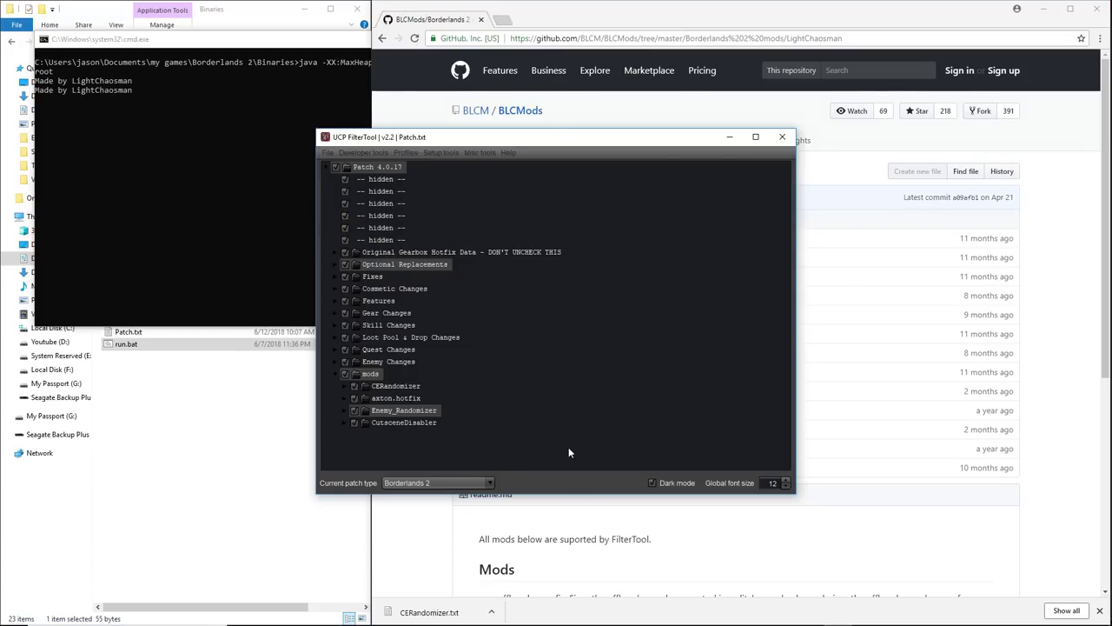
{"action": "left_click", "coordinate": [379, 153]}
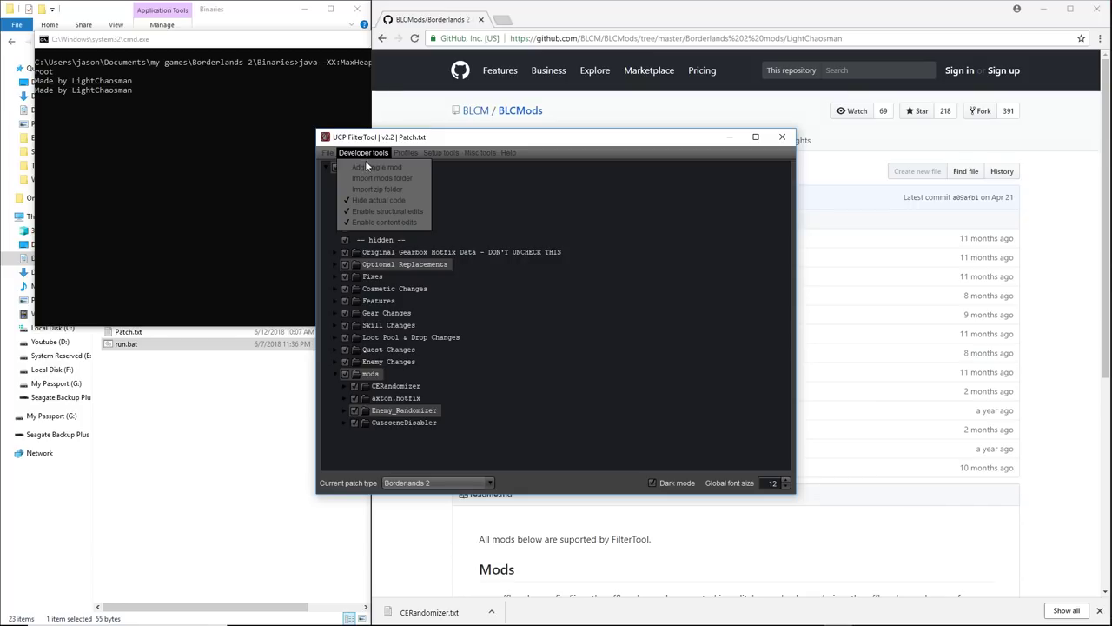
{"action": "left_click", "coordinate": [365, 164]}
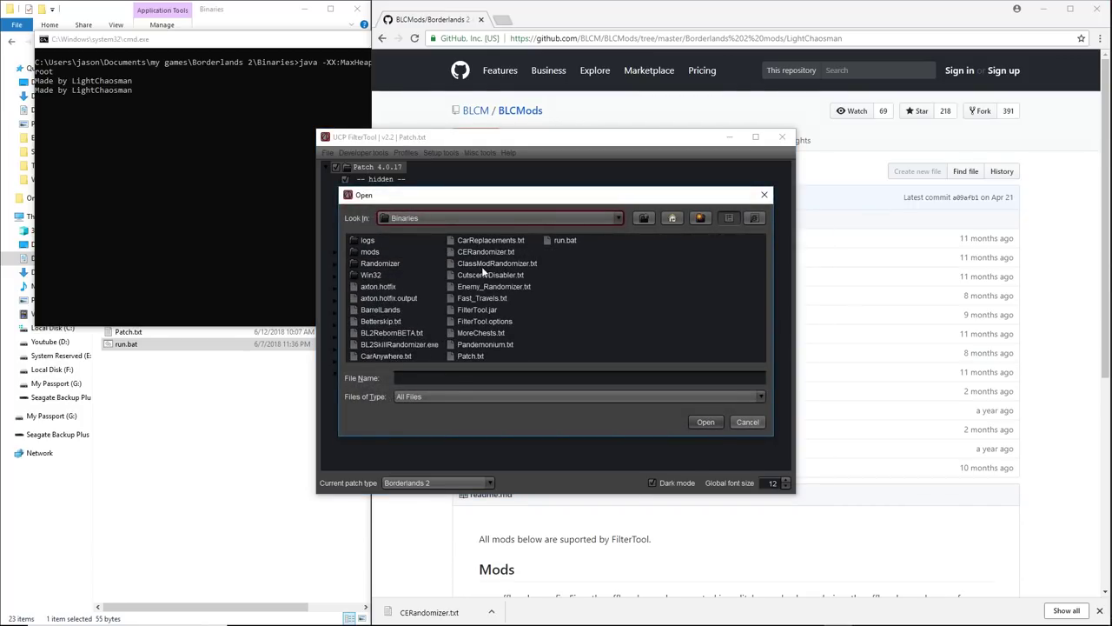
{"action": "left_click", "coordinate": [752, 423]}
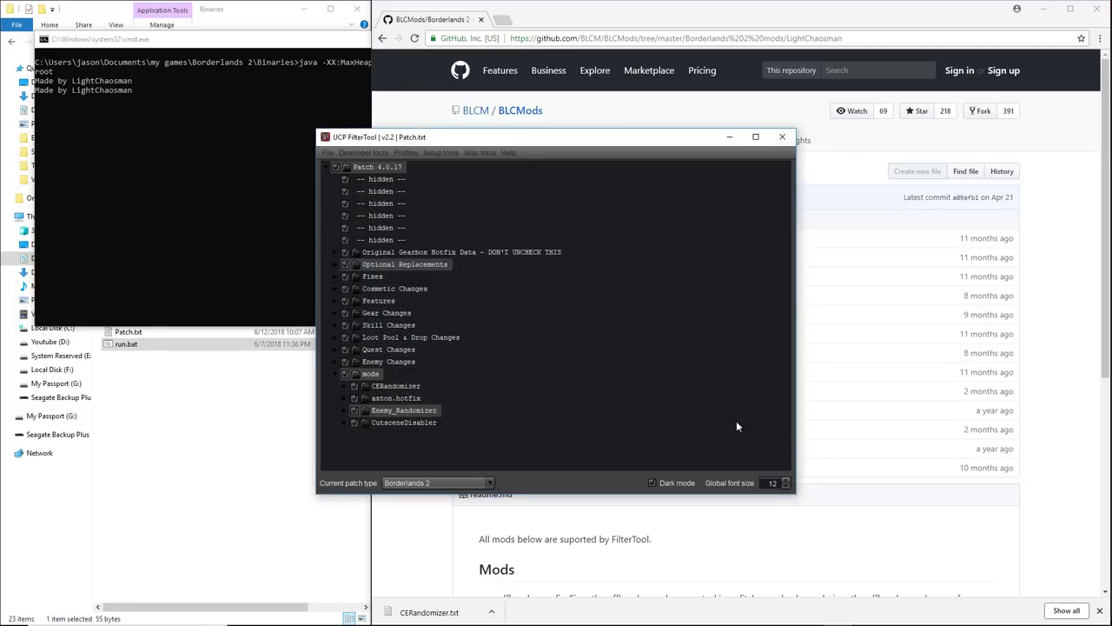
Step: Set the current patch type to Offline
{"action": "left_click", "coordinate": [425, 483]}
{"action": "left_click", "coordinate": [411, 520]}
{"action": "left_click", "coordinate": [328, 152]}
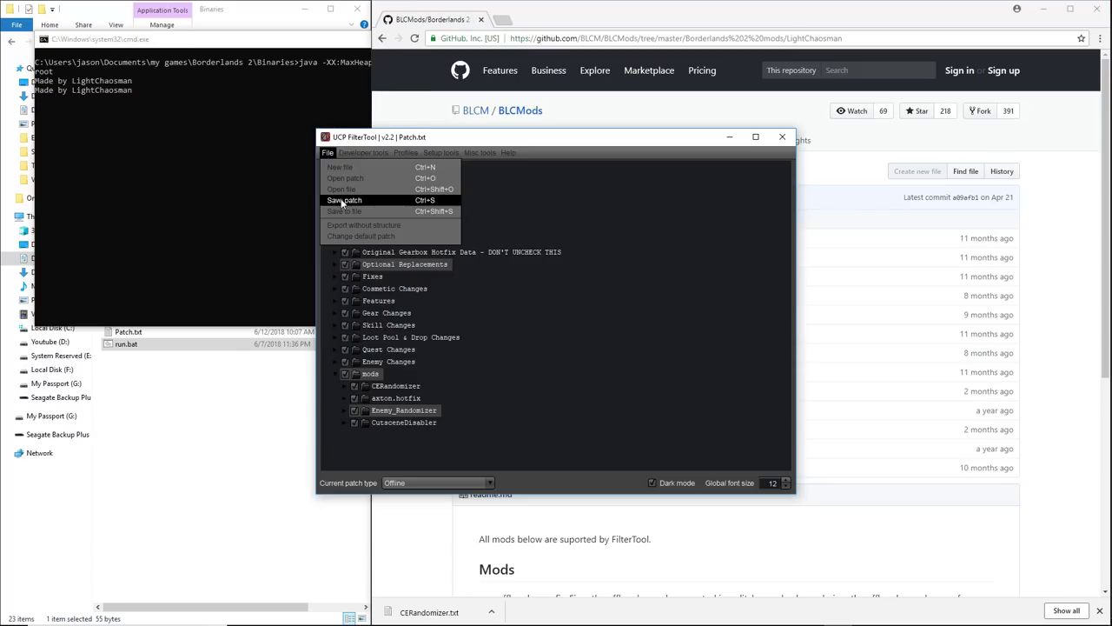
{"action": "left_click", "coordinate": [403, 229]}
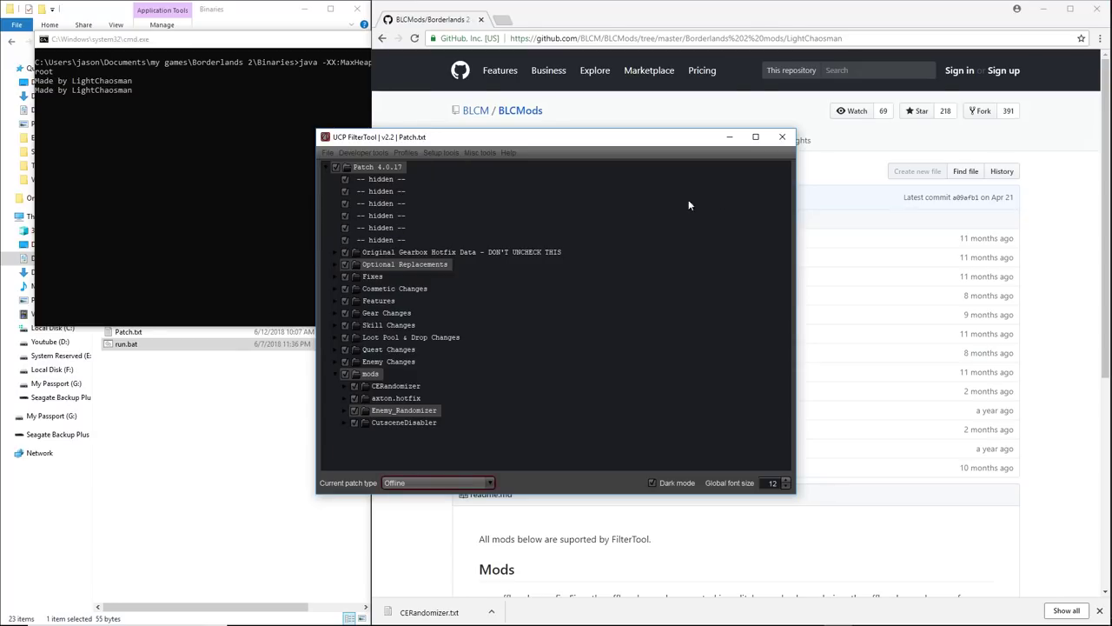
Step: Close UCP FilterTool, clear away the remaining windows and switch to Borderlands 2
{"action": "left_click", "coordinate": [783, 137]}
{"action": "left_click", "coordinate": [295, 44]}
{"action": "left_click", "coordinate": [594, 37]}
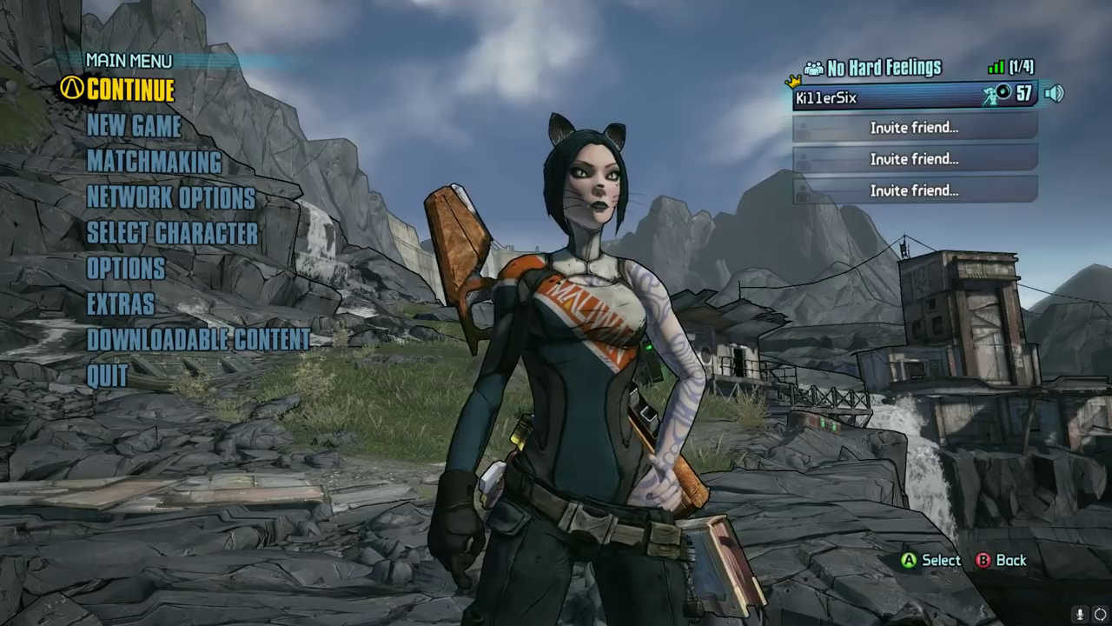
Step: Load the level 33 Commando save and choose True Vault Hunter Mode as its playthrough mode
{"action": "key", "text": "Return"}
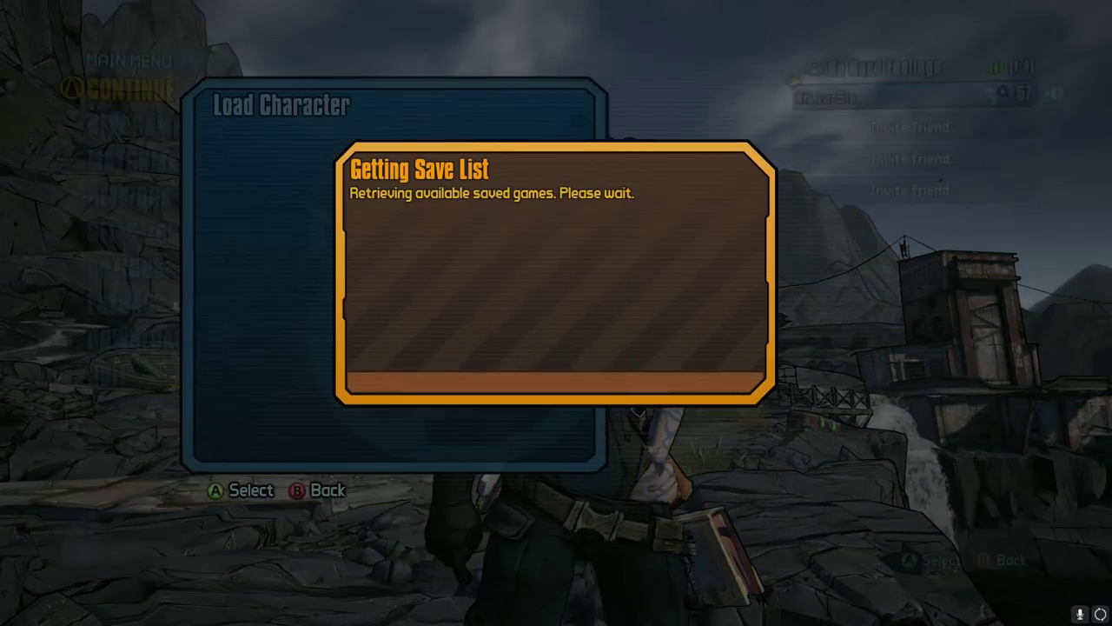
{"action": "key", "text": "Down"}
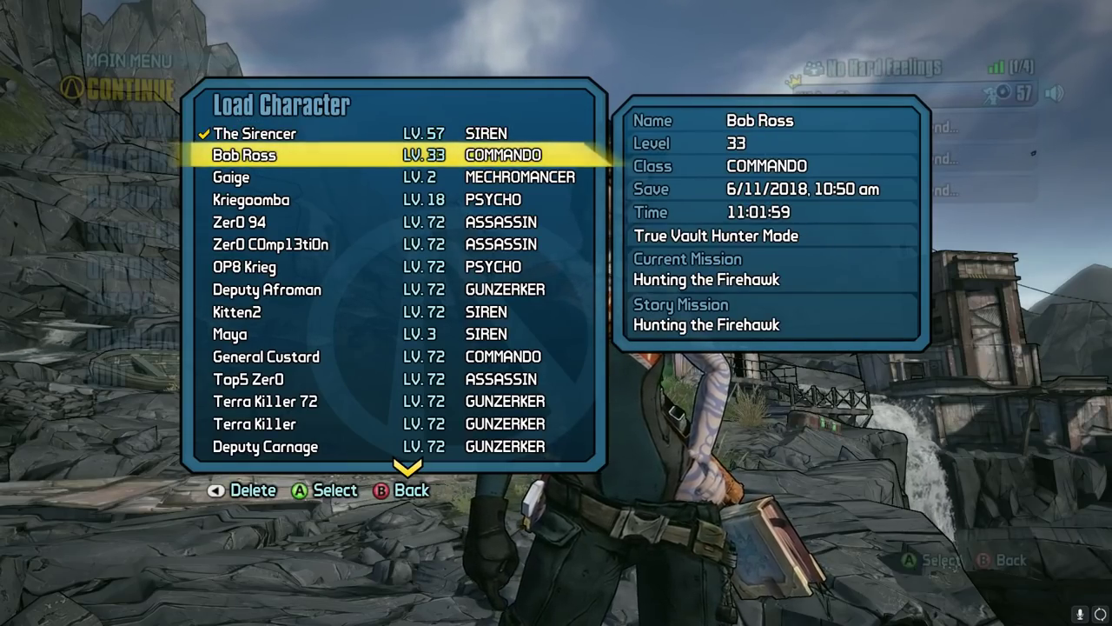
{"action": "key", "text": "Return"}
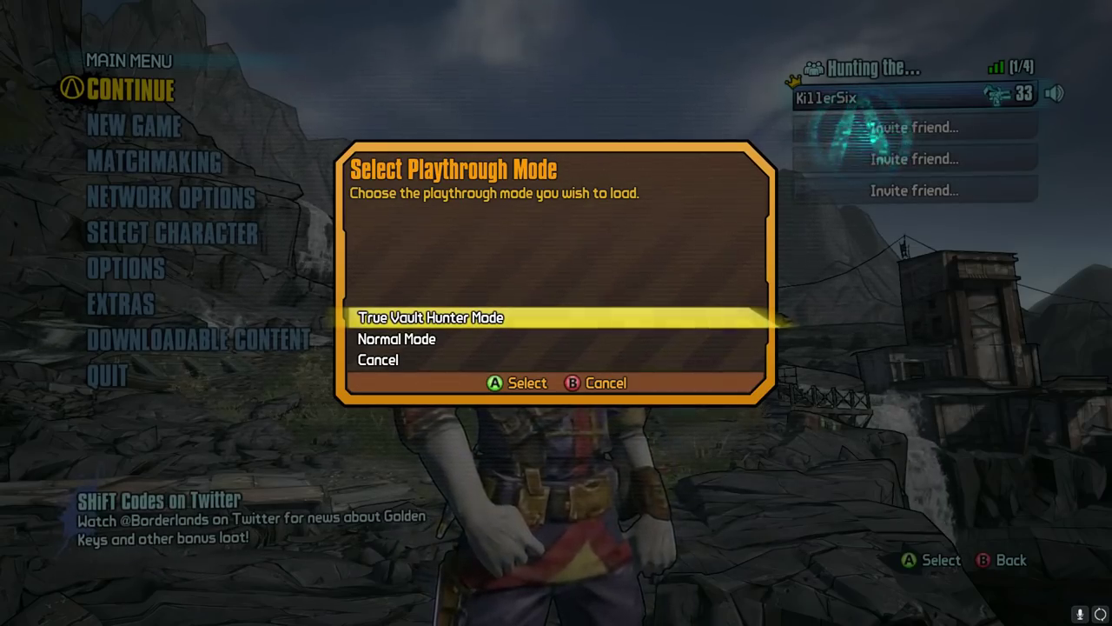
{"action": "key", "text": "Return"}
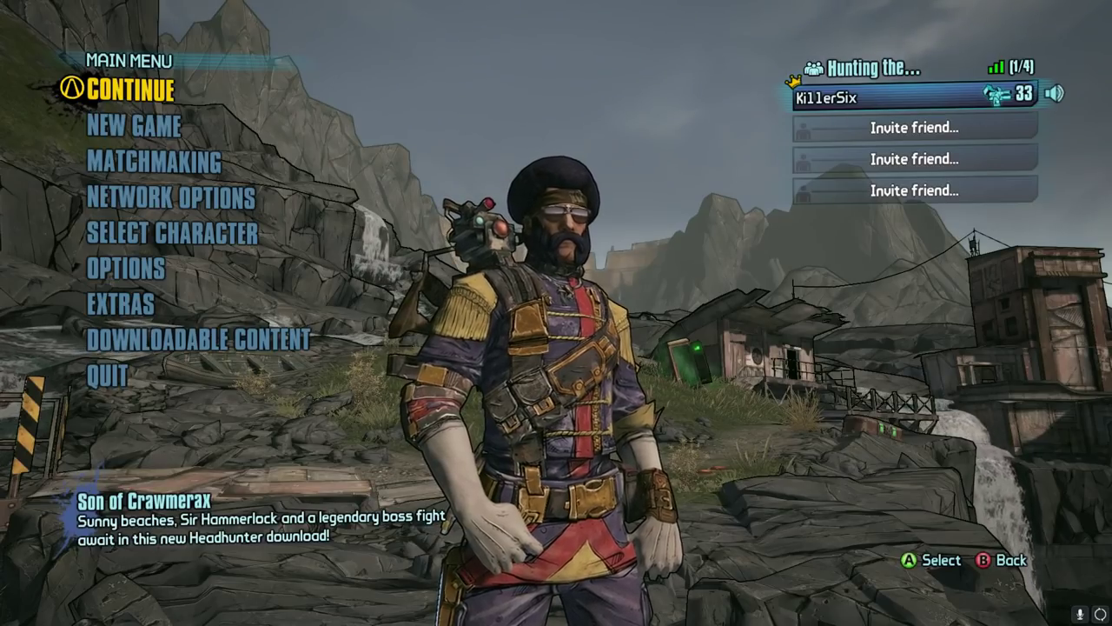
Step: Open the game console at the main menu and enter the command exec patch.txt without running it
{"action": "key", "text": "grave"}
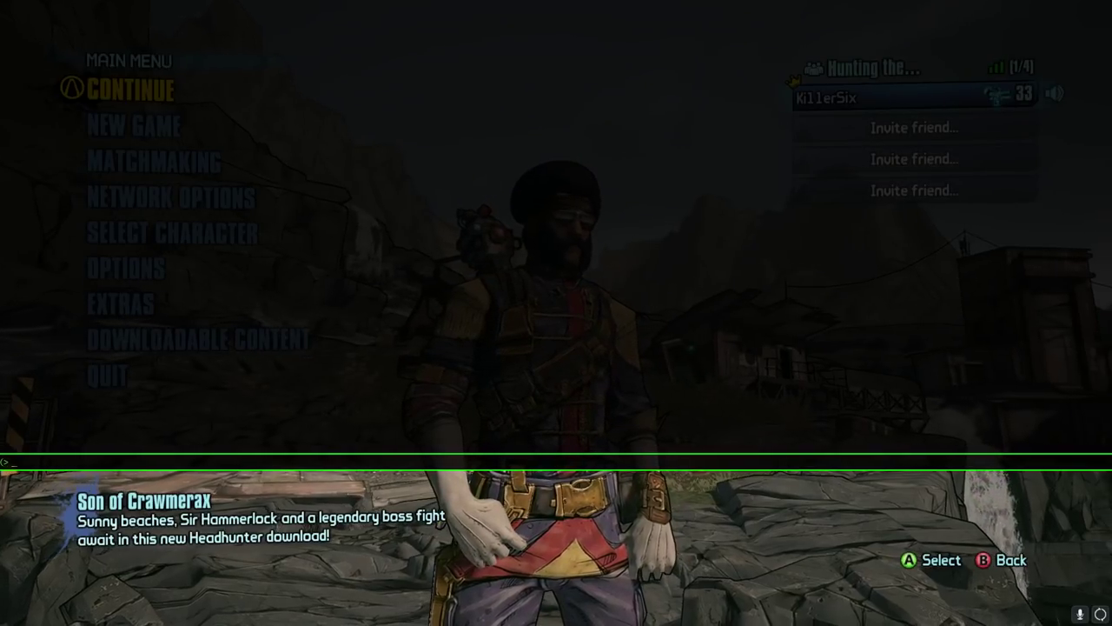
{"action": "type", "text": "exe"}
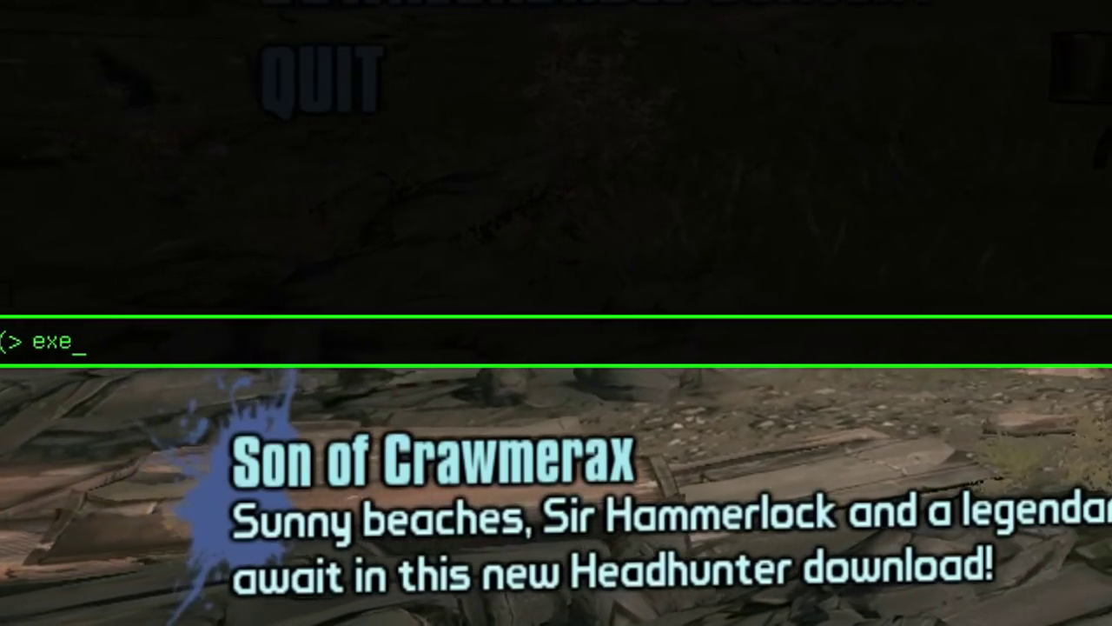
{"action": "type", "text": "c patch.t"}
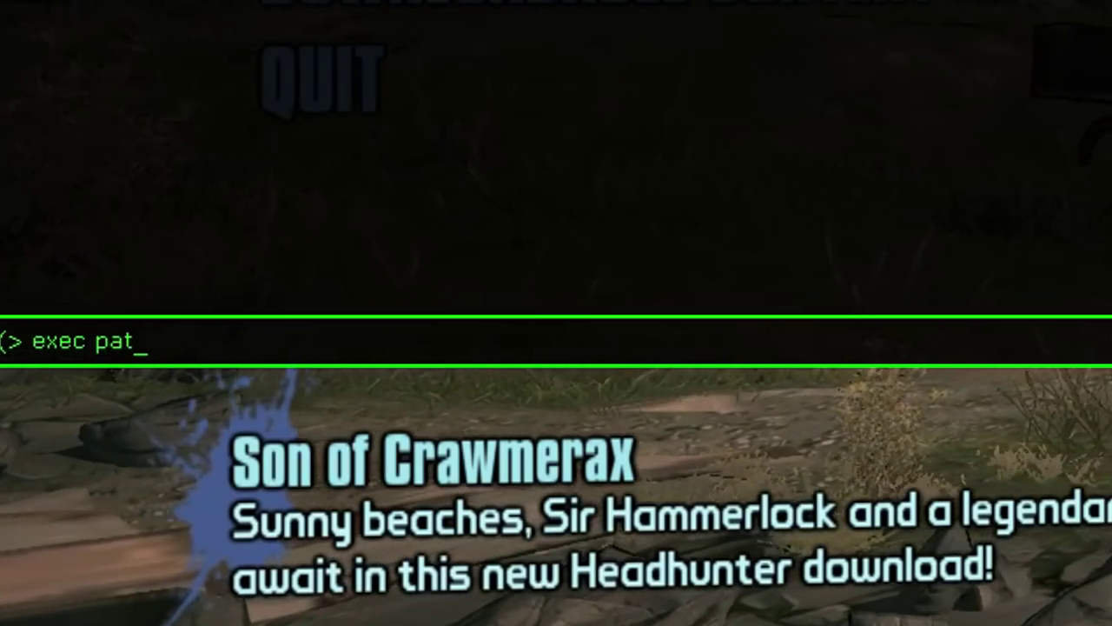
{"action": "type", "text": "xt"}
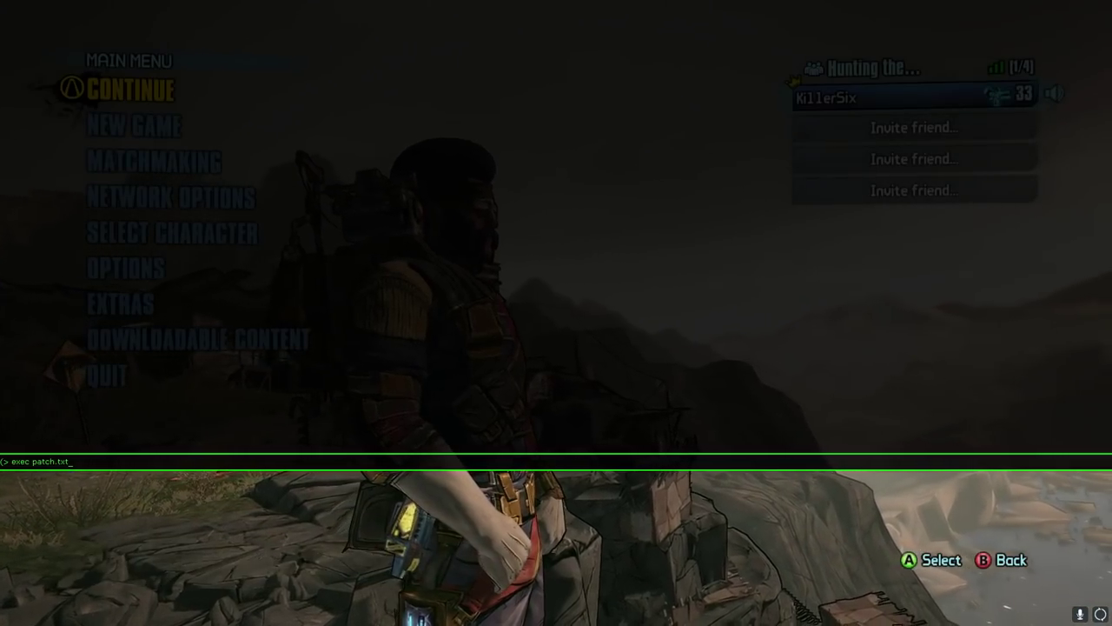
Step: Switch to the Binaries folder in File Explorer to check the patch file name, and return to the game
{"action": "key", "text": "alt+Tab"}
{"action": "left_click", "coordinate": [620, 363]}
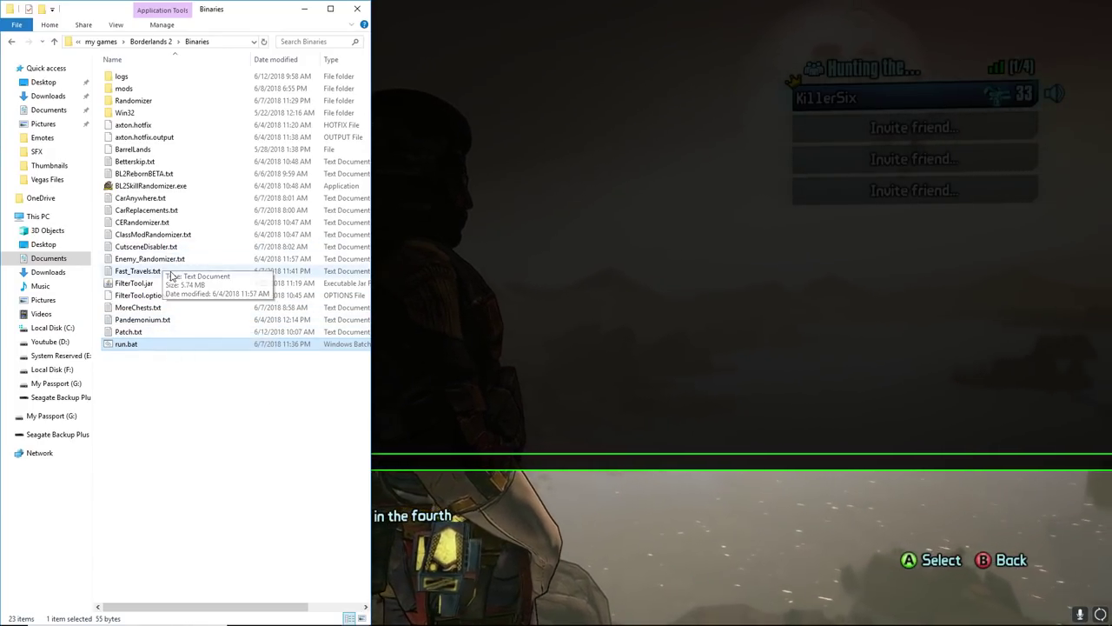
{"action": "left_click", "coordinate": [315, 13]}
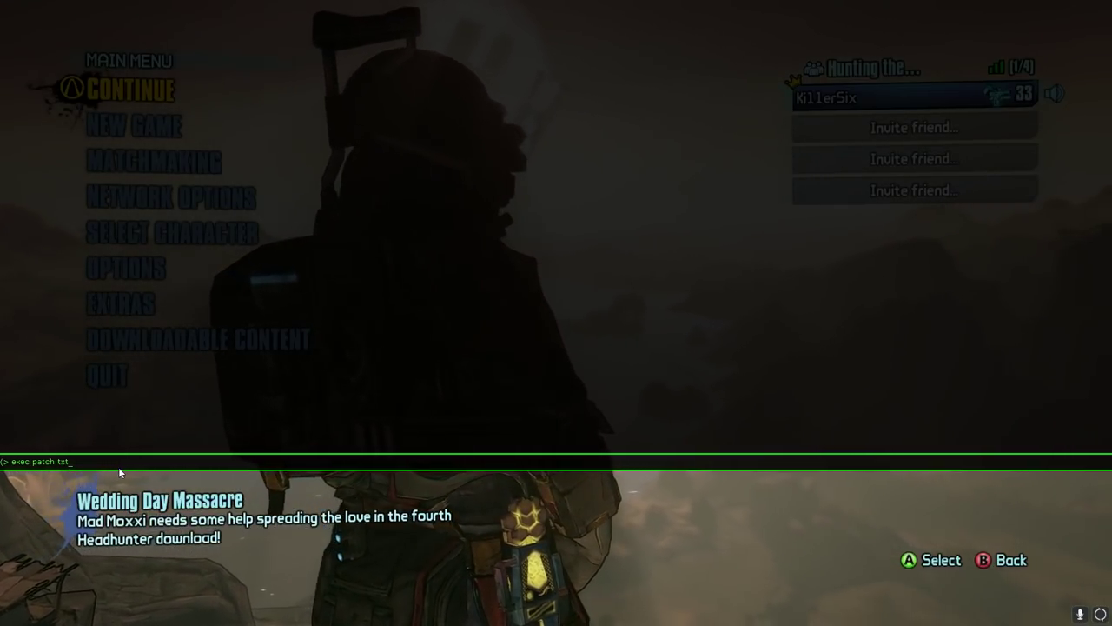
Step: Re-enter the .txt extension in the console command and run exec patch.txt
{"action": "key", "text": "BackSpace"}
{"action": "key", "text": "BackSpace"}
{"action": "key", "text": "BackSpace"}
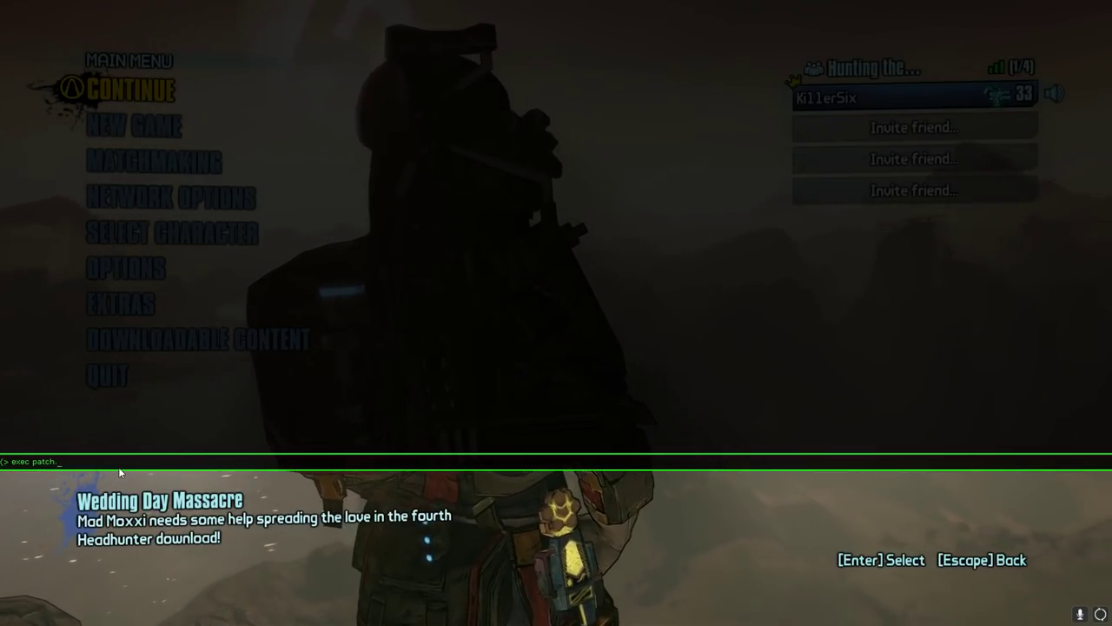
{"action": "key", "text": "BackSpace"}
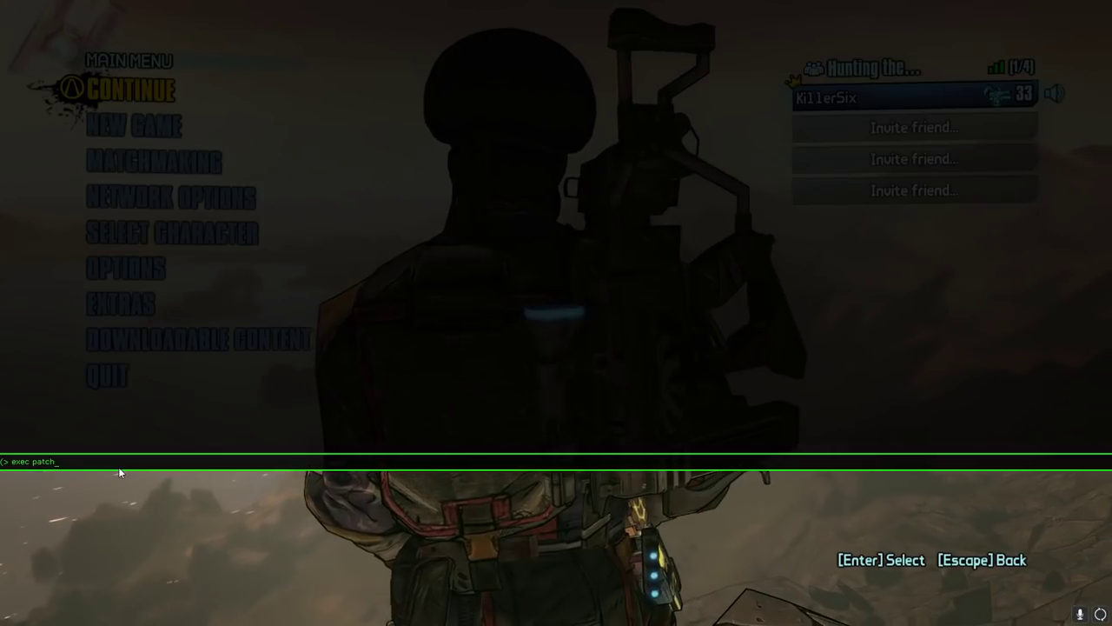
{"action": "type", "text": ".txt"}
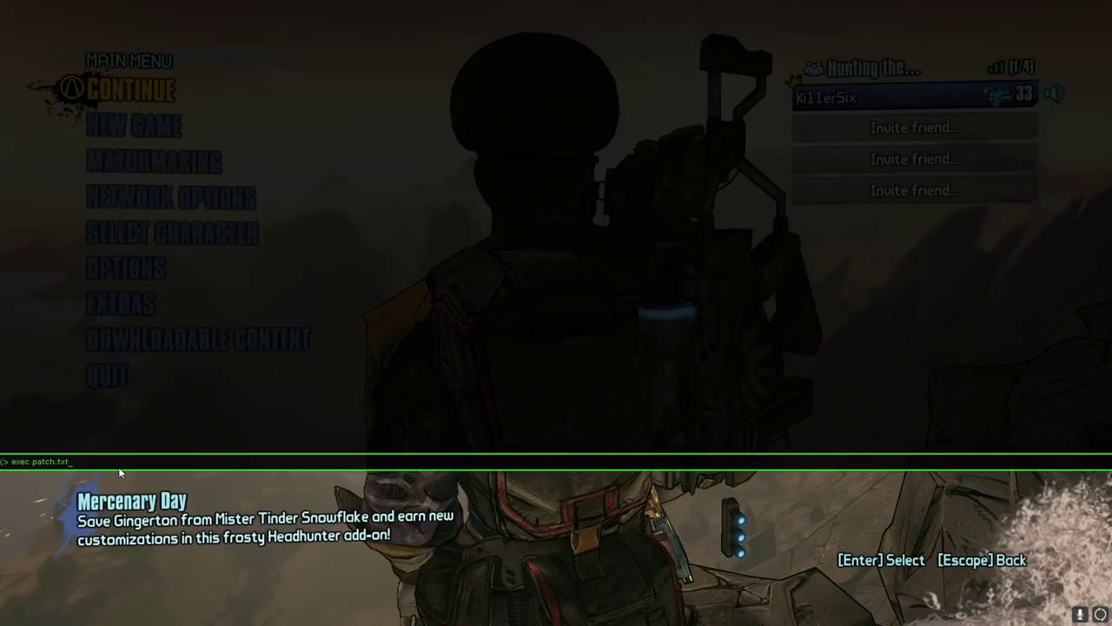
{"action": "key", "text": "Return"}
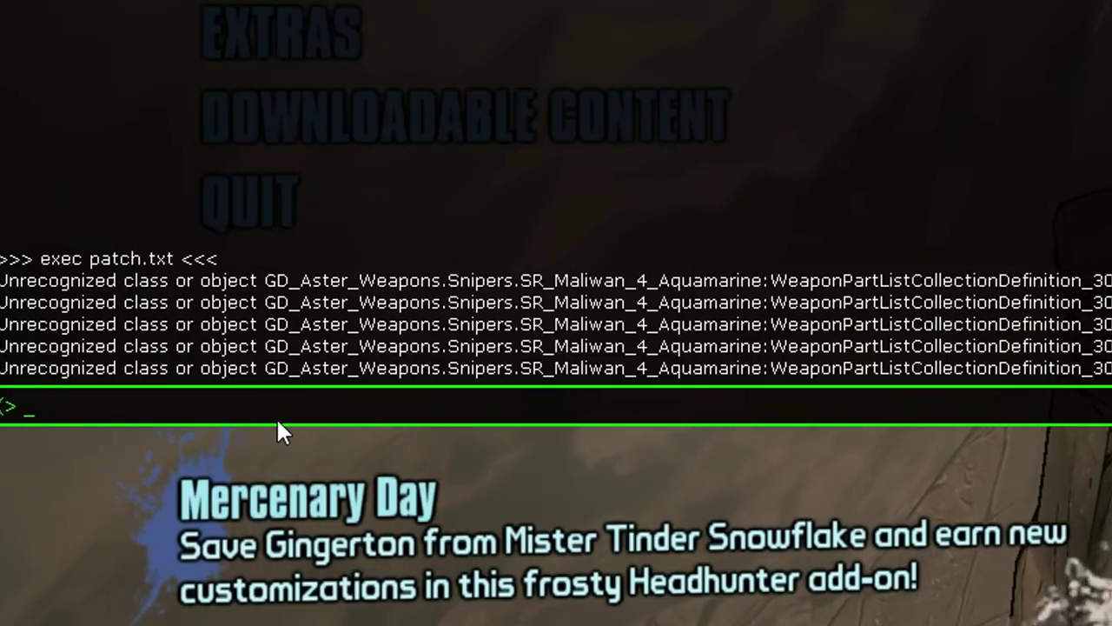
Step: Recall exec ClassModRandomizer.txt from the console history, run it and close the console
{"action": "key", "text": "Up"}
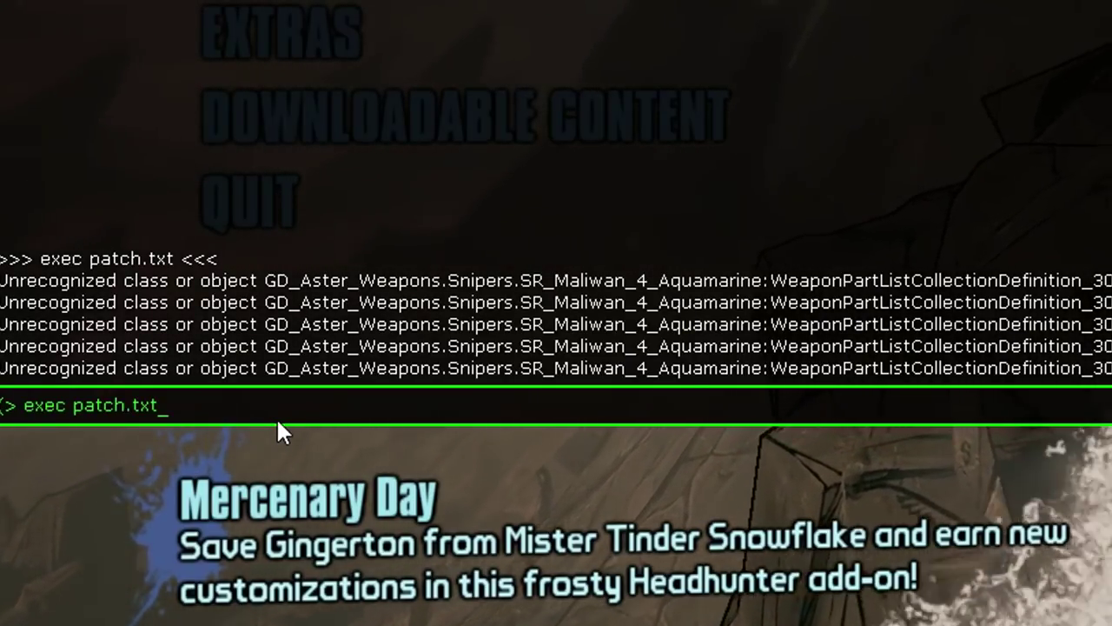
{"action": "key", "text": "Up"}
{"action": "key", "text": "Up"}
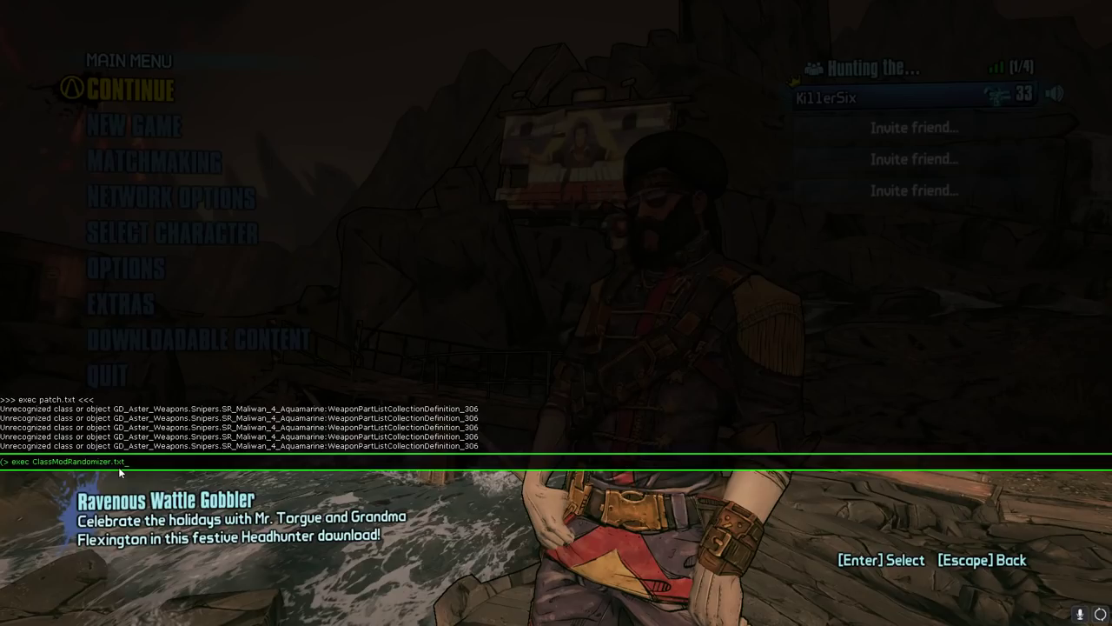
{"action": "key", "text": "Return"}
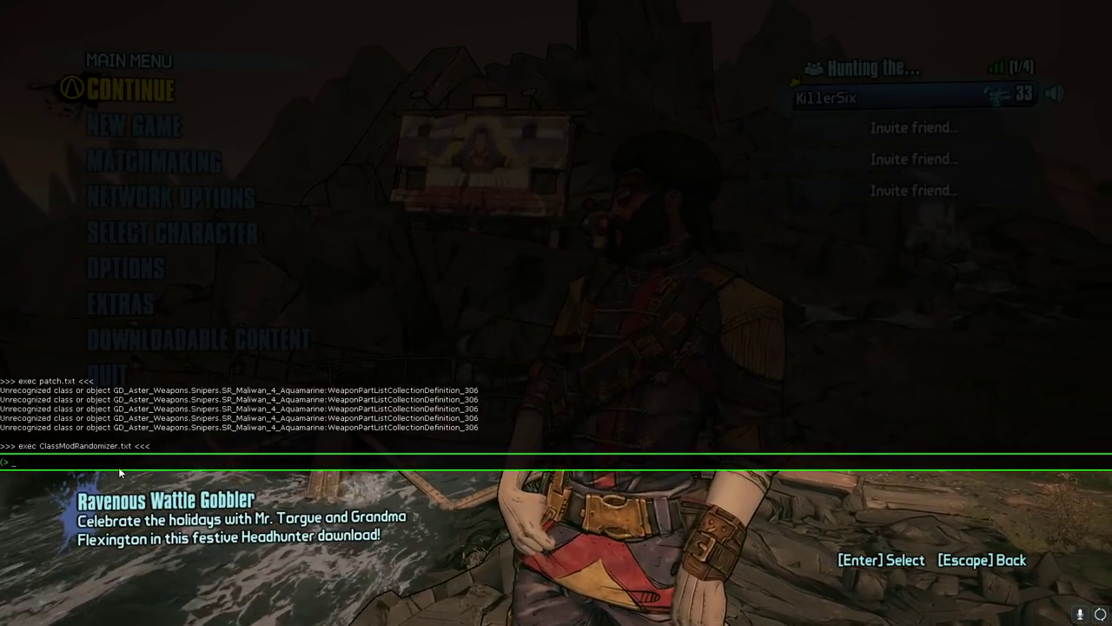
{"action": "key", "text": "grave"}
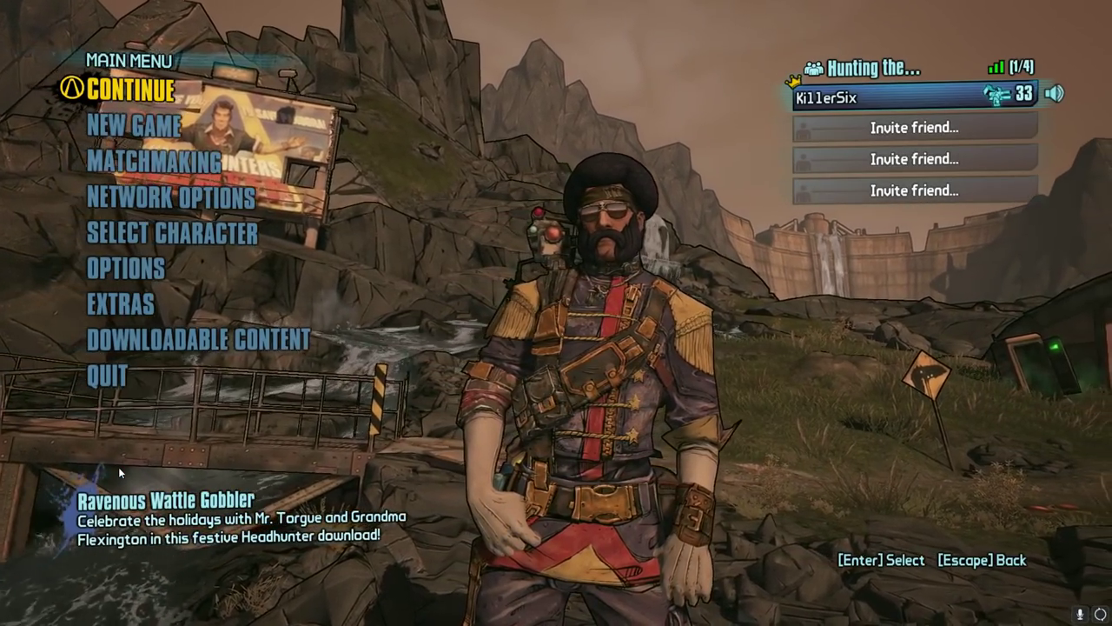
Step: Run exec CutsceneDisabler.txt in the game console at the main menu and close the console
{"action": "key", "text": "grave"}
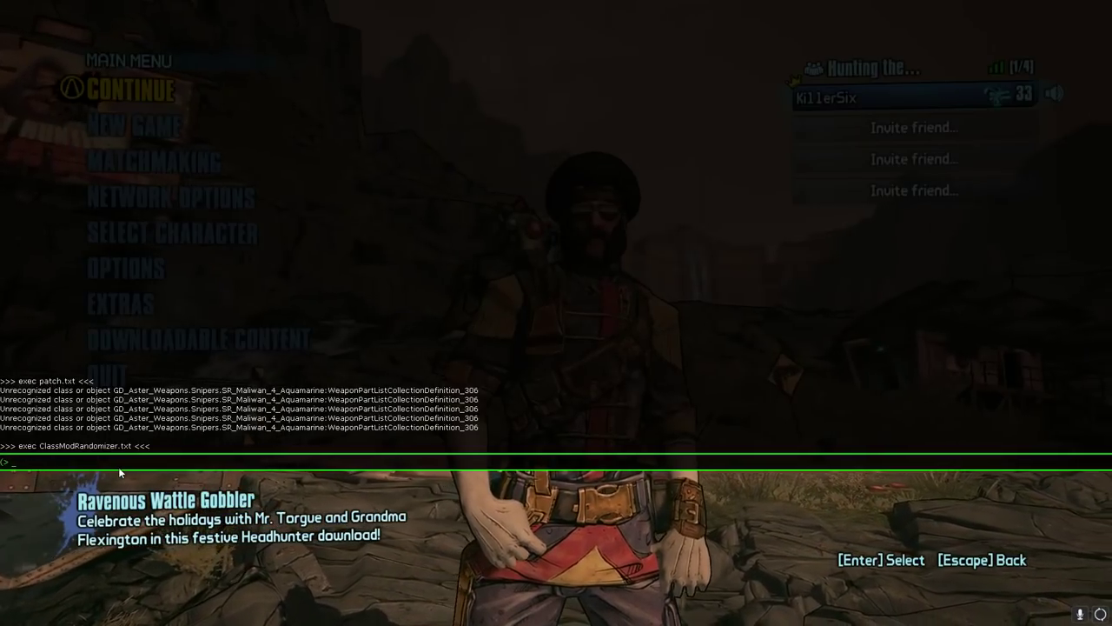
{"action": "type", "text": "exec Cutscene"}
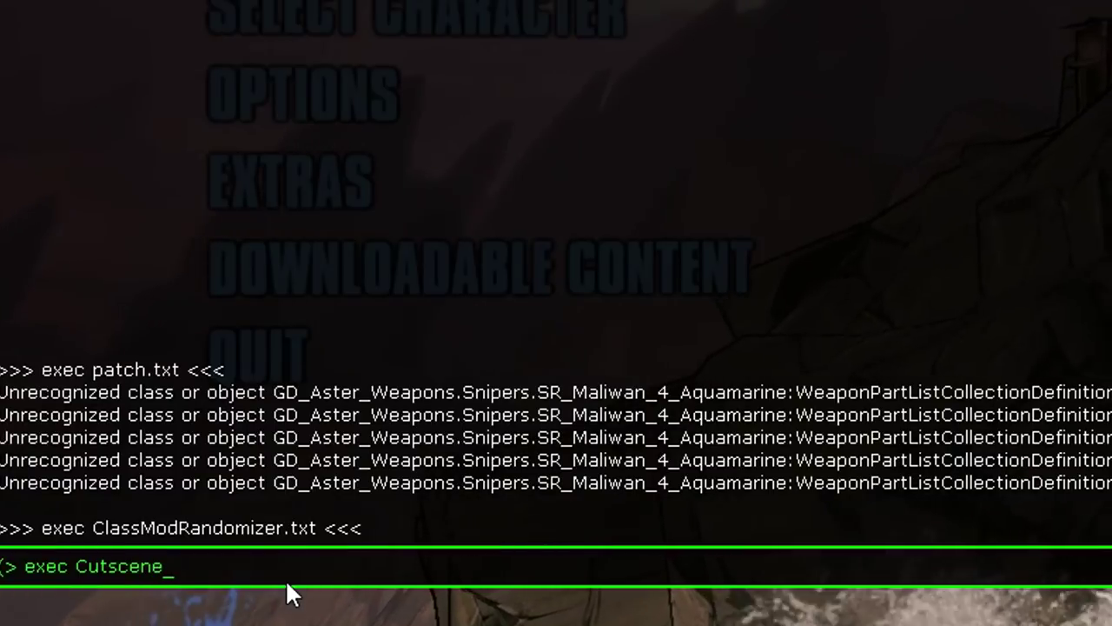
{"action": "type", "text": "Dis"}
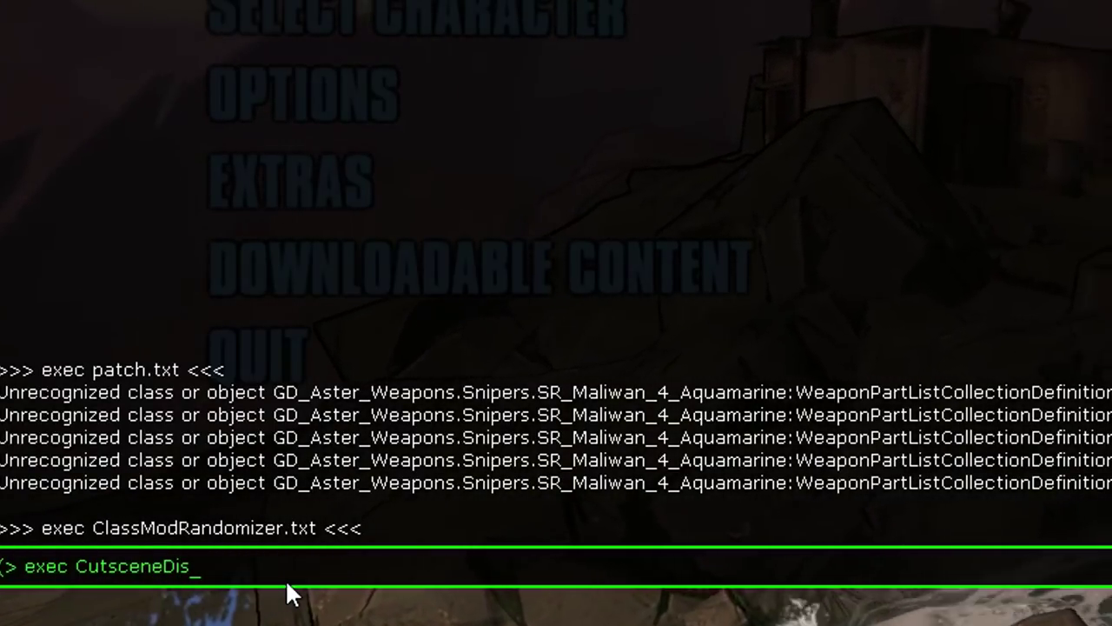
{"action": "type", "text": "abler"}
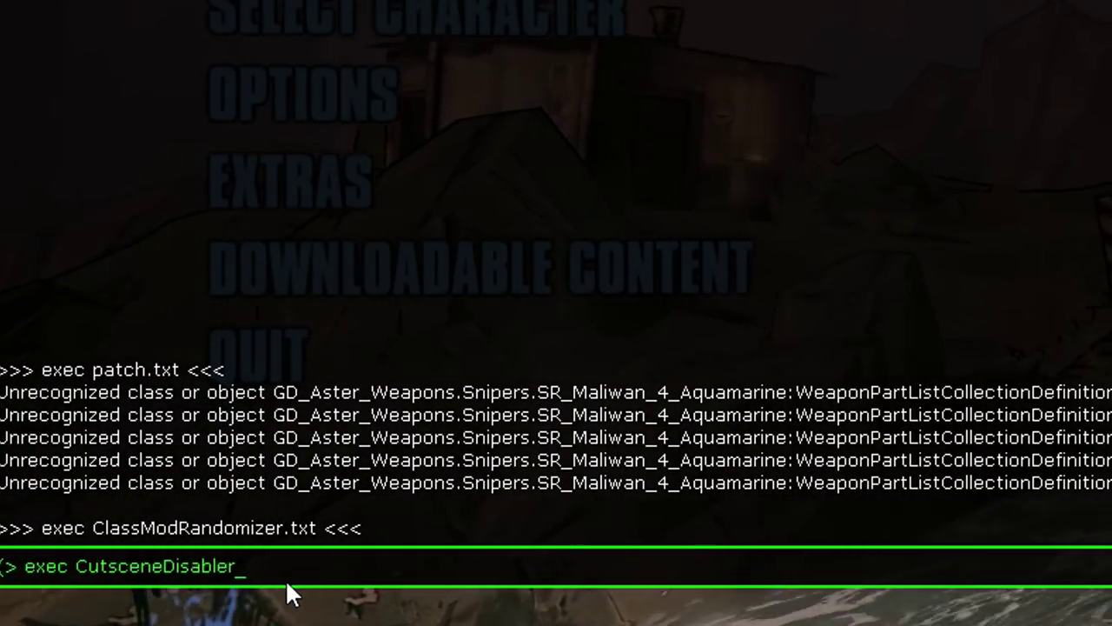
{"action": "type", "text": ".tx"}
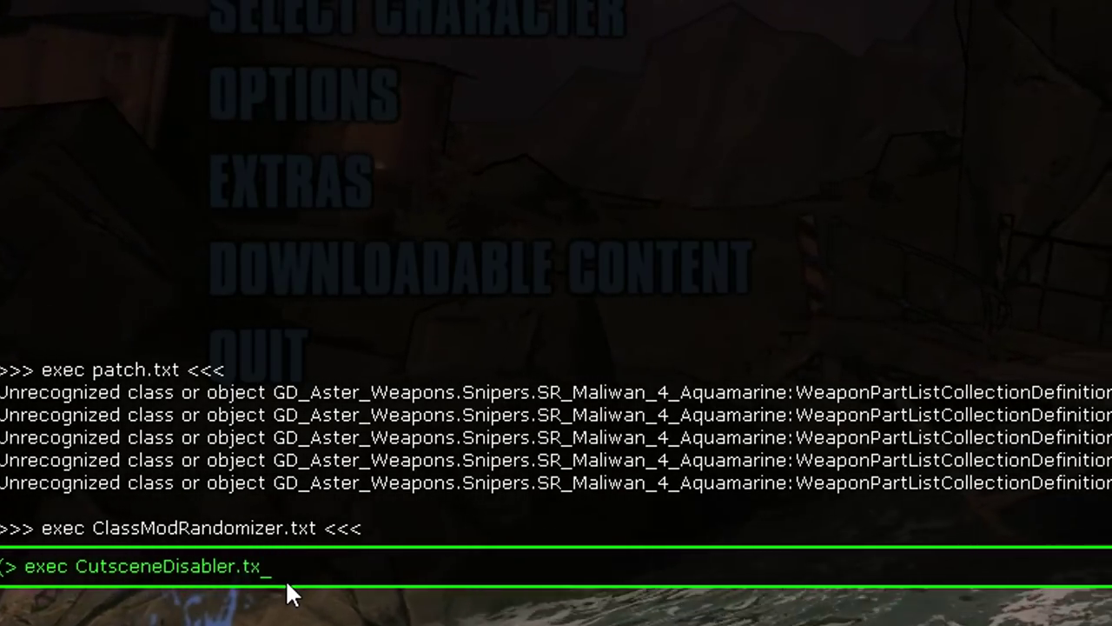
{"action": "type", "text": "t"}
{"action": "key", "text": "Return"}
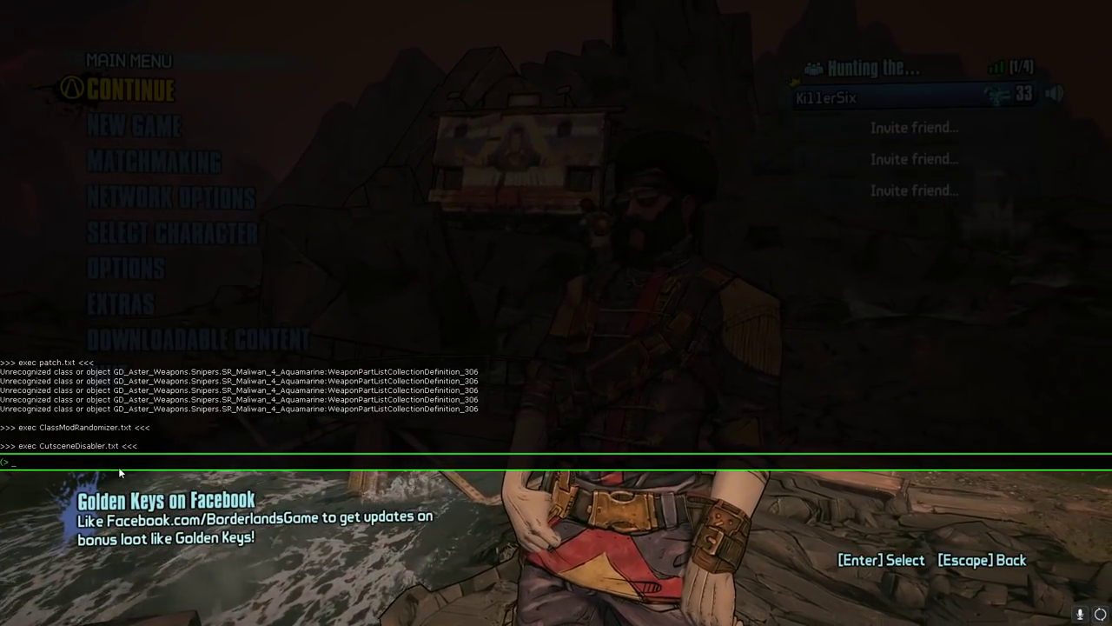
{"action": "key", "text": "grave"}
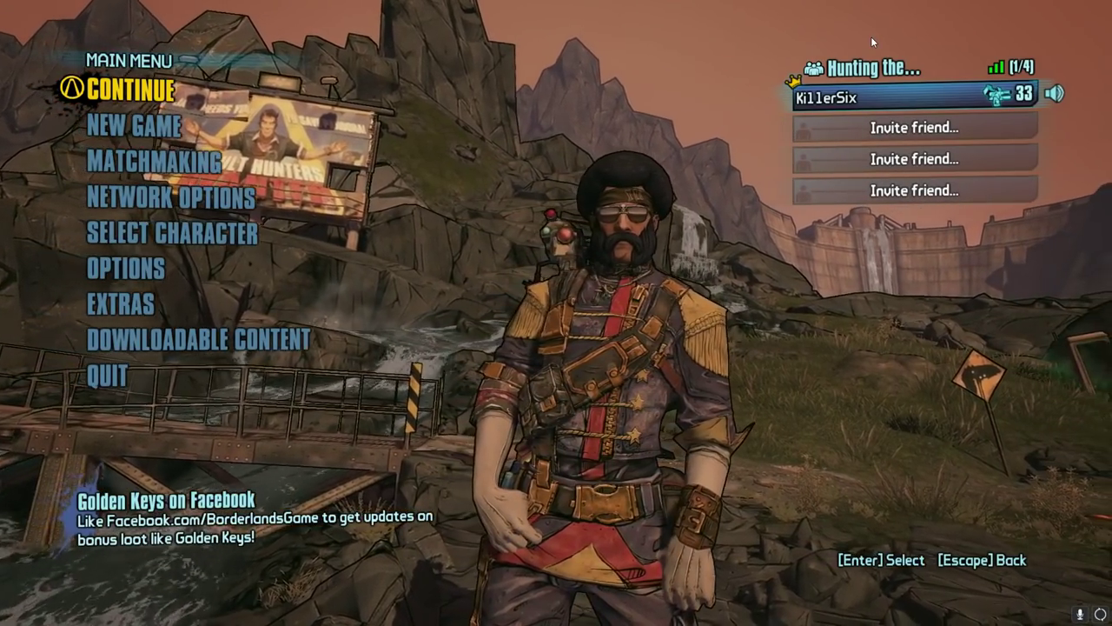
Step: Continue the saved game and bring up the stats of the equipped Shock Bane in the inventory
{"action": "key", "text": "Return"}
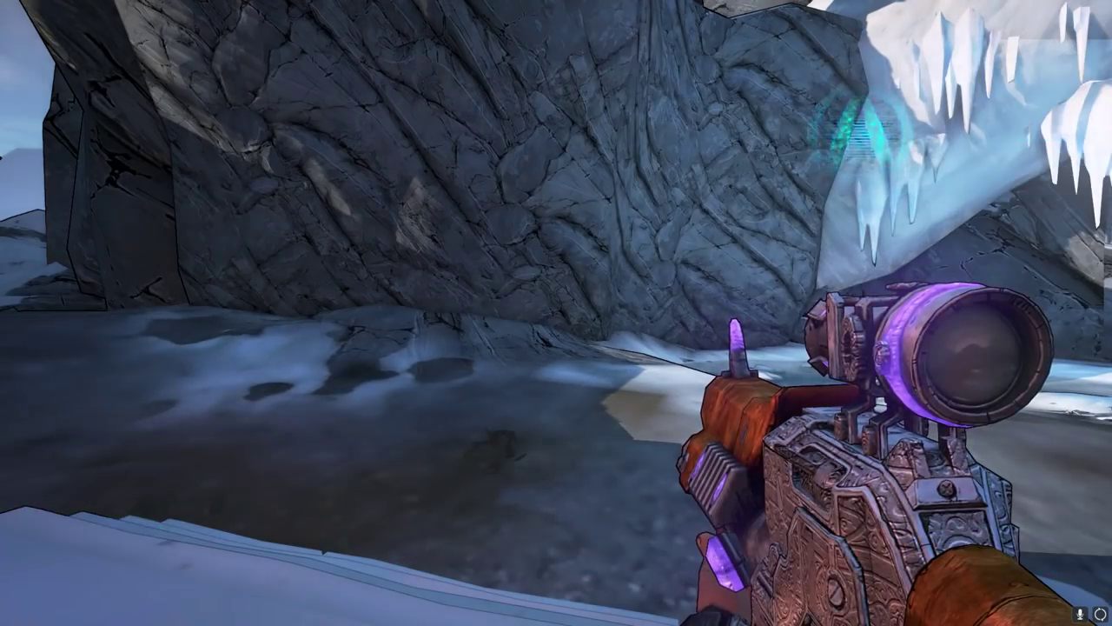
{"action": "key", "text": "m"}
{"action": "key", "text": "i"}
{"action": "key", "text": "Up"}
{"action": "key", "text": "Up"}
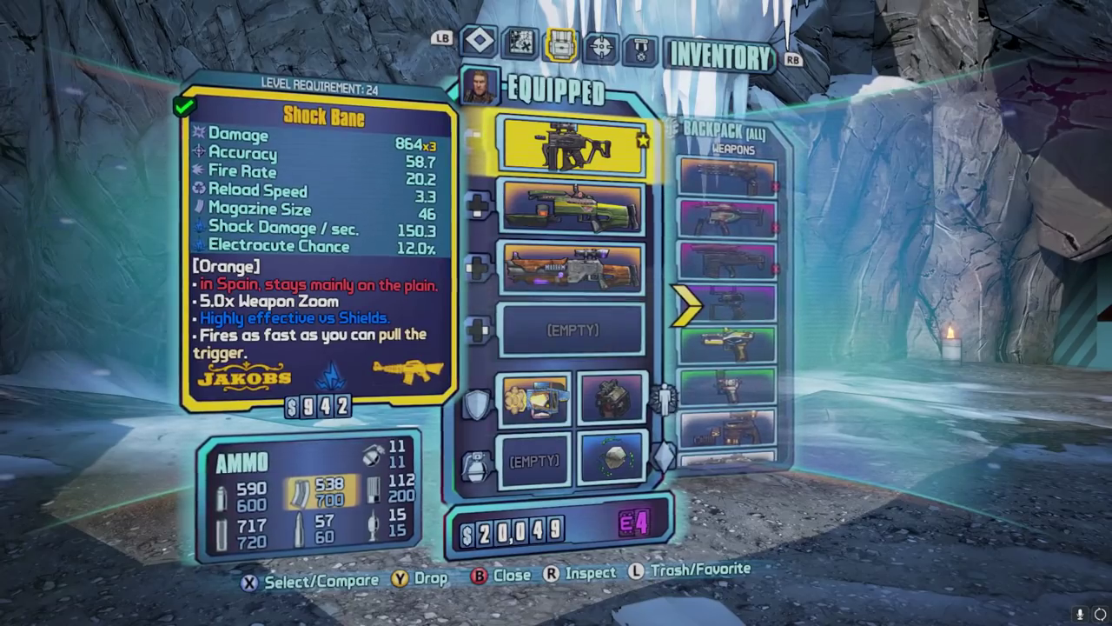
Step: Leave the inventory, swap to the Shock Bane and fire test shots into the sky
{"action": "key", "text": "Escape"}
{"action": "key", "text": "2"}
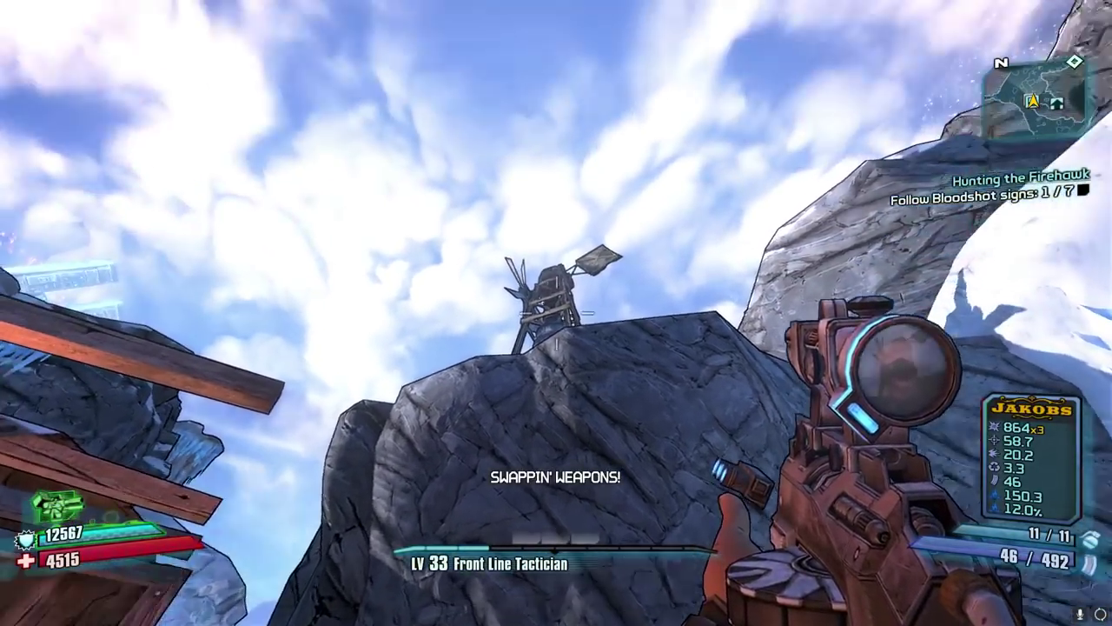
{"action": "left_click", "coordinate": [556, 313]}
{"action": "left_click", "coordinate": [556, 313]}
{"action": "left_click", "coordinate": [556, 313]}
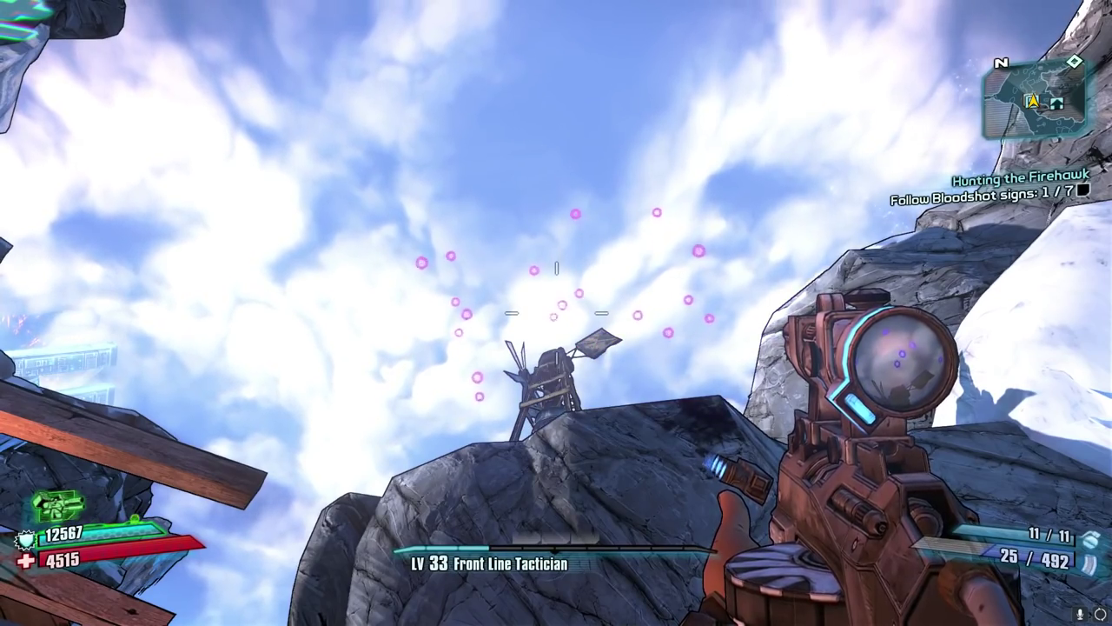
Step: Inspect the equipped Front Line Tactician class mod in the inventory and return to the game
{"action": "key", "text": "i"}
{"action": "key", "text": "Down"}
{"action": "key", "text": "Down"}
{"action": "key", "text": "Down"}
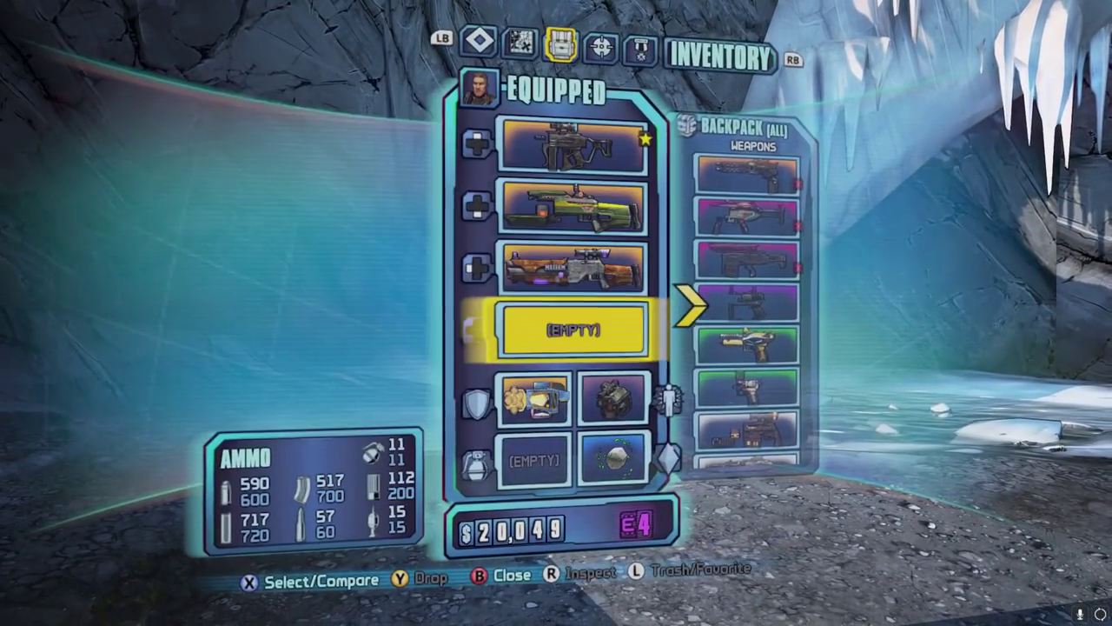
{"action": "key", "text": "r"}
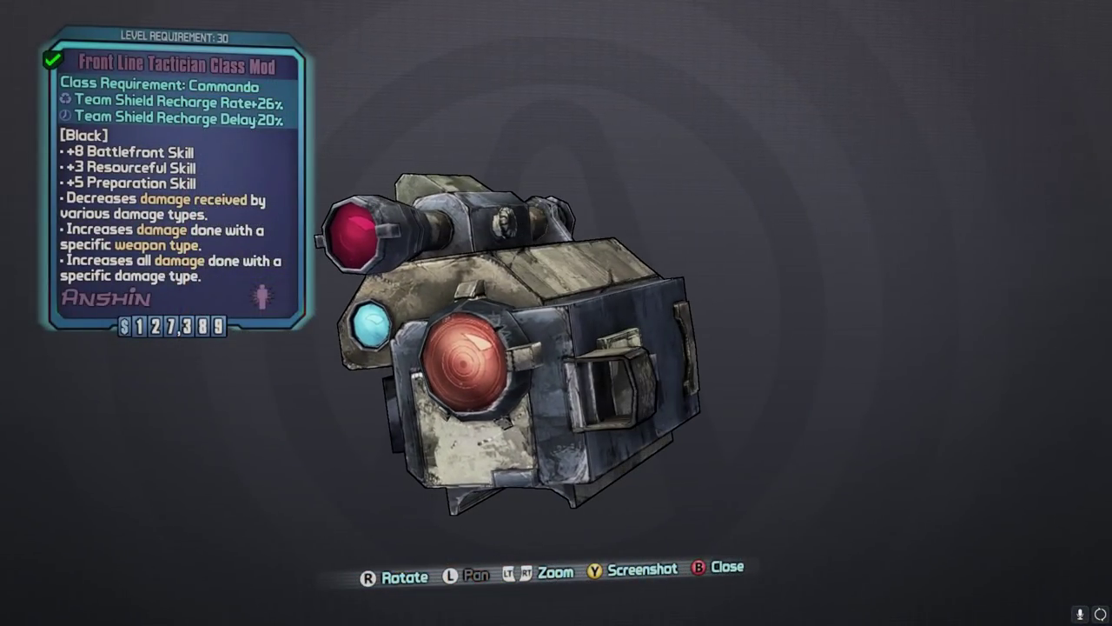
{"action": "key", "text": "Escape"}
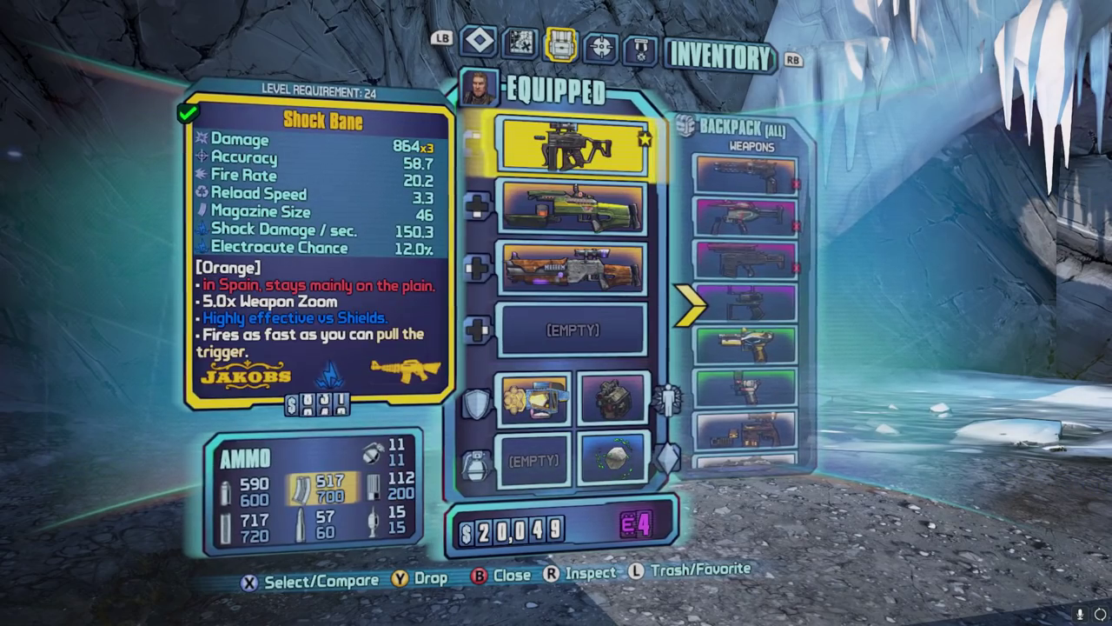
{"action": "key", "text": "Escape"}
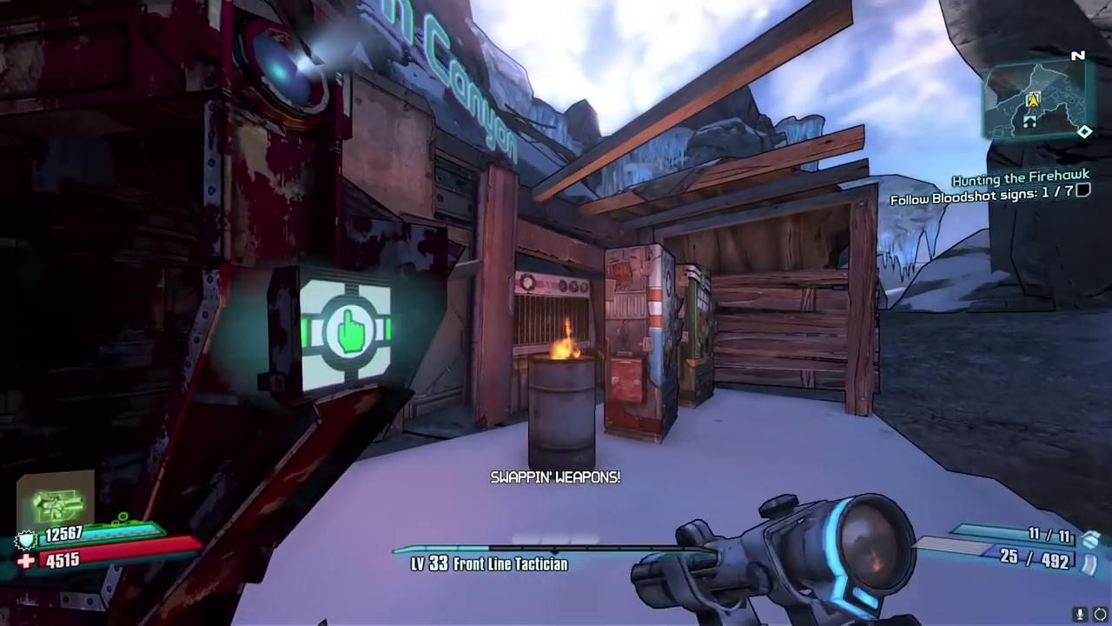
Step: Walk to the Zed's Meds vending machine, examine its grenade mods for sale and leave the shop
{"action": "key", "text": "w"}
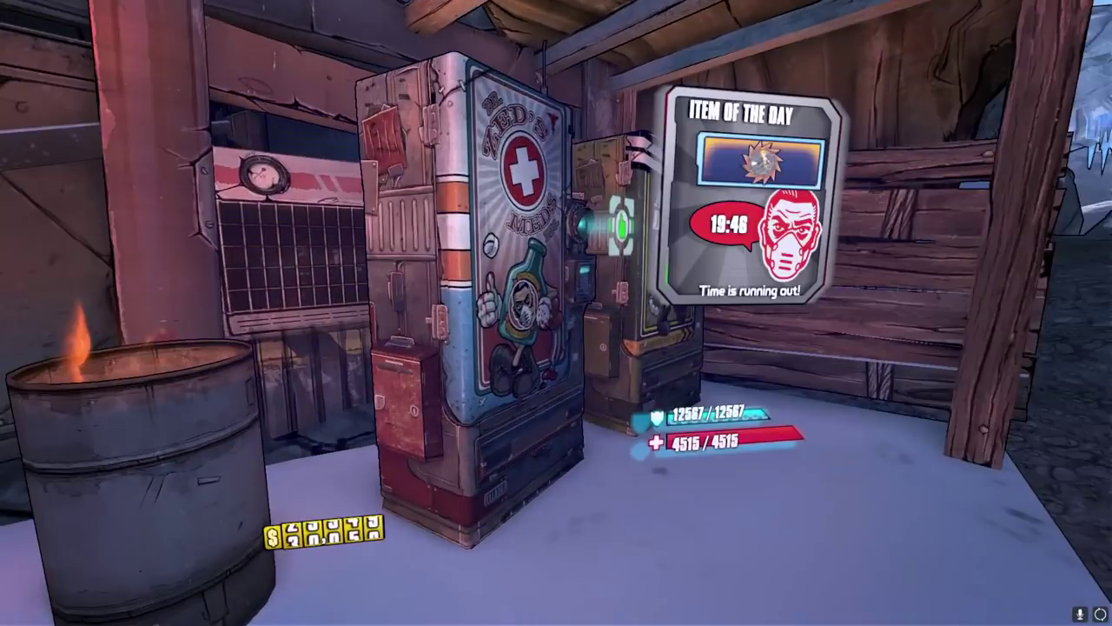
{"action": "key", "text": "e"}
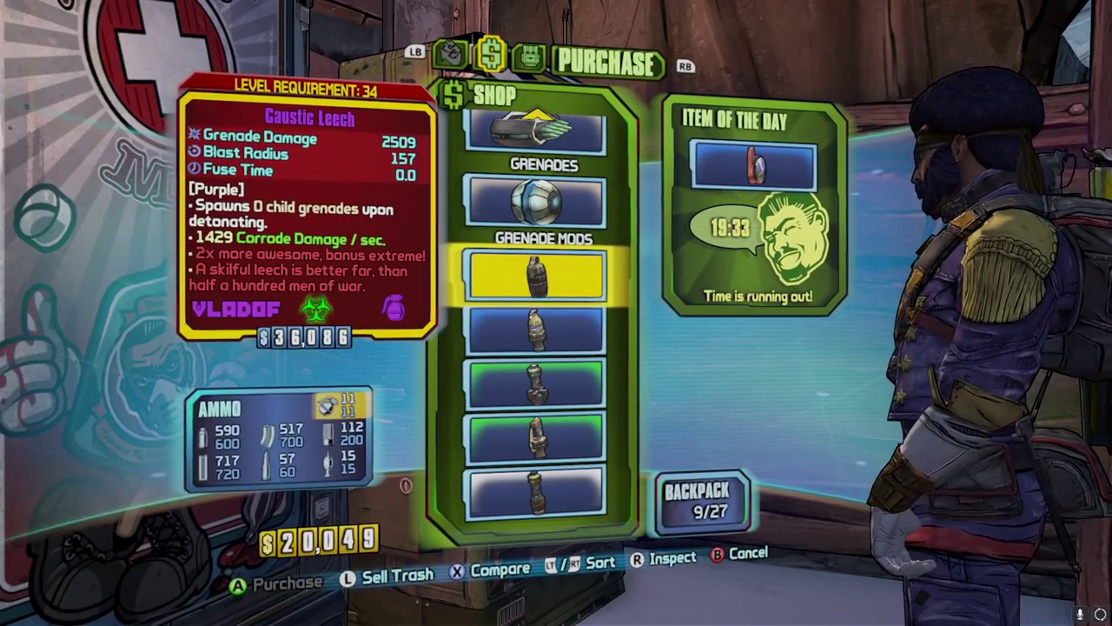
{"action": "key", "text": "Escape"}
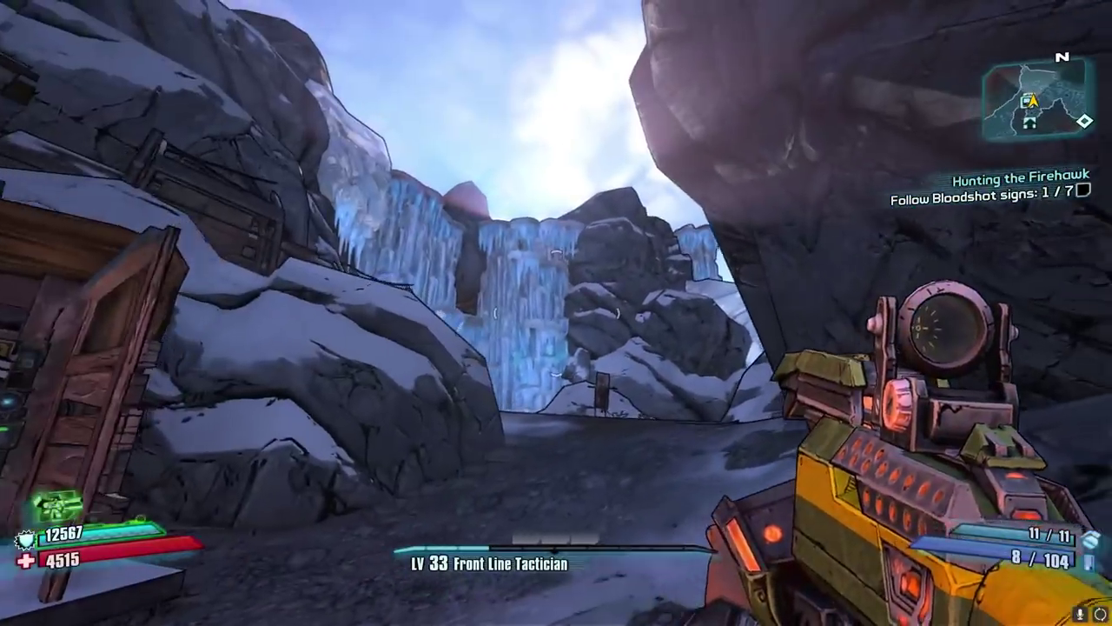
Step: Travel through Blisterpus Camp and check the weapon dropped on the ground along the way
{"action": "key", "text": "w"}
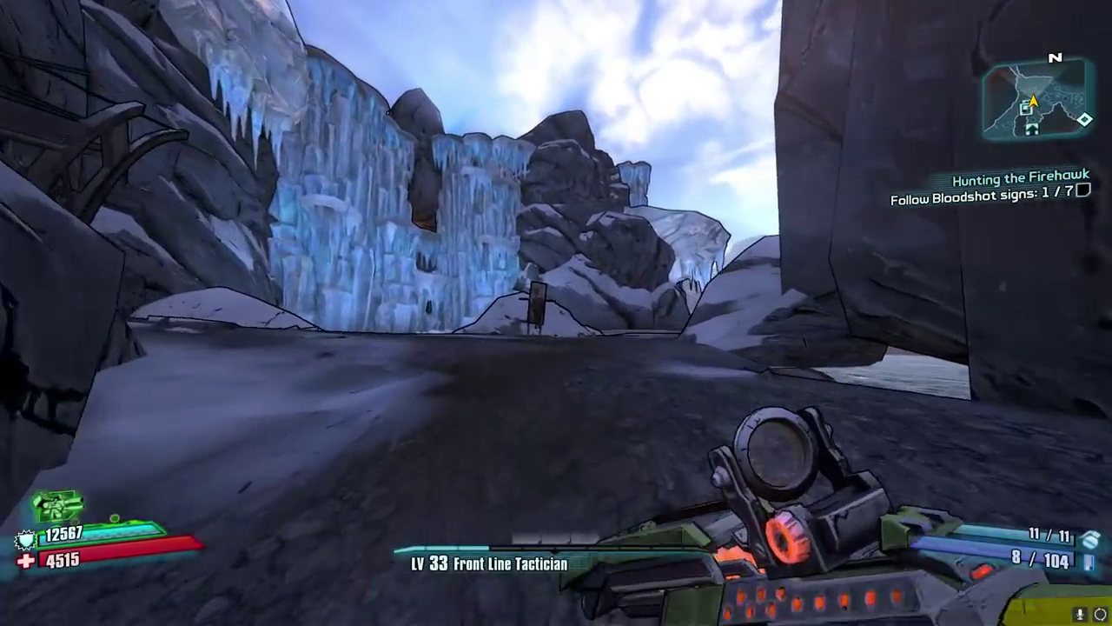
{"action": "key", "text": "w"}
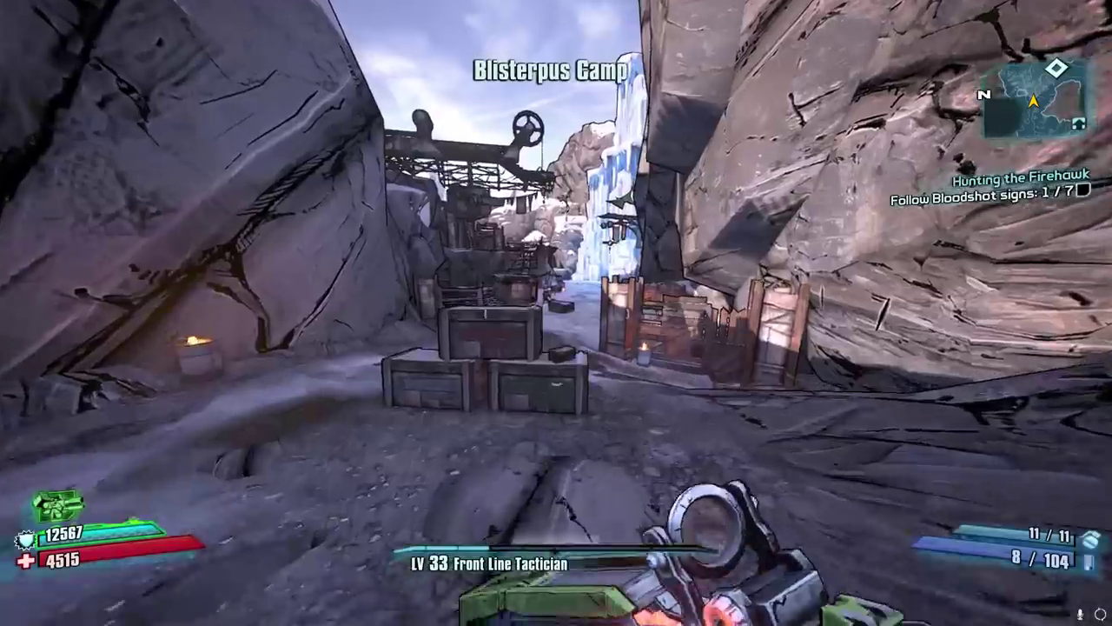
{"action": "key", "text": "w"}
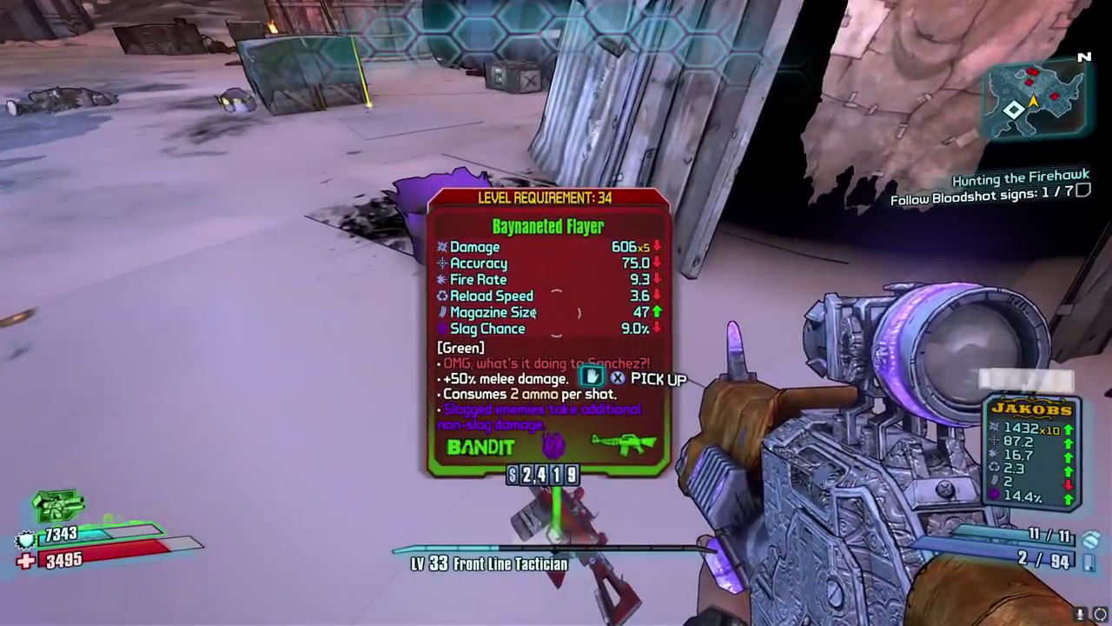
{"action": "key", "text": "w"}
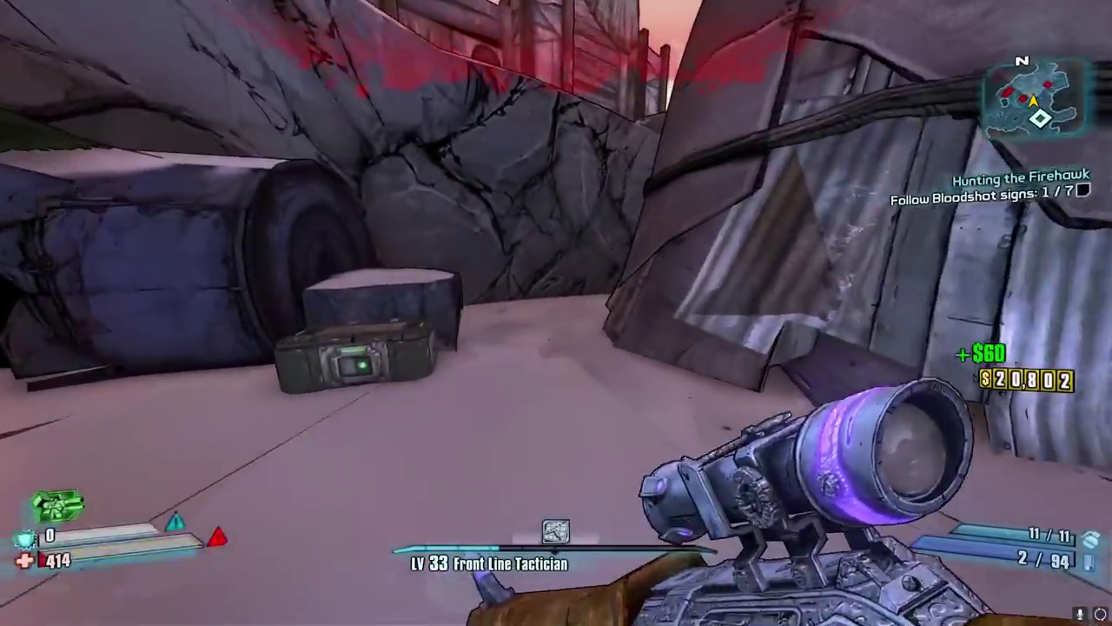
{"action": "key", "text": "w"}
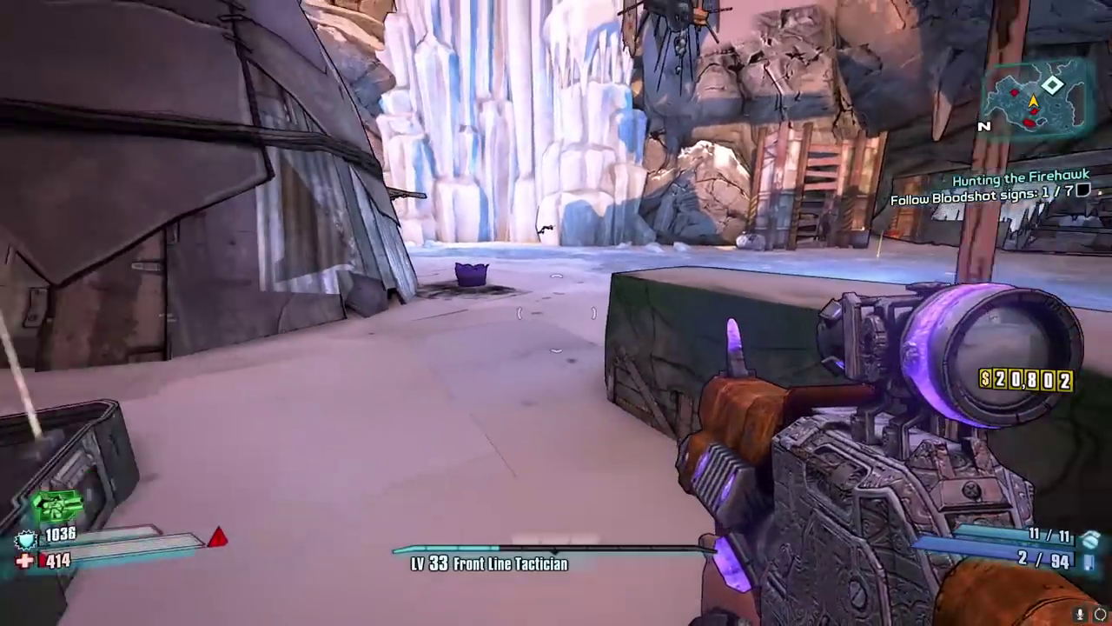
{"action": "key", "text": "w"}
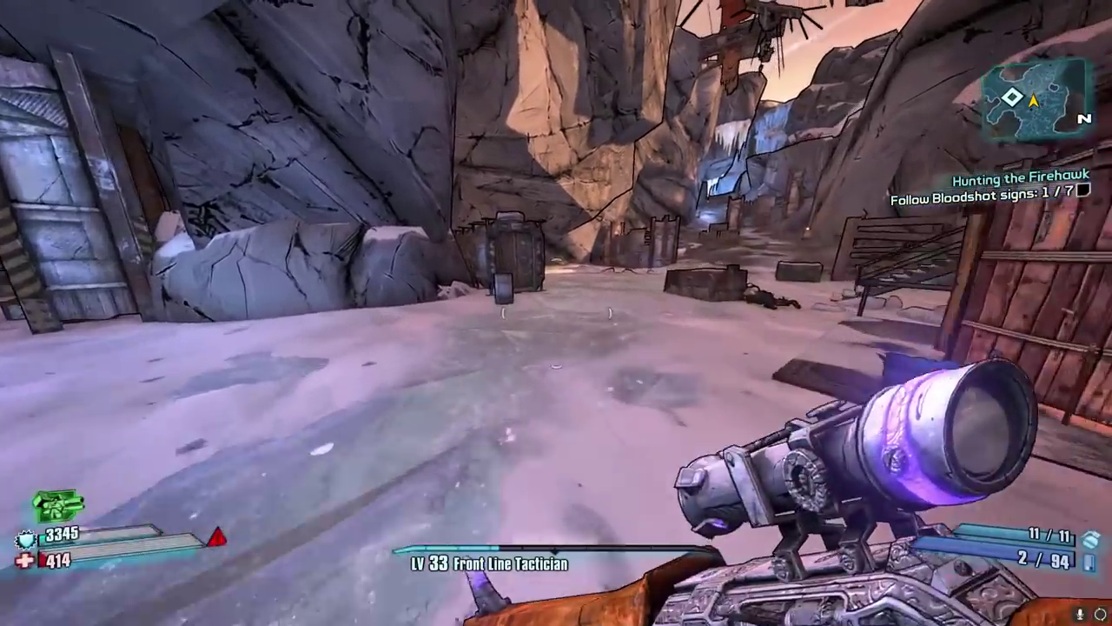
Step: Examine the Commando's three skill trees one by one, return to the overview and close the skills screen
{"action": "key", "text": "k"}
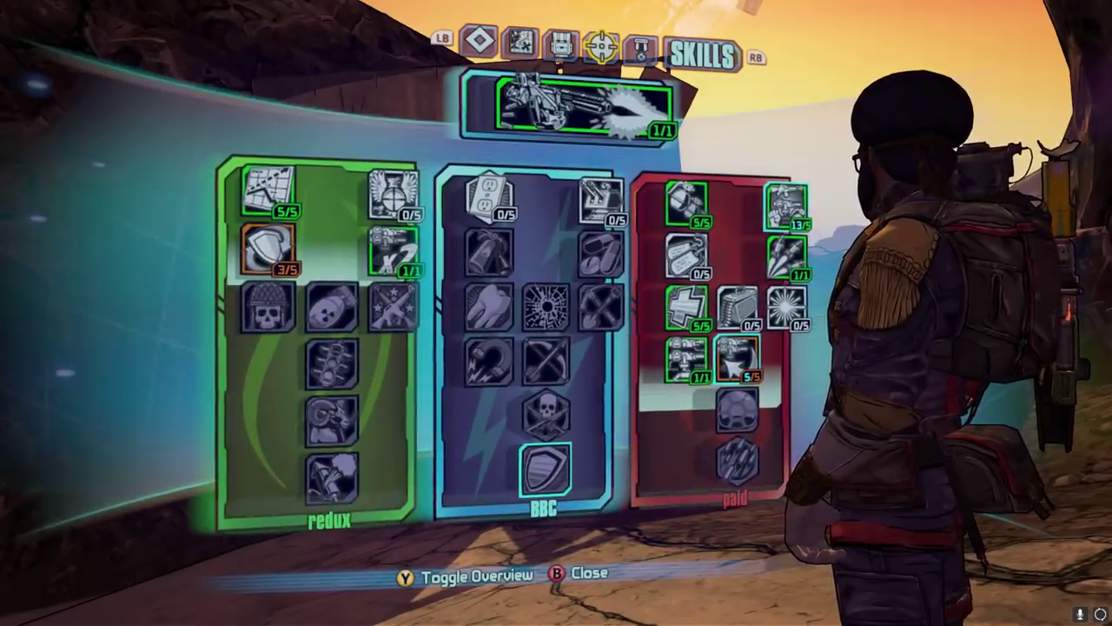
{"action": "key", "text": "Left"}
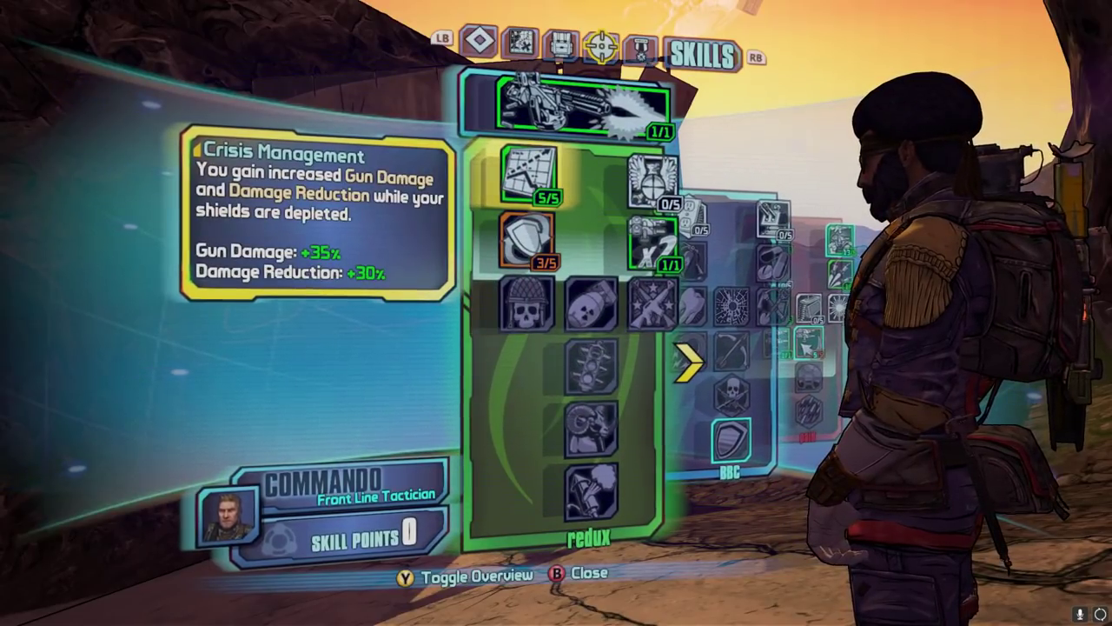
{"action": "key", "text": "Right"}
{"action": "key", "text": "Right"}
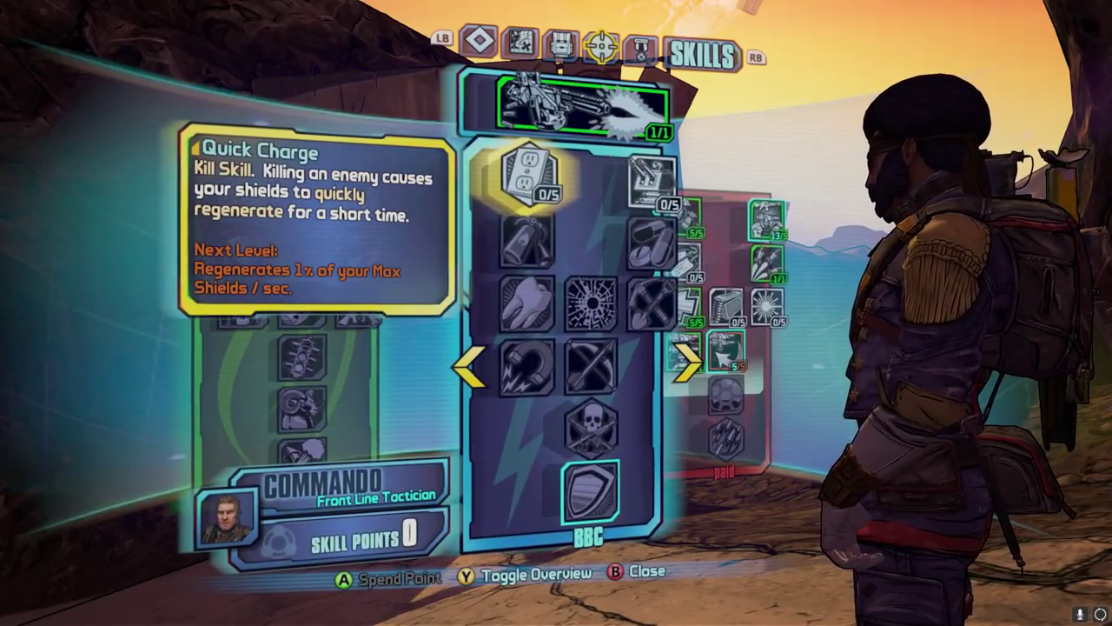
{"action": "key", "text": "Right"}
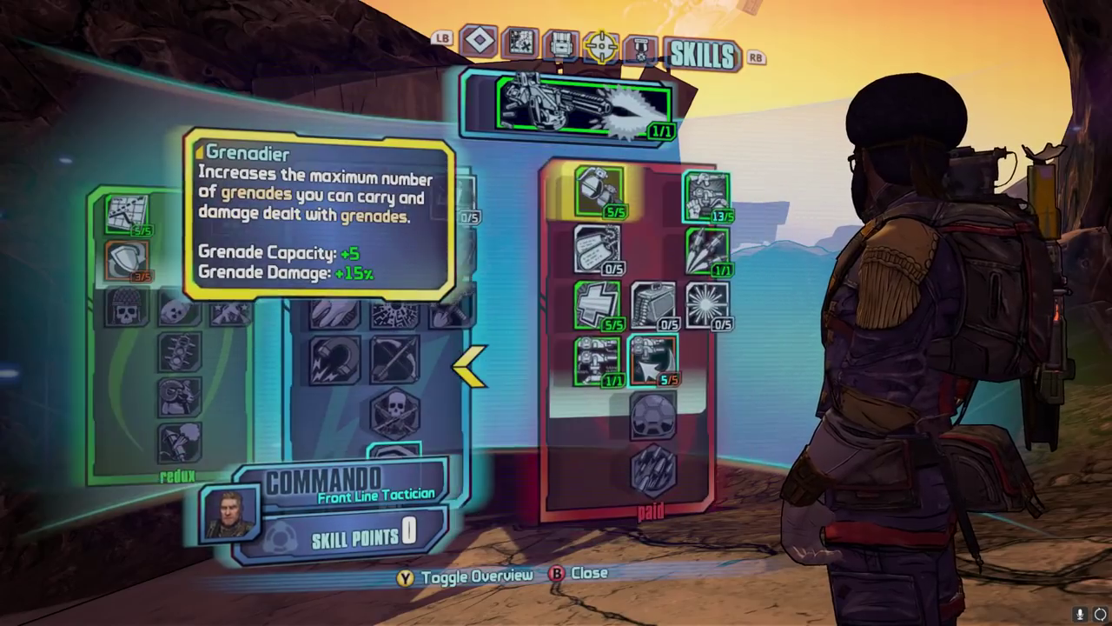
{"action": "key", "text": "Right"}
{"action": "key", "text": "y"}
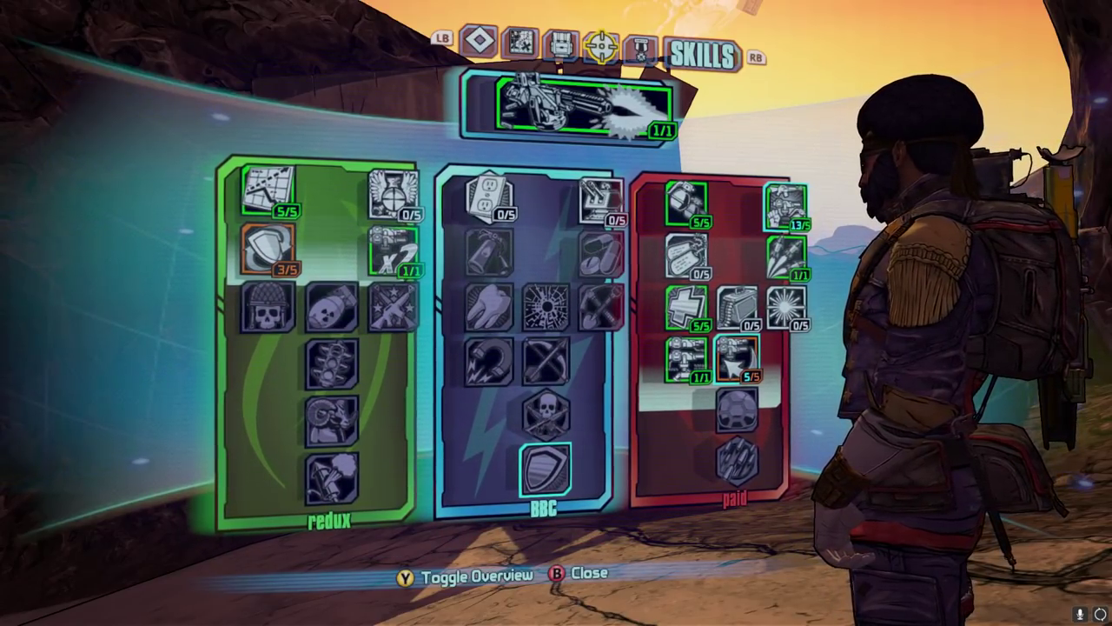
{"action": "key", "text": "Escape"}
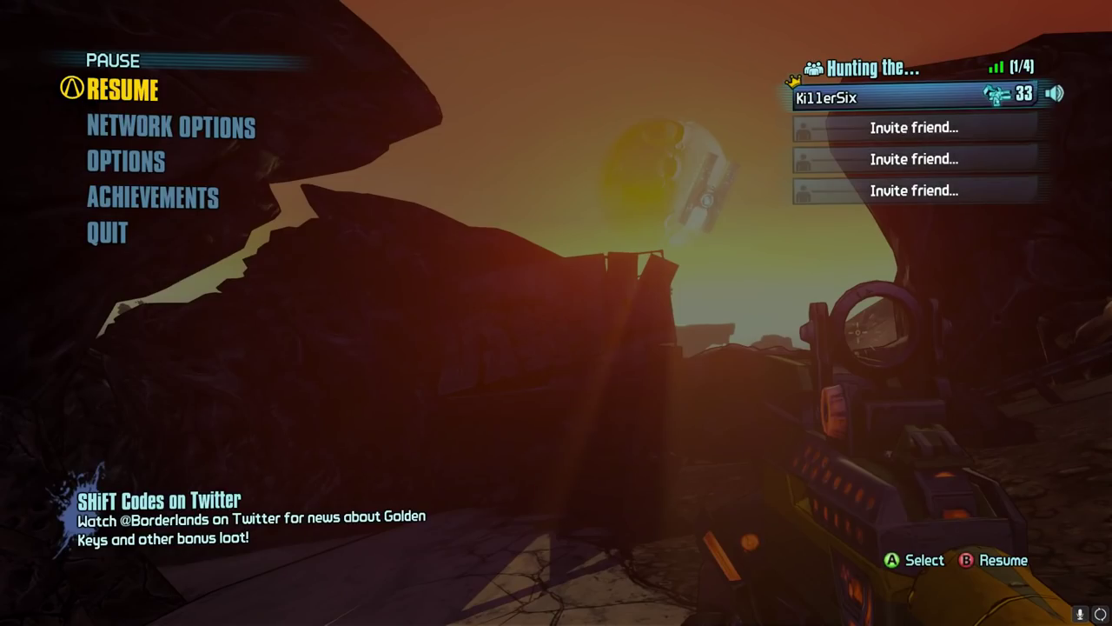